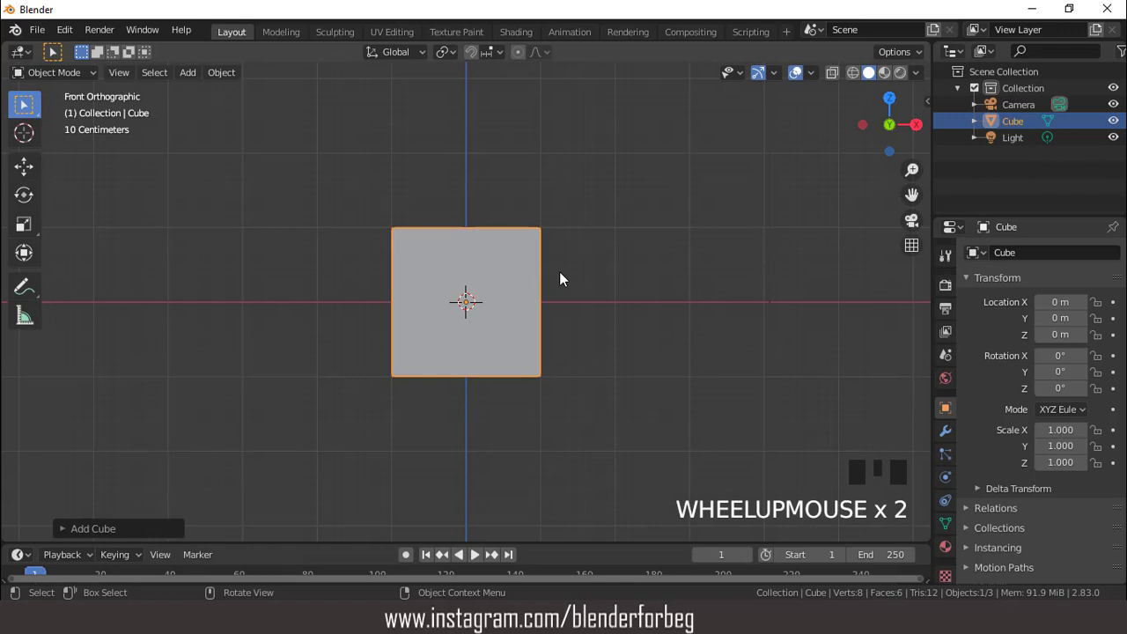
- Scale the cube into a thin upright panel, to about 1.49 along X and 0.08 along Y
{"action": "key", "text": "s"}
{"action": "key", "text": "x"}
{"action": "left_click", "coordinate": [612, 285]}
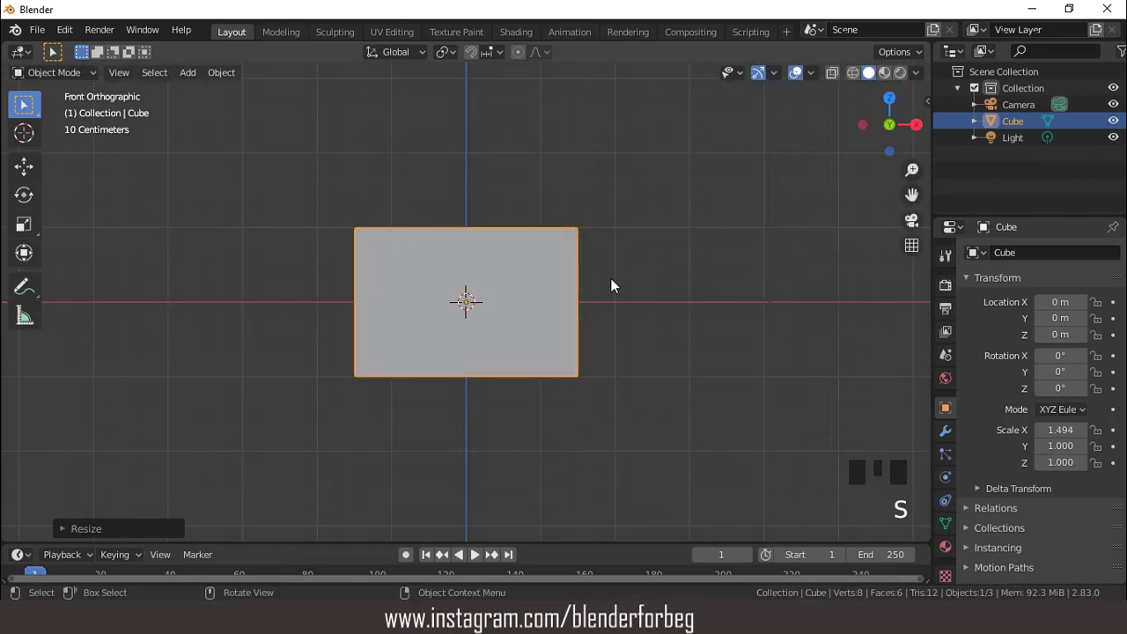
{"action": "key", "text": "KP_7"}
{"action": "key", "text": "s"}
{"action": "key", "text": "y"}
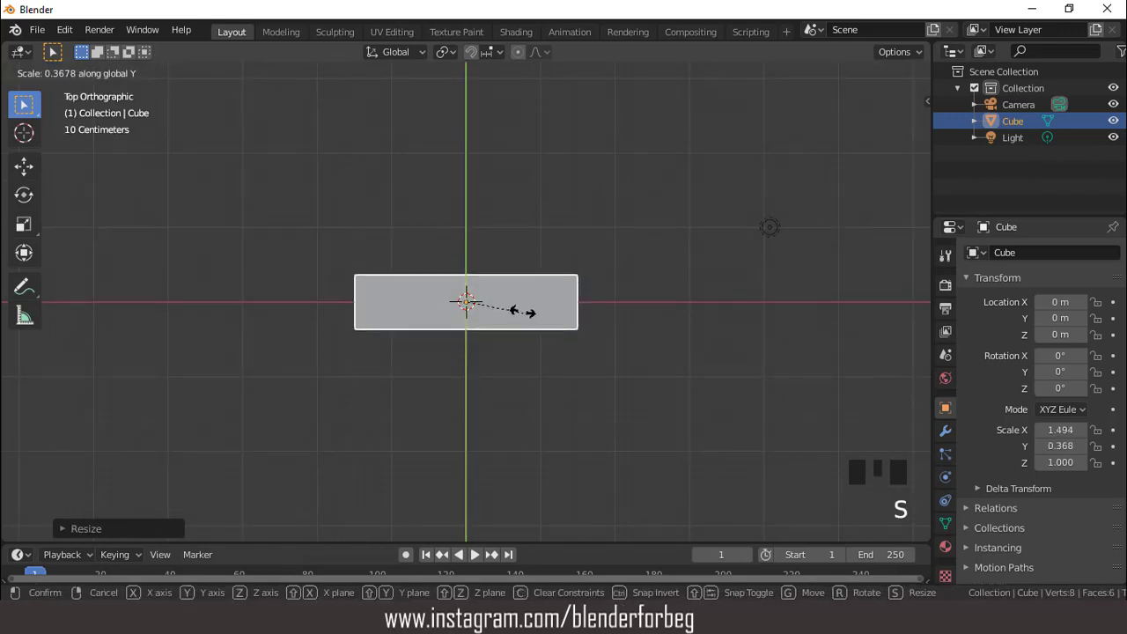
{"action": "left_click", "coordinate": [480, 304]}
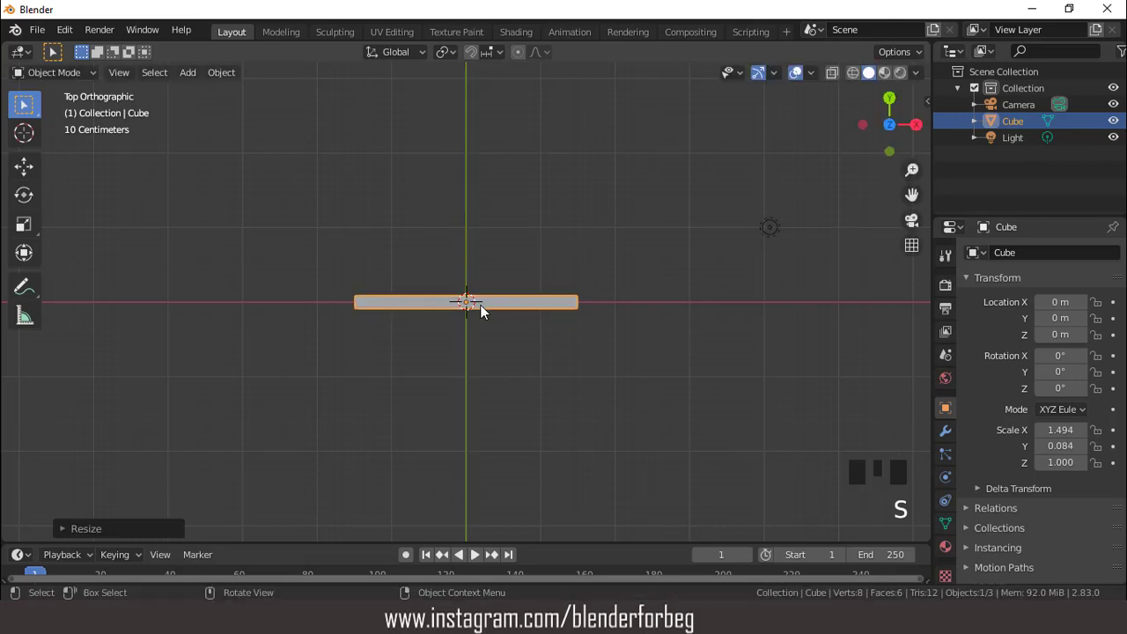
- Apply the panel's scale
{"action": "key", "text": "KP_1"}
{"action": "scroll", "coordinate": [480, 304], "scroll_direction": "up", "scroll_amount": 1}
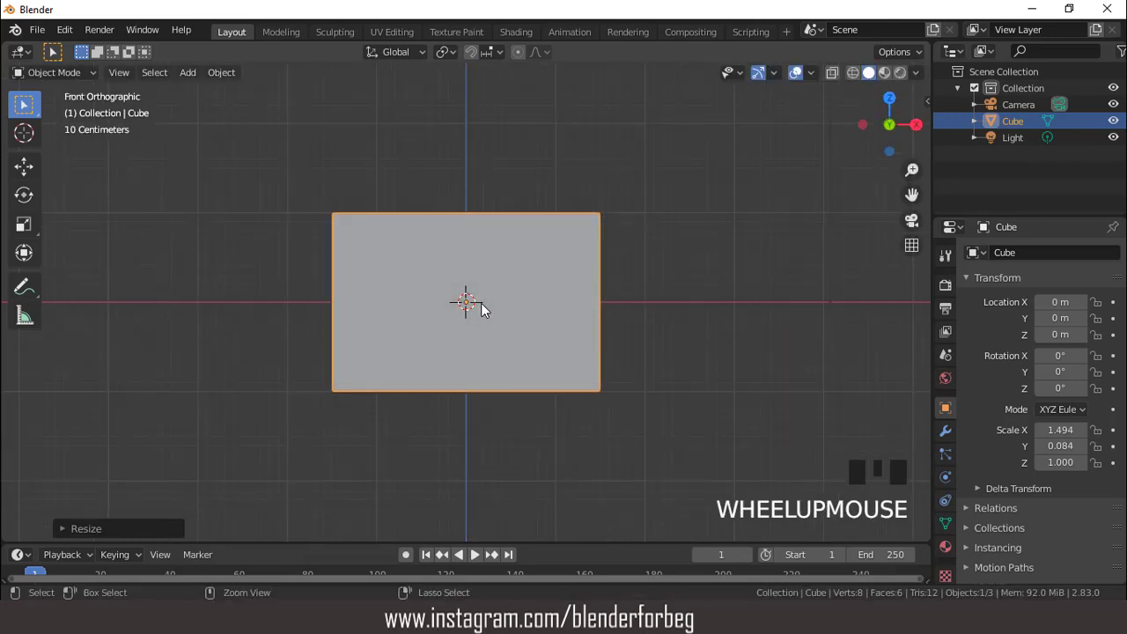
{"action": "key", "text": "ctrl+a"}
{"action": "left_click", "coordinate": [481, 303]}
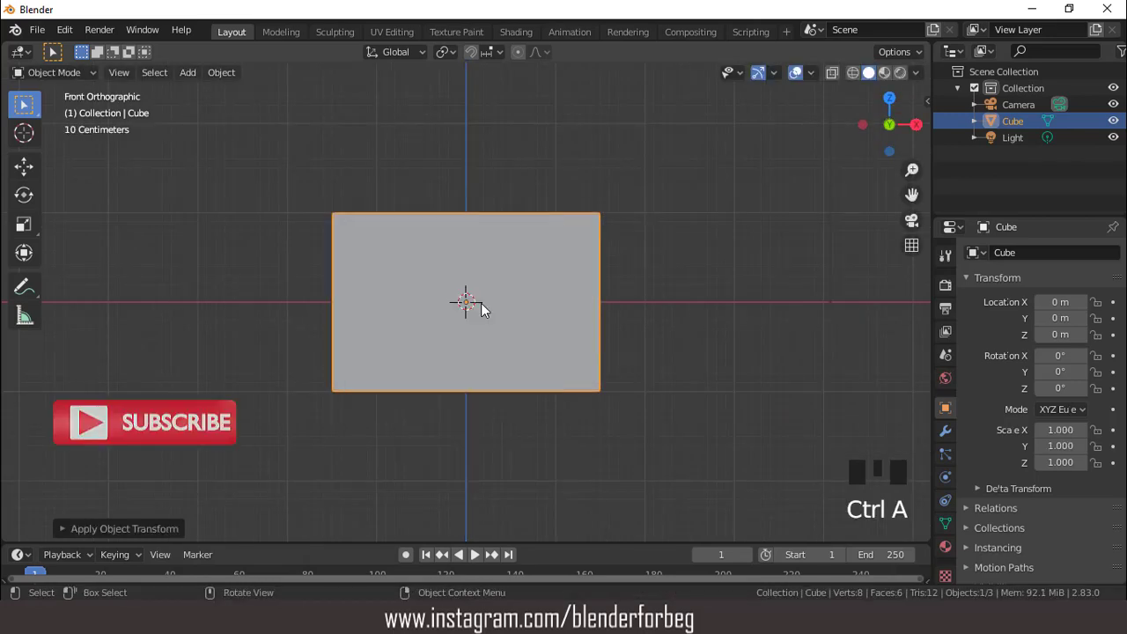
- Inset the panel's front face slightly to form a thin border around its outer edge
{"action": "key", "text": "Tab"}
{"action": "key", "text": "3"}
{"action": "left_click", "coordinate": [481, 303]}
{"action": "left_click", "coordinate": [481, 303]}
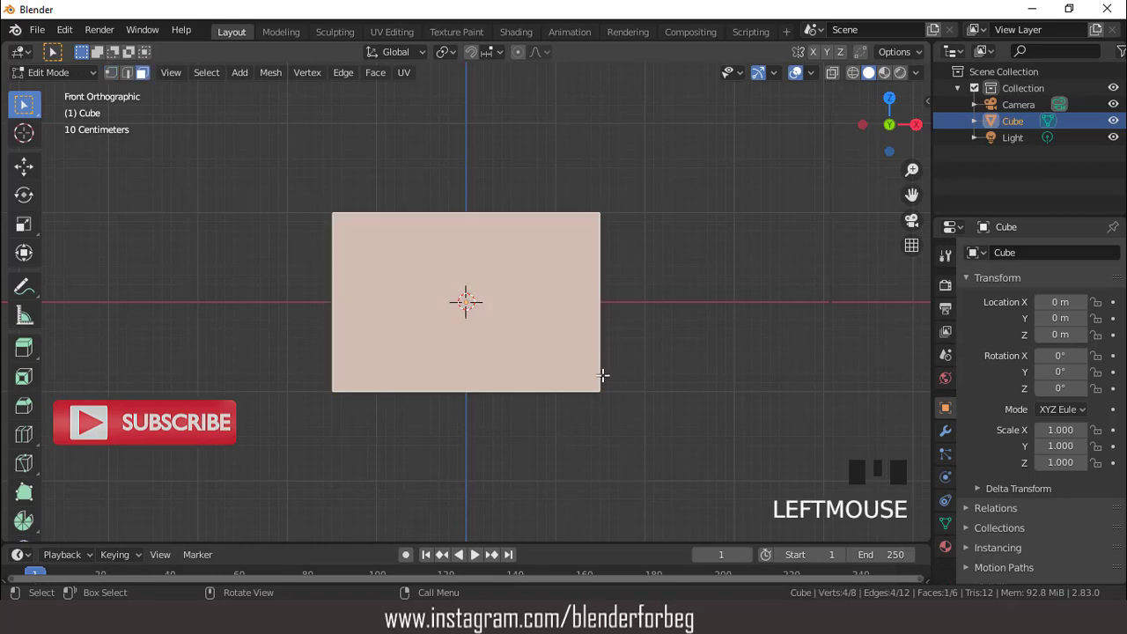
{"action": "key", "text": "i"}
{"action": "left_click", "coordinate": [569, 360]}
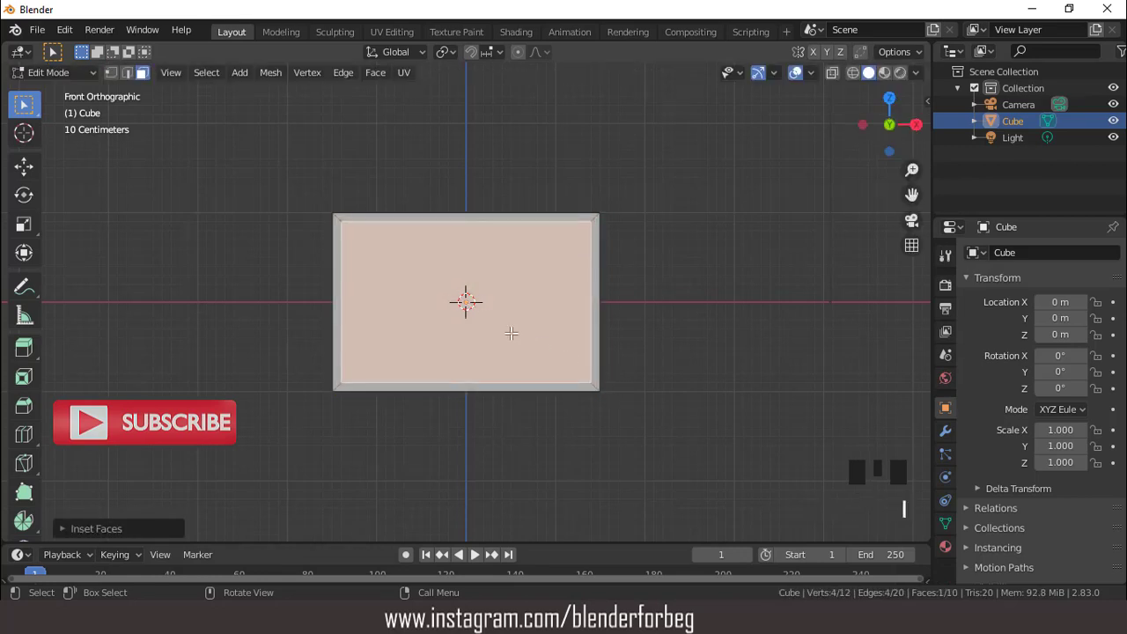
- Inset the inner front face again, then narrow it along X and enlarge it uniformly into a small central rectangle
{"action": "key", "text": "i"}
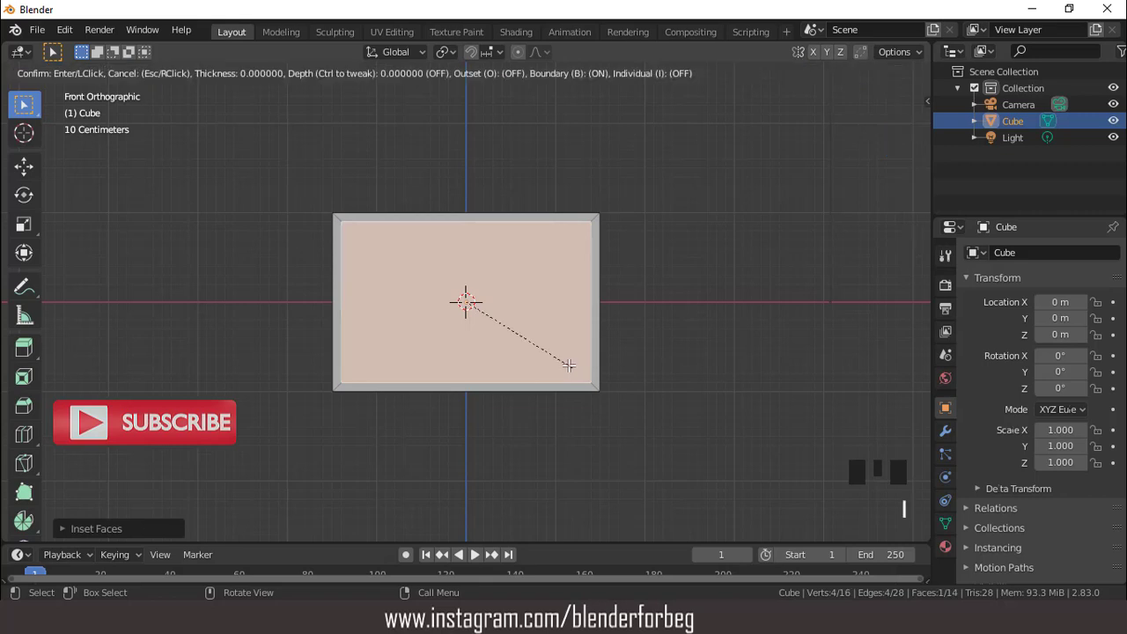
{"action": "left_click", "coordinate": [532, 326]}
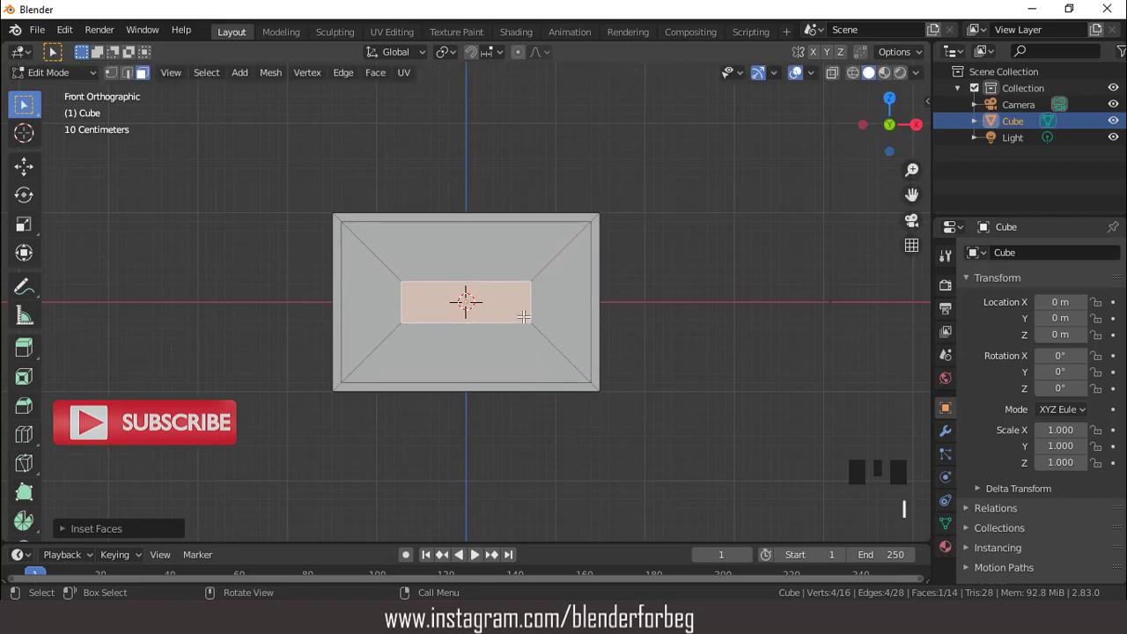
{"action": "scroll", "coordinate": [533, 324], "scroll_direction": "up", "scroll_amount": 1}
{"action": "key", "text": "s"}
{"action": "key", "text": "x"}
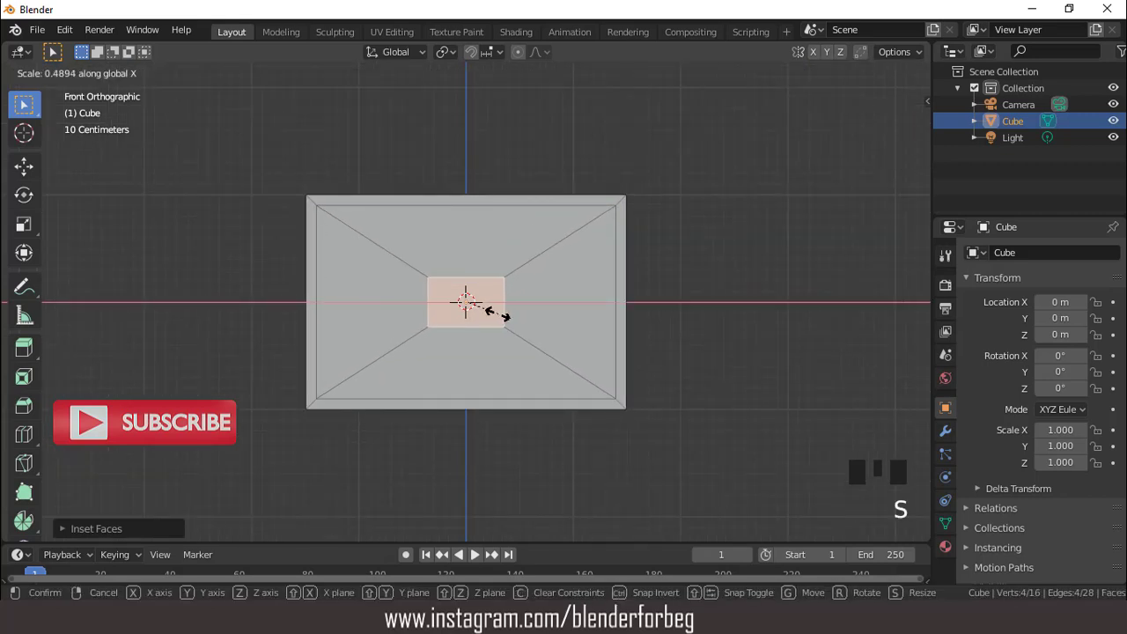
{"action": "left_click", "coordinate": [489, 310]}
{"action": "key", "text": "s"}
{"action": "left_click", "coordinate": [520, 337]}
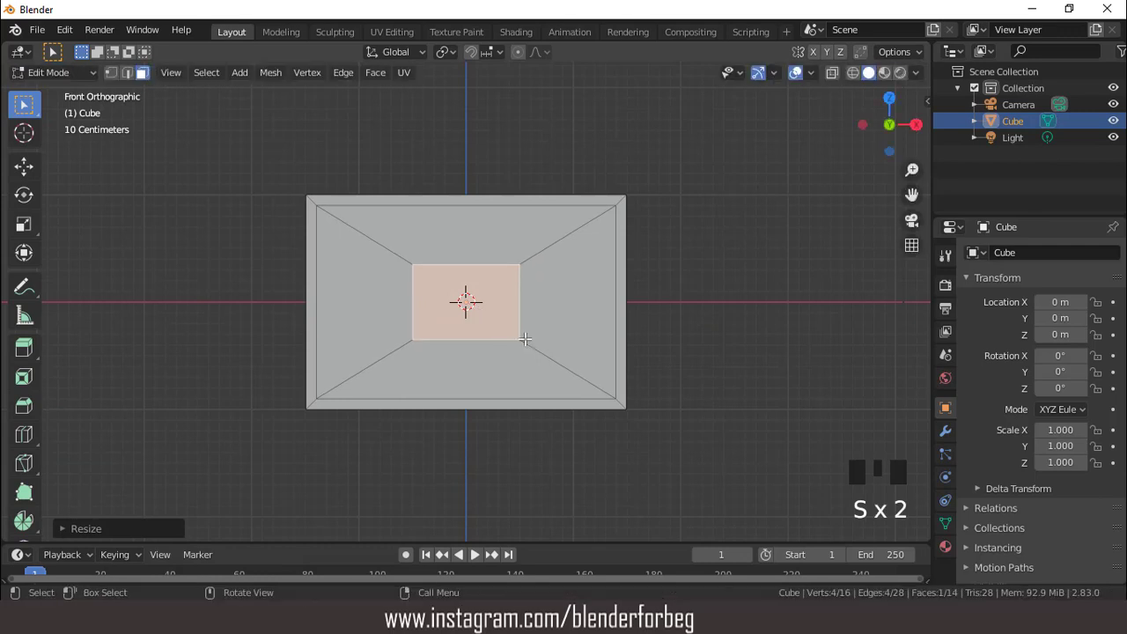
- Lower the small front rectangle about 0.45 m along Z and inset it by about 0.09 m
{"action": "key", "text": "g"}
{"action": "key", "text": "z"}
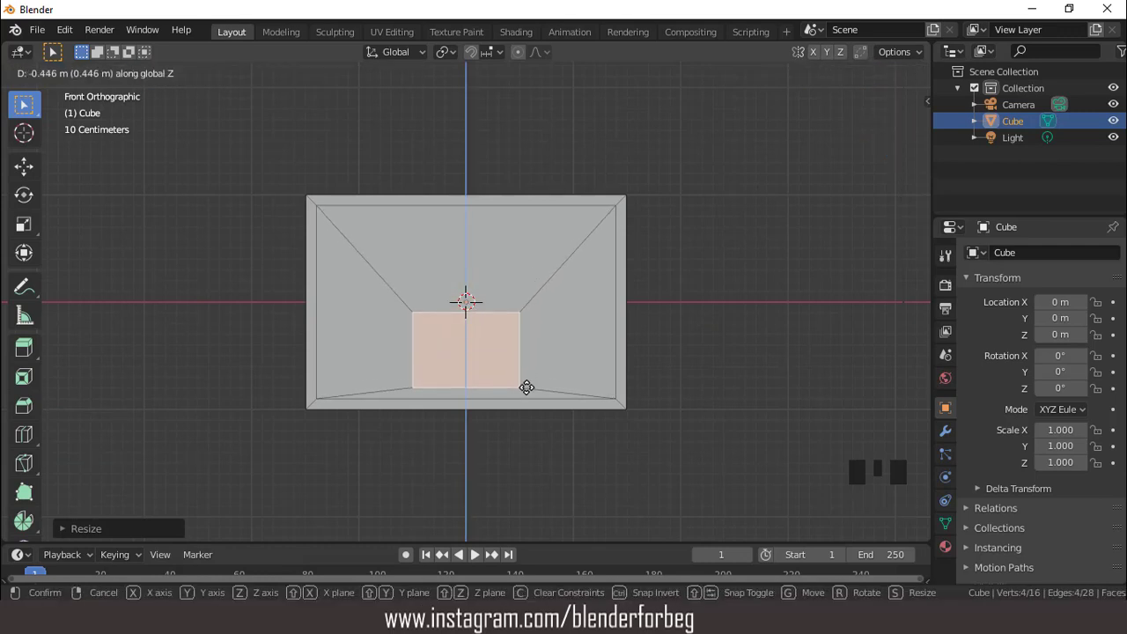
{"action": "left_click", "coordinate": [526, 386]}
{"action": "key", "text": "i"}
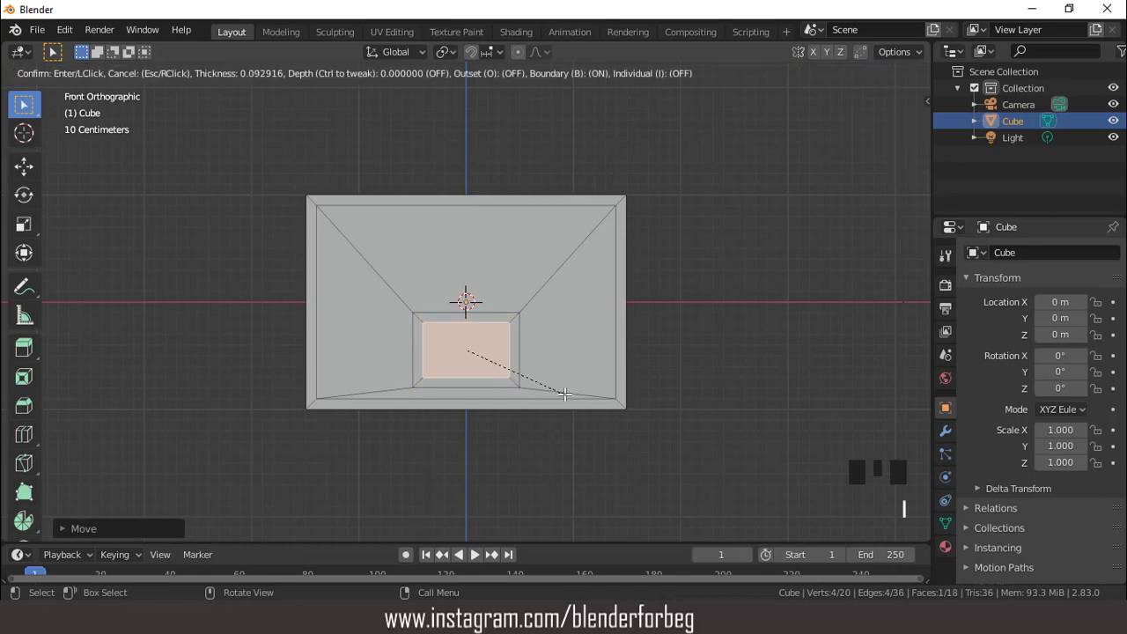
{"action": "left_click", "coordinate": [564, 393]}
- Inset the panel's back face by about 0.68 m and narrow the resulting inner face along X
{"action": "scroll", "coordinate": [546, 380], "scroll_direction": "down", "scroll_amount": 2}
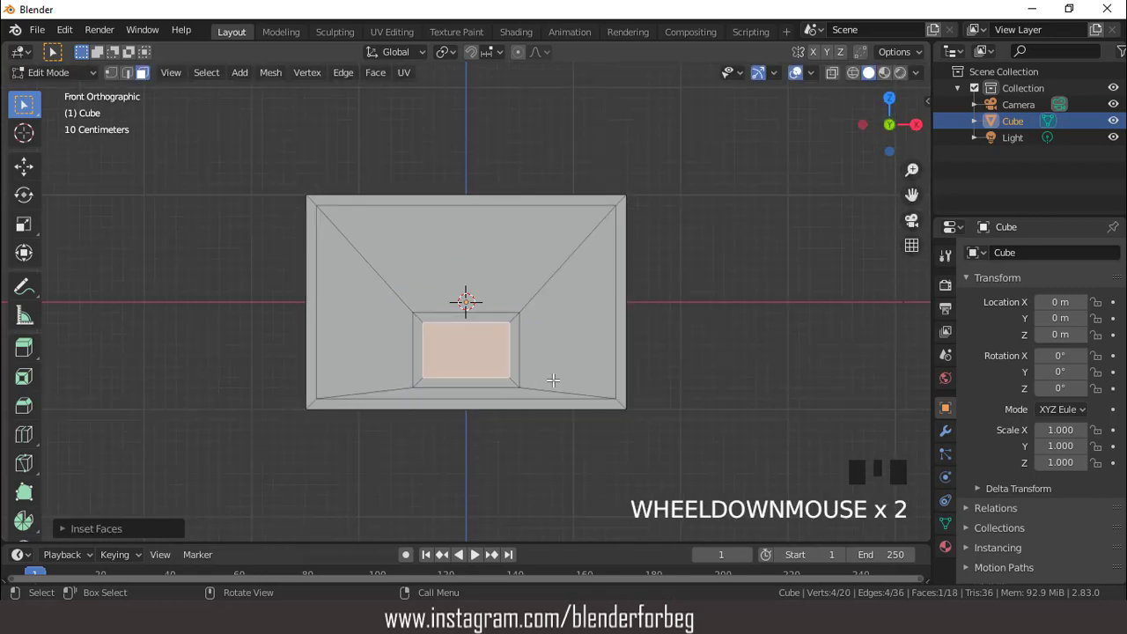
{"action": "middle_click_drag", "start_coordinate": [553, 380], "coordinate": [452, 334]}
{"action": "left_click", "coordinate": [467, 326]}
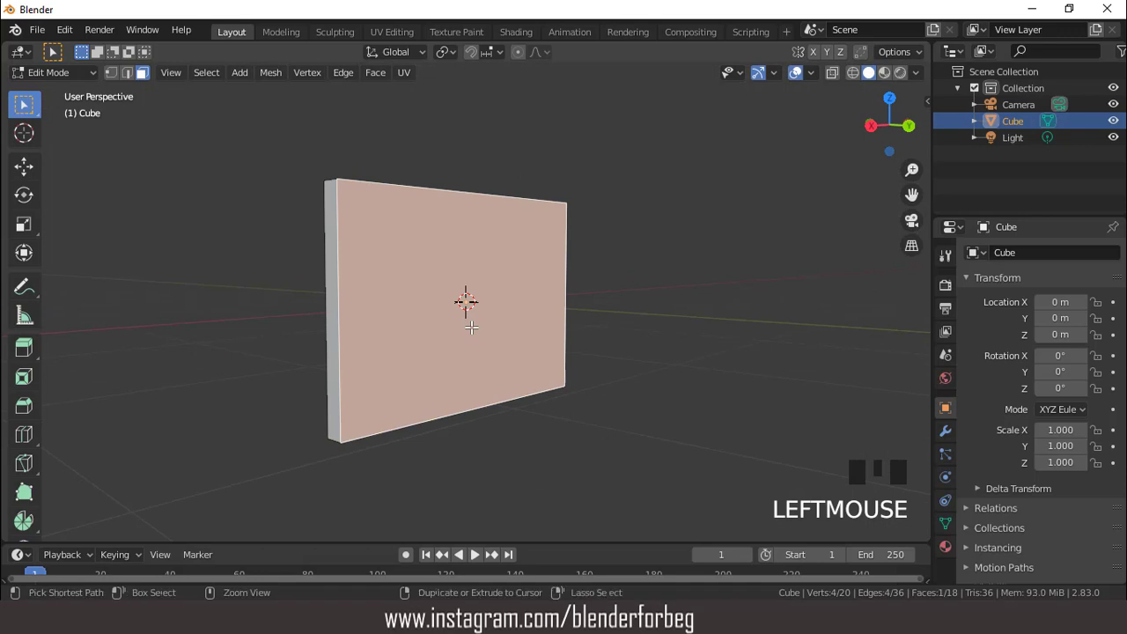
{"action": "key", "text": "ctrl+KP_1"}
{"action": "key", "text": "i"}
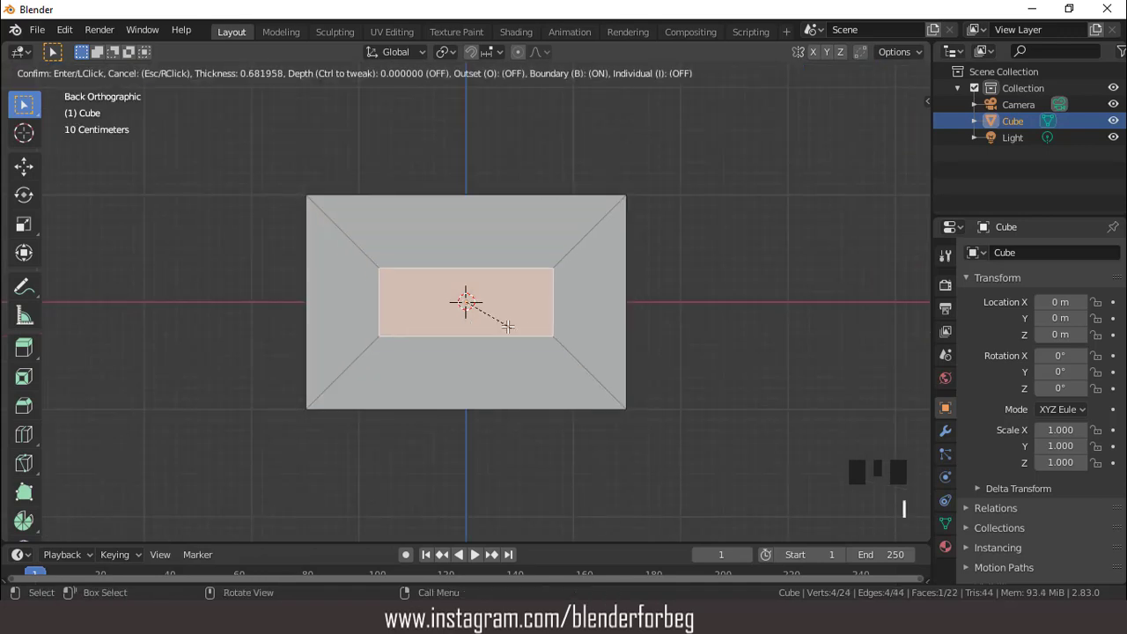
{"action": "left_click", "coordinate": [509, 324]}
{"action": "key", "text": "s"}
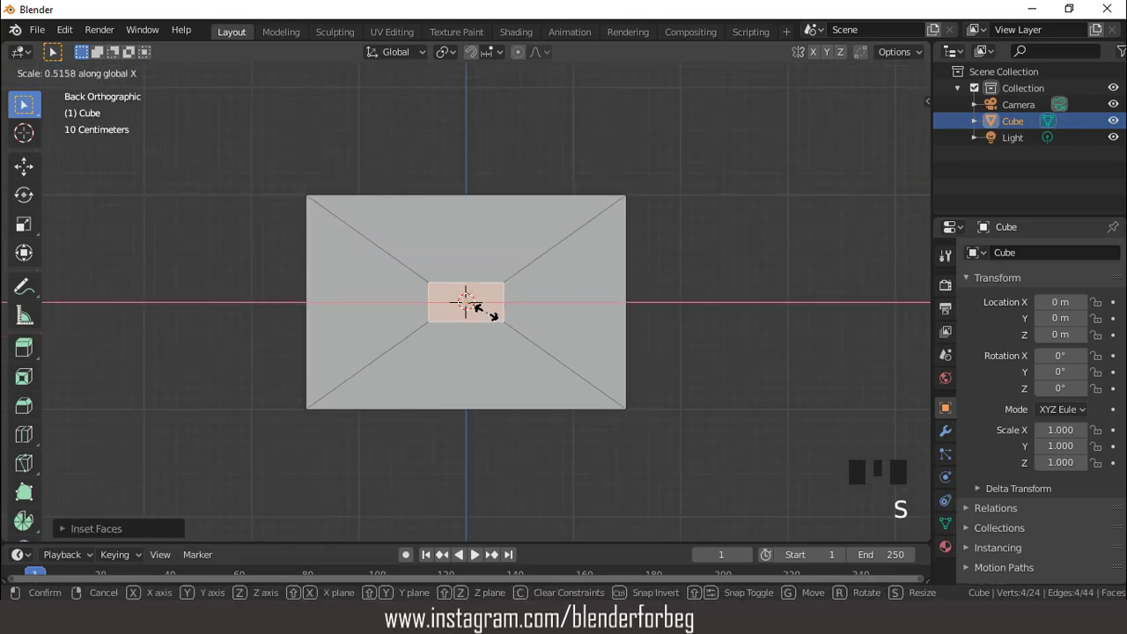
{"action": "left_click", "coordinate": [481, 309]}
- Move the small back face down along Z near the panel's bottom edge and shrink it uniformly
{"action": "key", "text": "g"}
{"action": "key", "text": "z"}
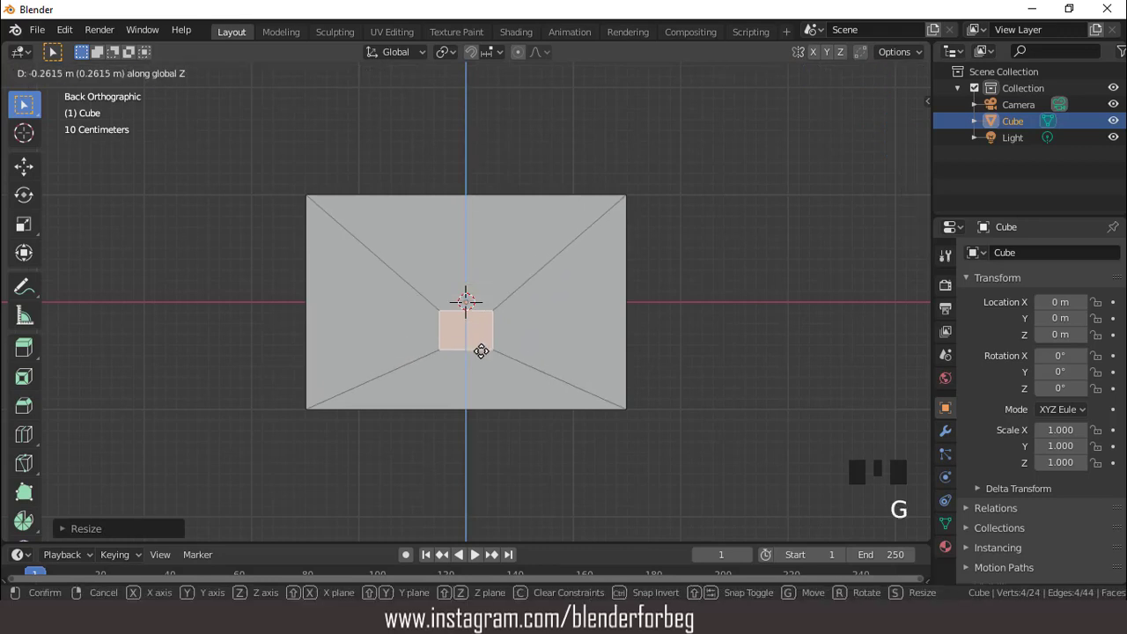
{"action": "left_click", "coordinate": [479, 370]}
{"action": "key", "text": "s"}
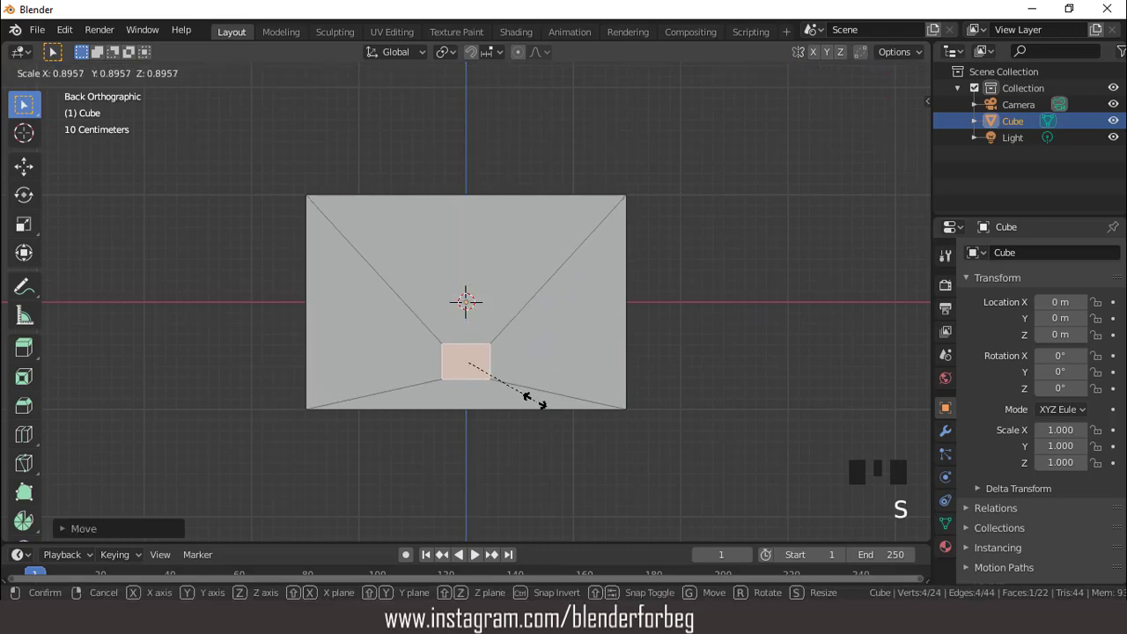
{"action": "left_click", "coordinate": [523, 394]}
- Extrude the small back face straight backward into an arm and lower its end face along Z so it slopes down
{"action": "scroll", "coordinate": [518, 369], "scroll_direction": "down", "scroll_amount": 2}
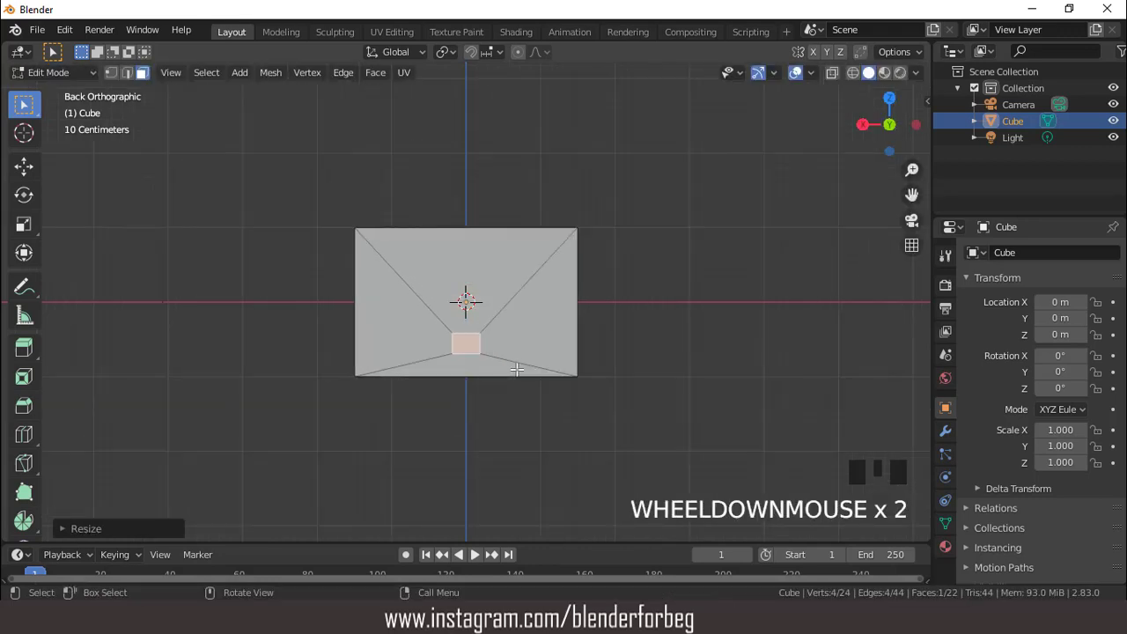
{"action": "key", "text": "KP_3"}
{"action": "key", "text": "e"}
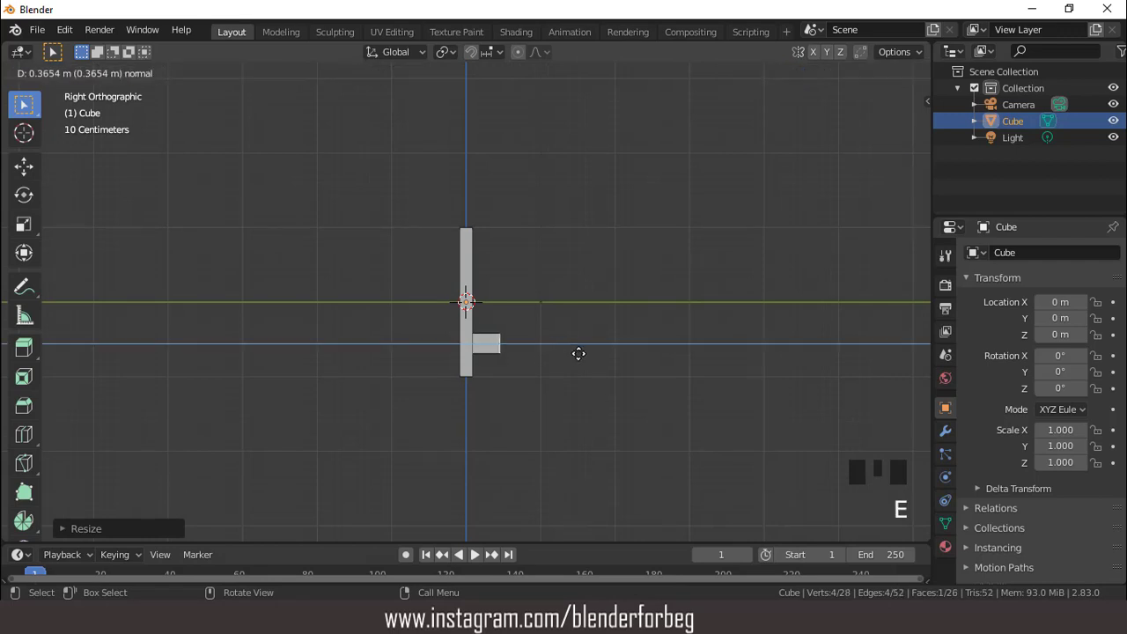
{"action": "left_click", "coordinate": [633, 362]}
{"action": "key", "text": "g"}
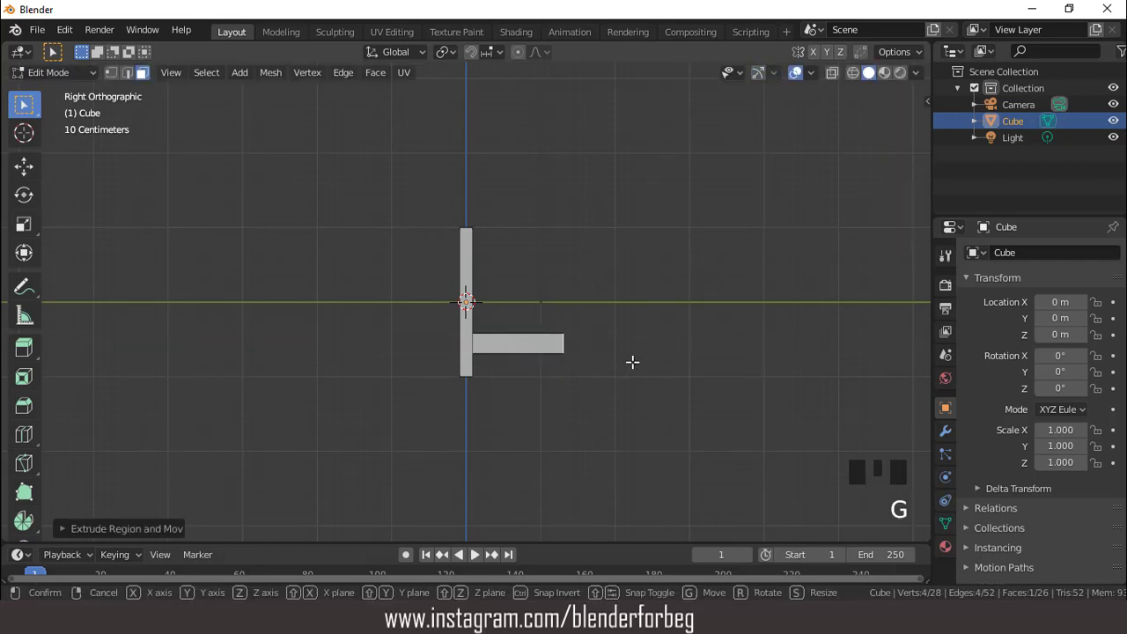
{"action": "key", "text": "z"}
{"action": "left_click", "coordinate": [634, 381]}
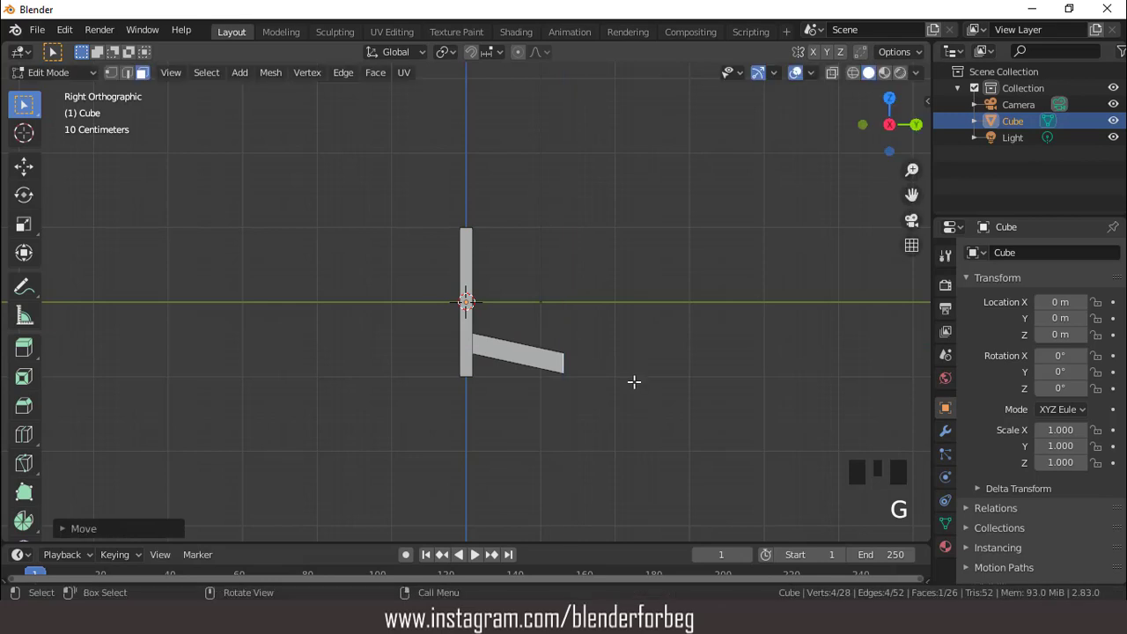
- Extrude a short joint block from the arm's end and lengthen it about 0.04 m along Y
{"action": "key", "text": "e"}
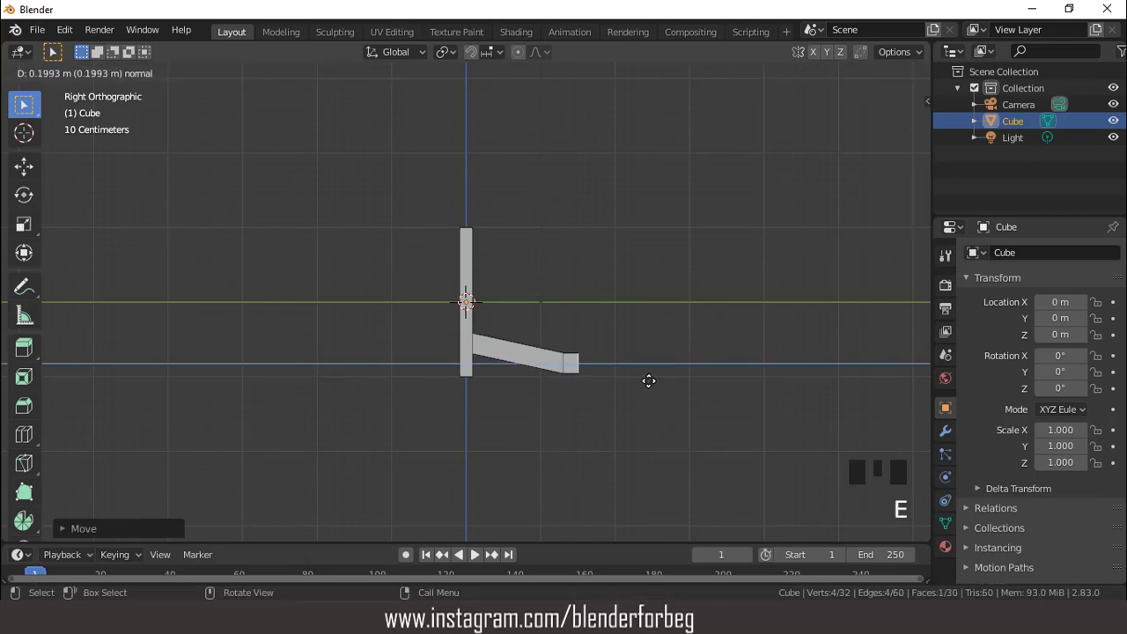
{"action": "left_click", "coordinate": [653, 380]}
{"action": "middle_click_drag", "start_coordinate": [625, 380], "coordinate": [592, 337]}
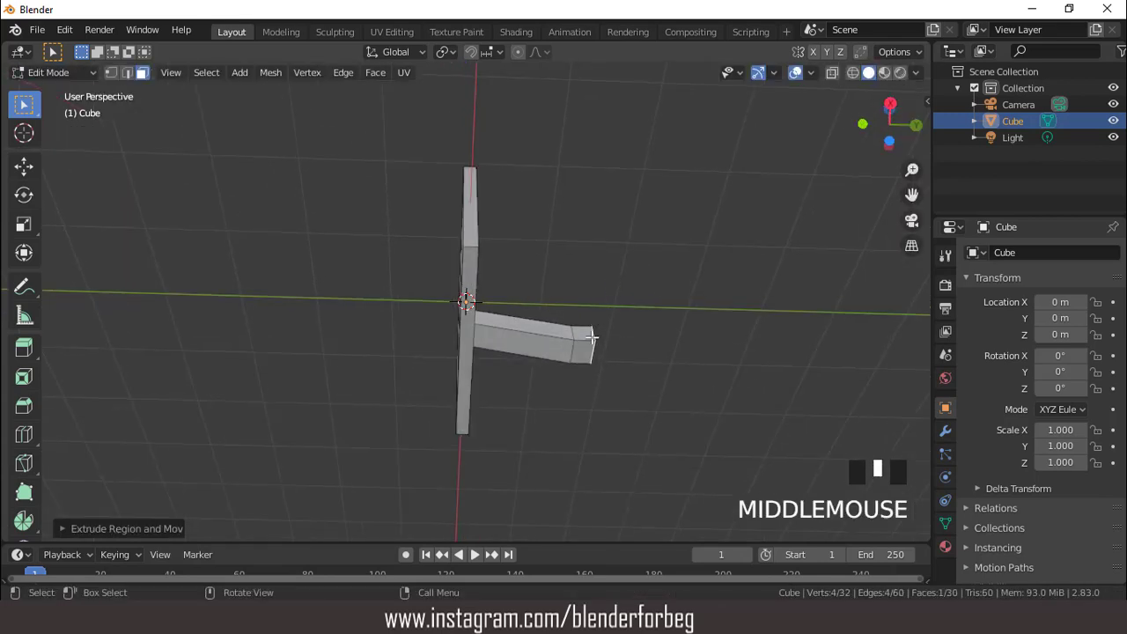
{"action": "key", "text": "g"}
{"action": "key", "text": "y"}
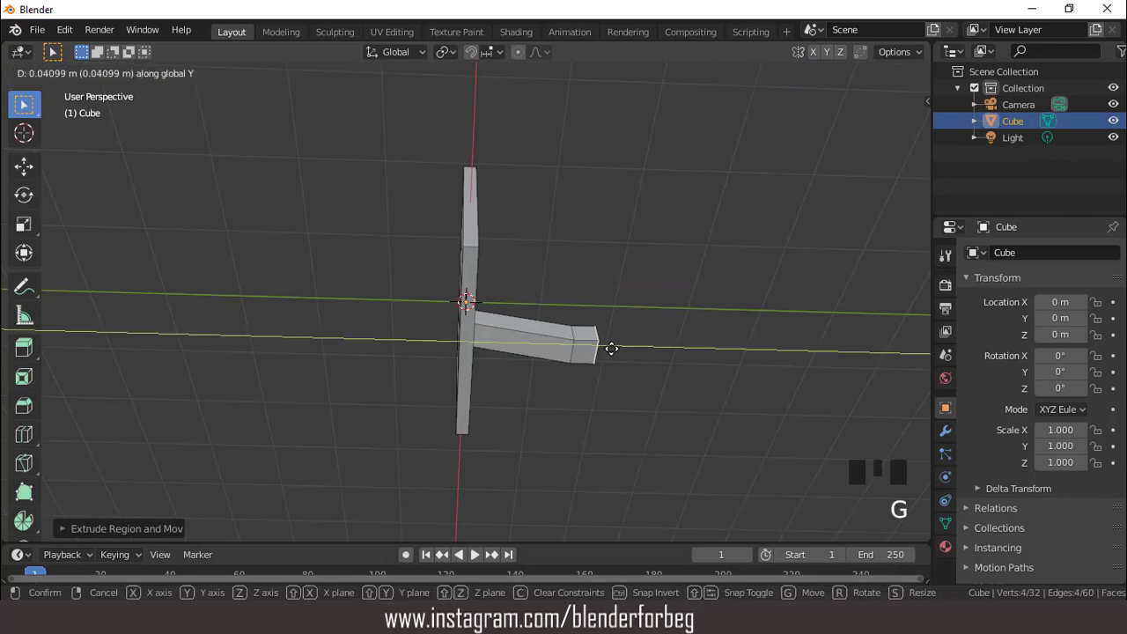
{"action": "left_click", "coordinate": [611, 348]}
- Extrude the underside of the joint block straight down into a long vertical post
{"action": "left_click", "coordinate": [587, 344]}
{"action": "scroll", "coordinate": [587, 344], "scroll_direction": "down", "scroll_amount": 3}
{"action": "key", "text": "KP_3"}
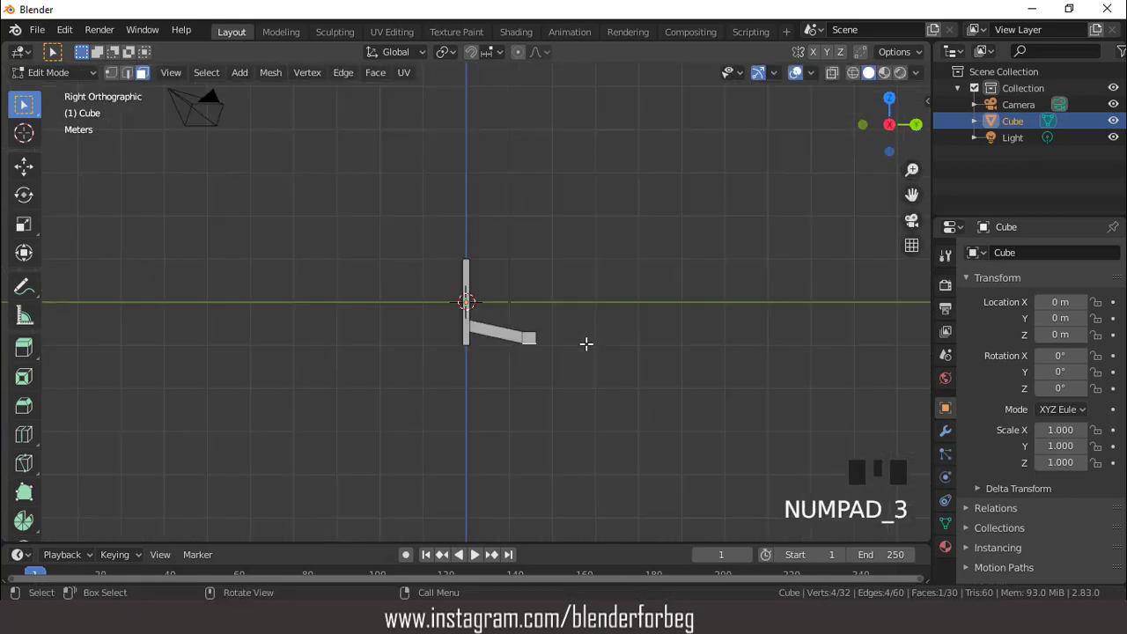
{"action": "key", "text": "e"}
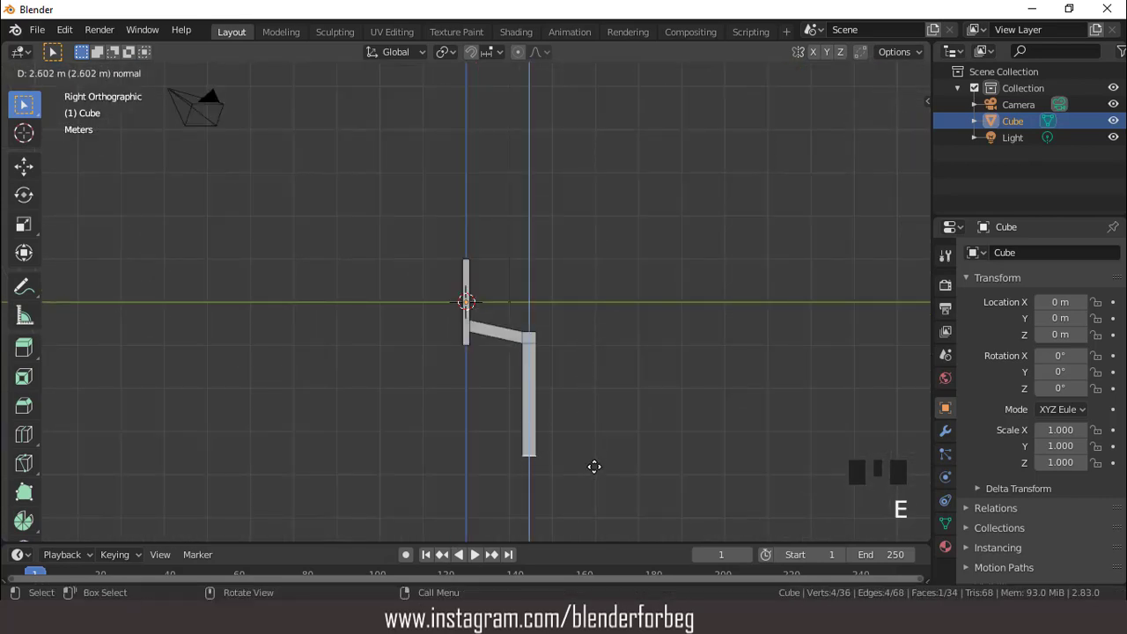
{"action": "left_click", "coordinate": [595, 488]}
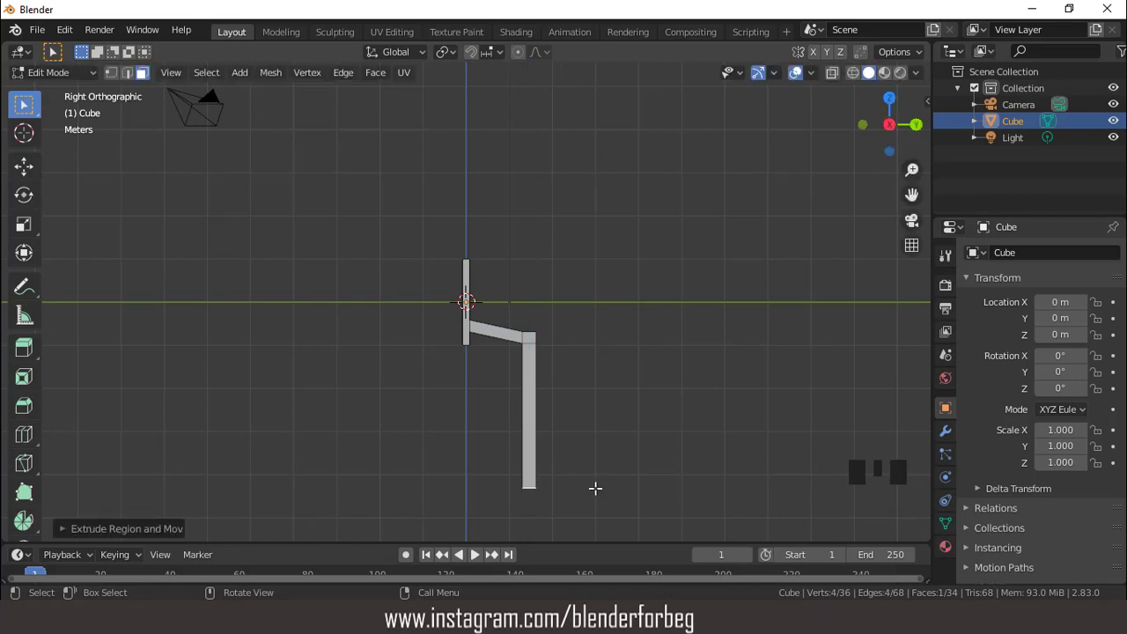
- Add a slightly wider collar at the post's foot by extruding the bottom face in place, enlarging it and extruding it down
{"action": "key", "text": "e"}
{"action": "right_click", "coordinate": [595, 487]}
{"action": "key", "text": "s"}
{"action": "left_click", "coordinate": [614, 490]}
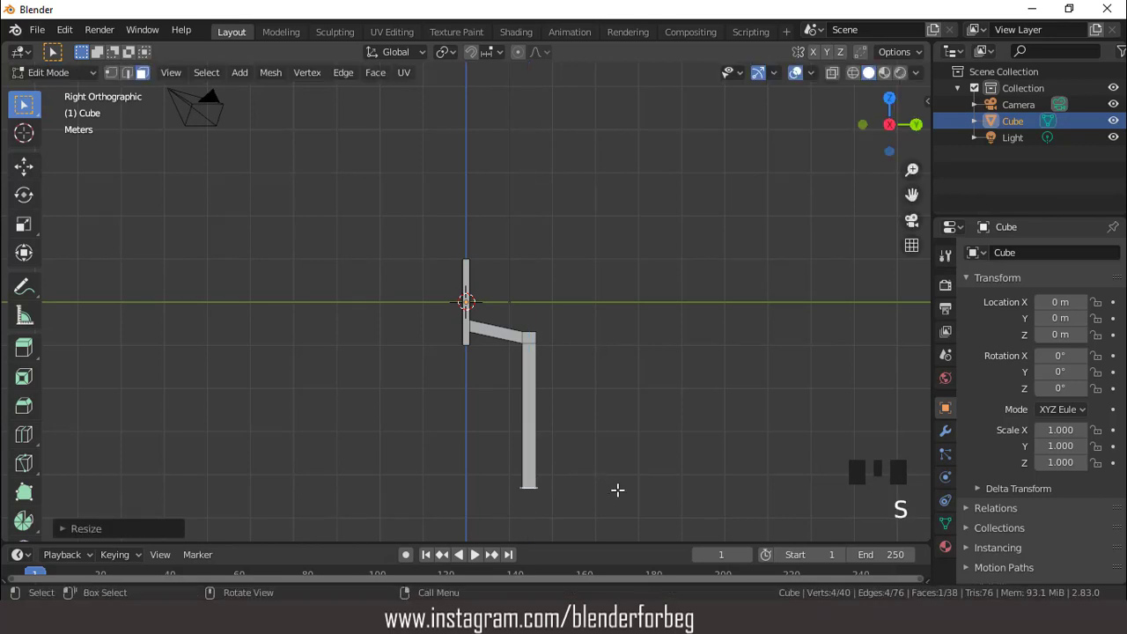
{"action": "key", "text": "e"}
{"action": "left_click", "coordinate": [617, 499]}
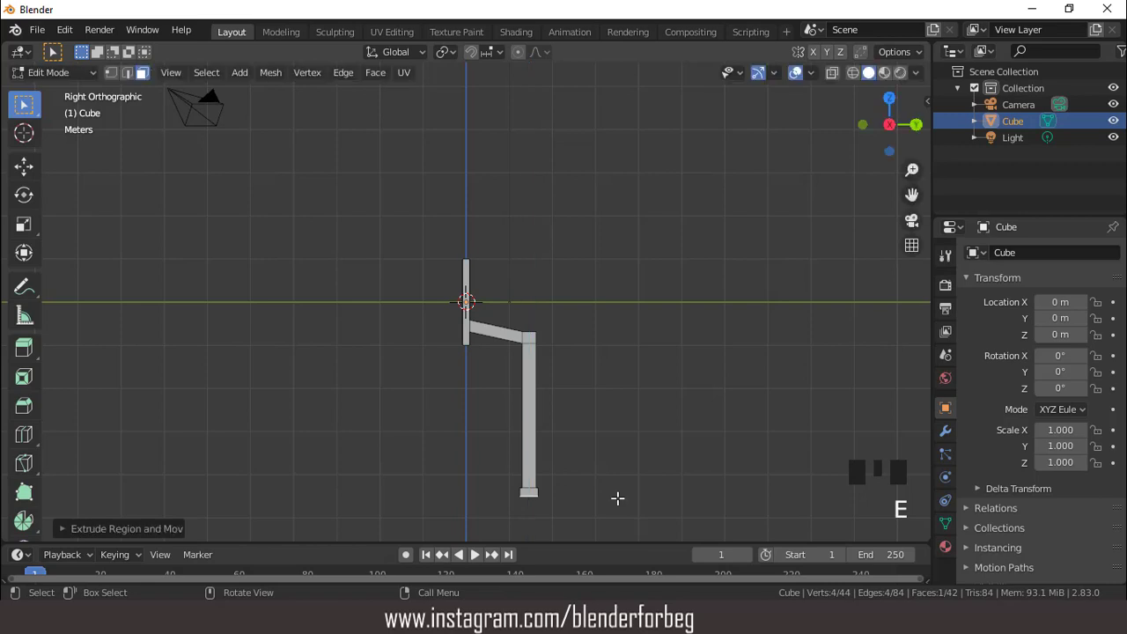
- Add a wider base below the collar by extruding its bottom face in place, scaling it up and extruding it down
{"action": "key", "text": "e"}
{"action": "right_click", "coordinate": [617, 498]}
{"action": "key", "text": "s"}
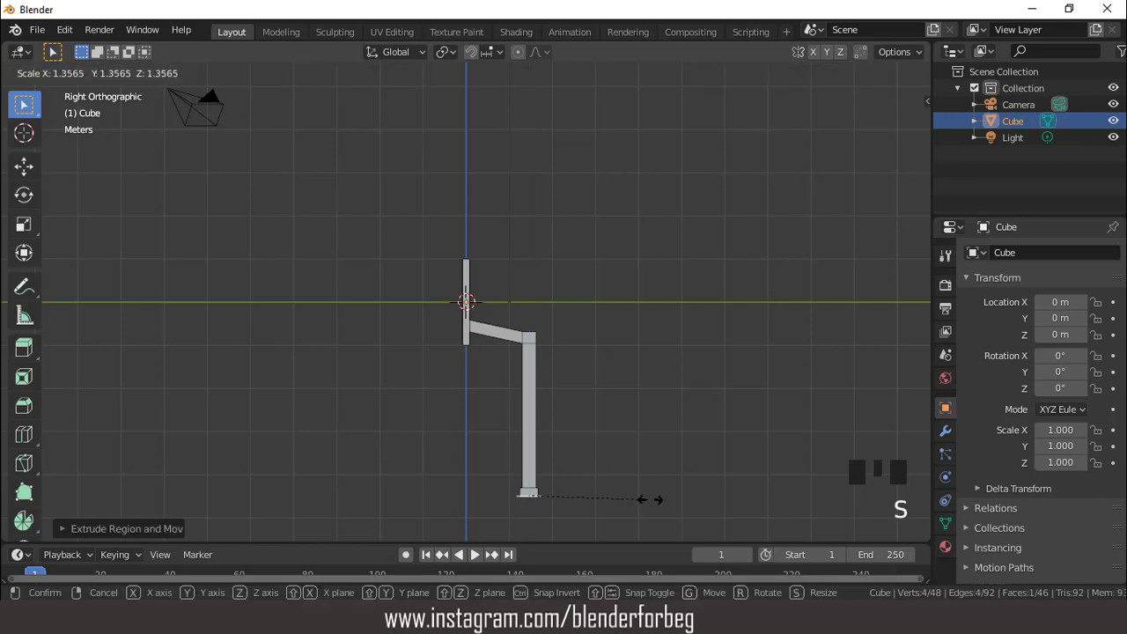
{"action": "left_click", "coordinate": [679, 503]}
{"action": "key", "text": "e"}
{"action": "left_click", "coordinate": [669, 511]}
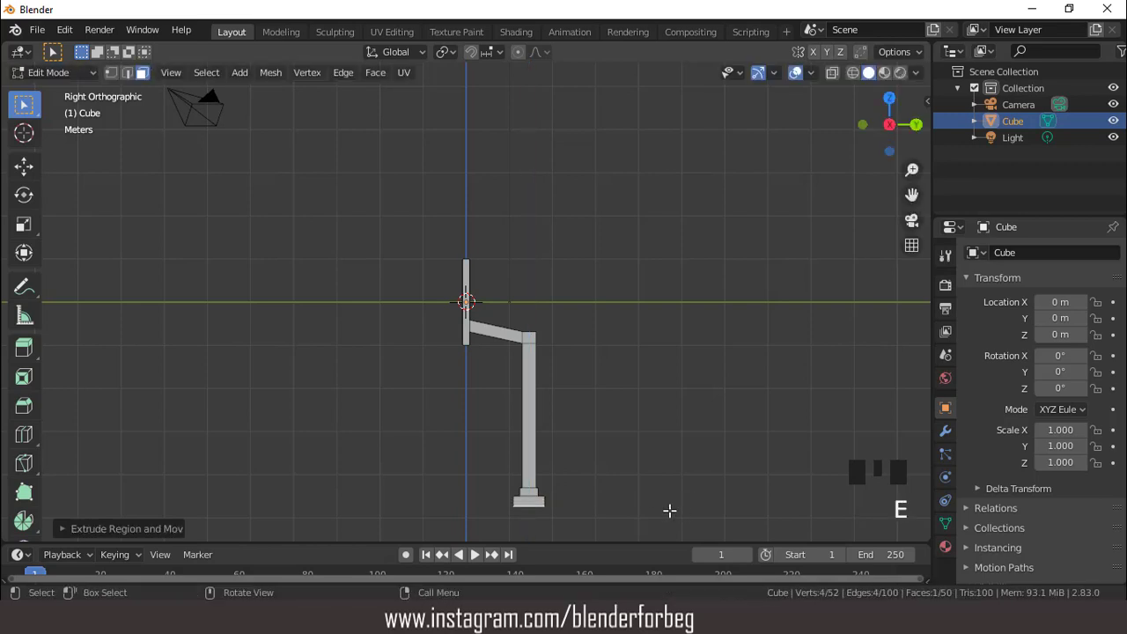
- Slope the joint block's top by lowering its rear top edge about 0.06 m along Z, then leave mesh editing
{"action": "middle_click_drag", "start_coordinate": [538, 421], "coordinate": [572, 420]}
{"action": "scroll", "coordinate": [563, 373], "scroll_direction": "up", "scroll_amount": 2}
{"action": "middle_click_drag", "start_coordinate": [564, 372], "coordinate": [529, 361]}
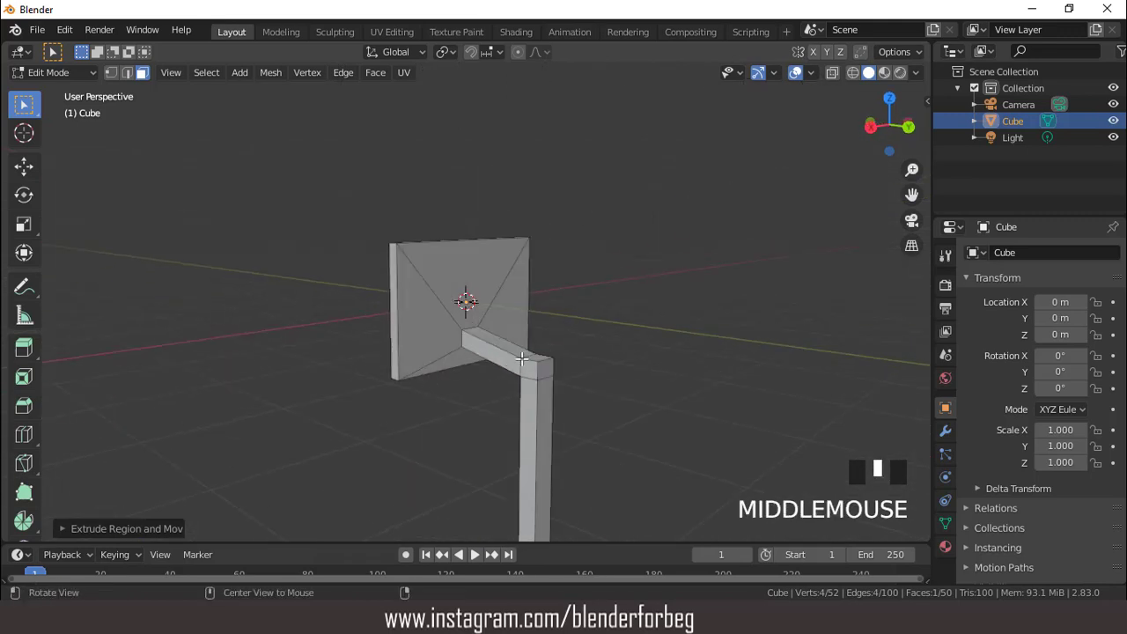
{"action": "scroll", "coordinate": [525, 360], "scroll_direction": "up", "scroll_amount": 2}
{"action": "key", "text": "2"}
{"action": "left_click", "coordinate": [583, 390]}
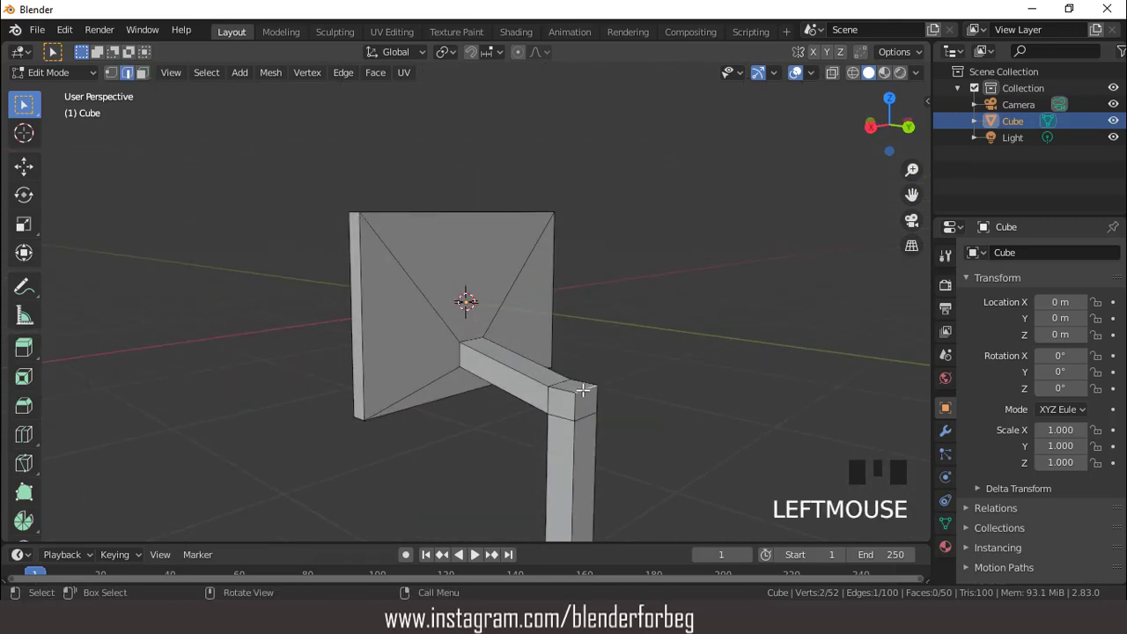
{"action": "key", "text": "KP_3"}
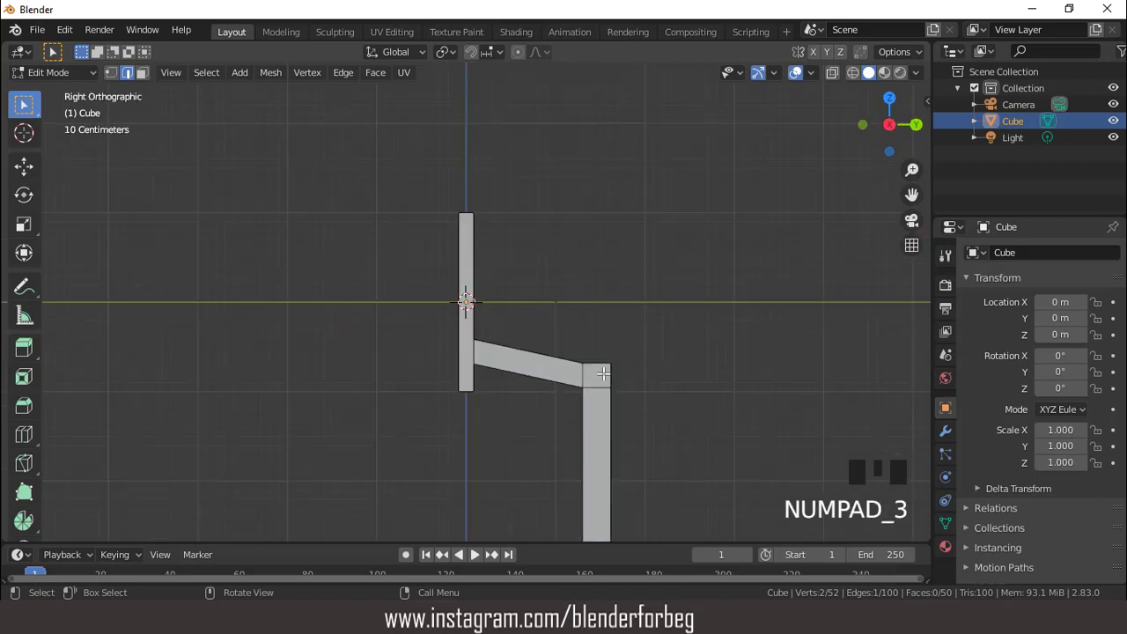
{"action": "scroll", "coordinate": [603, 374], "scroll_direction": "up", "scroll_amount": 2}
{"action": "key", "text": "g"}
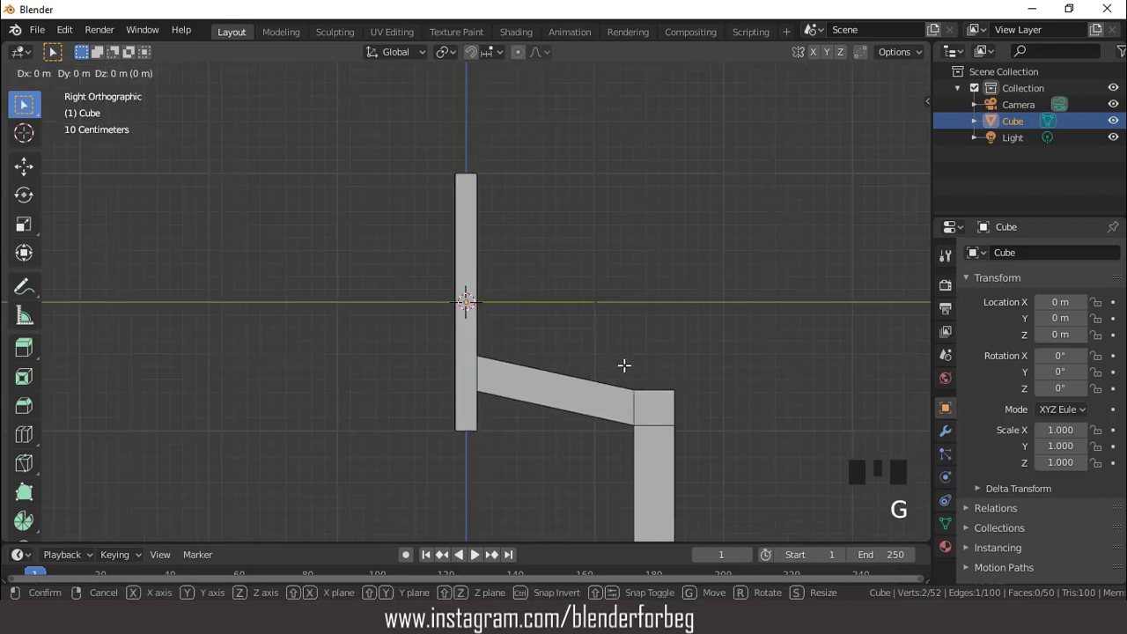
{"action": "key", "text": "z"}
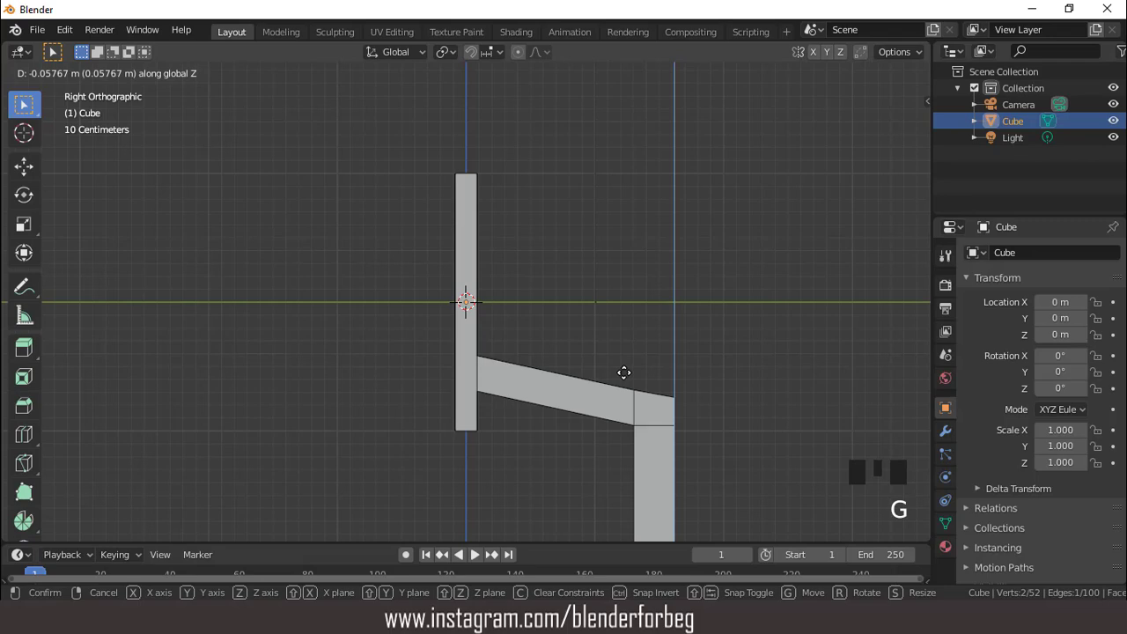
{"action": "left_click", "coordinate": [624, 373]}
{"action": "scroll", "coordinate": [551, 375], "scroll_direction": "up", "scroll_amount": 2}
{"action": "scroll", "coordinate": [551, 375], "scroll_direction": "down", "scroll_amount": 5}
{"action": "middle_click_drag", "start_coordinate": [551, 375], "coordinate": [573, 365]}
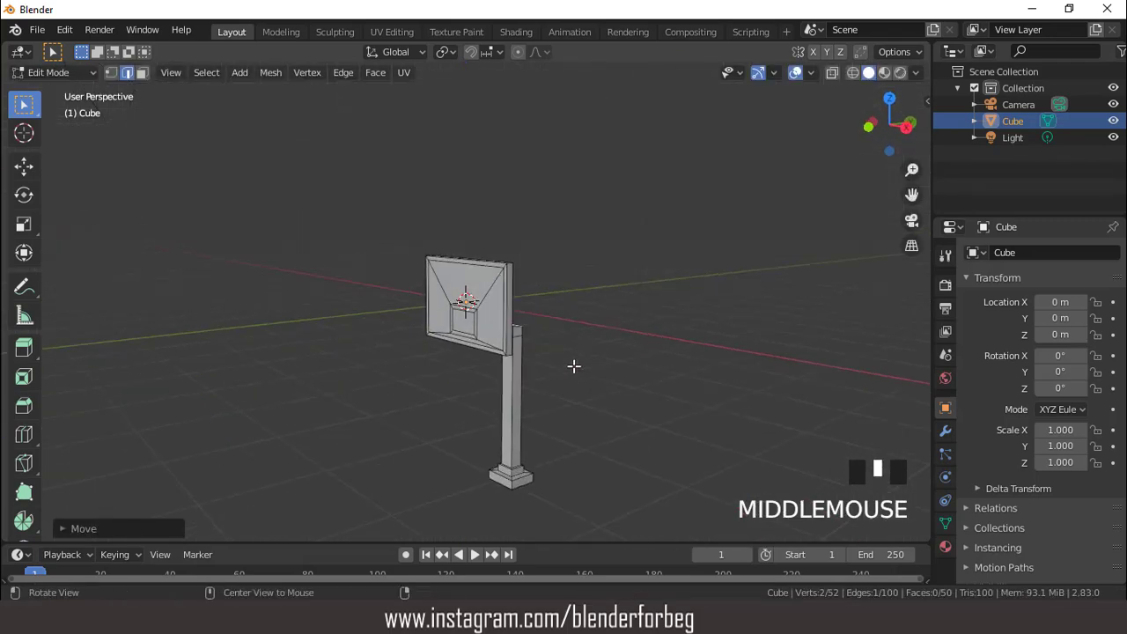
{"action": "scroll", "coordinate": [573, 366], "scroll_direction": "up", "scroll_amount": 1}
{"action": "key", "text": "Tab"}
- Add a torus for the rim with 20 major segments and a minor radius of 0.06 m
{"action": "scroll", "coordinate": [544, 361], "scroll_direction": "down", "scroll_amount": 1}
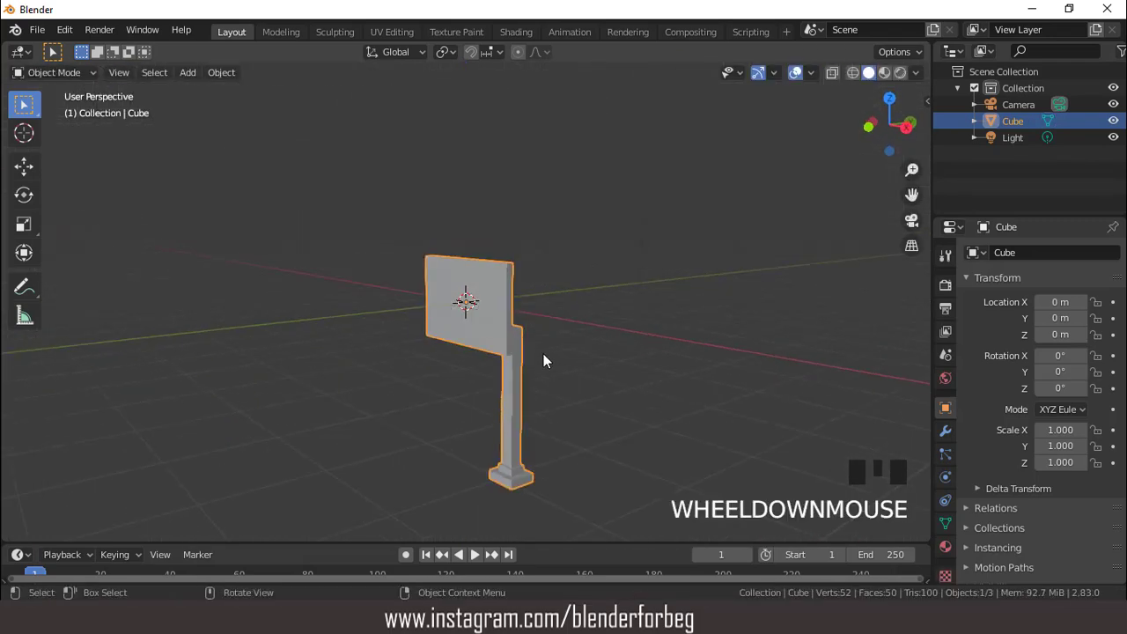
{"action": "key", "text": "KP_7"}
{"action": "left_click", "coordinate": [187, 72]}
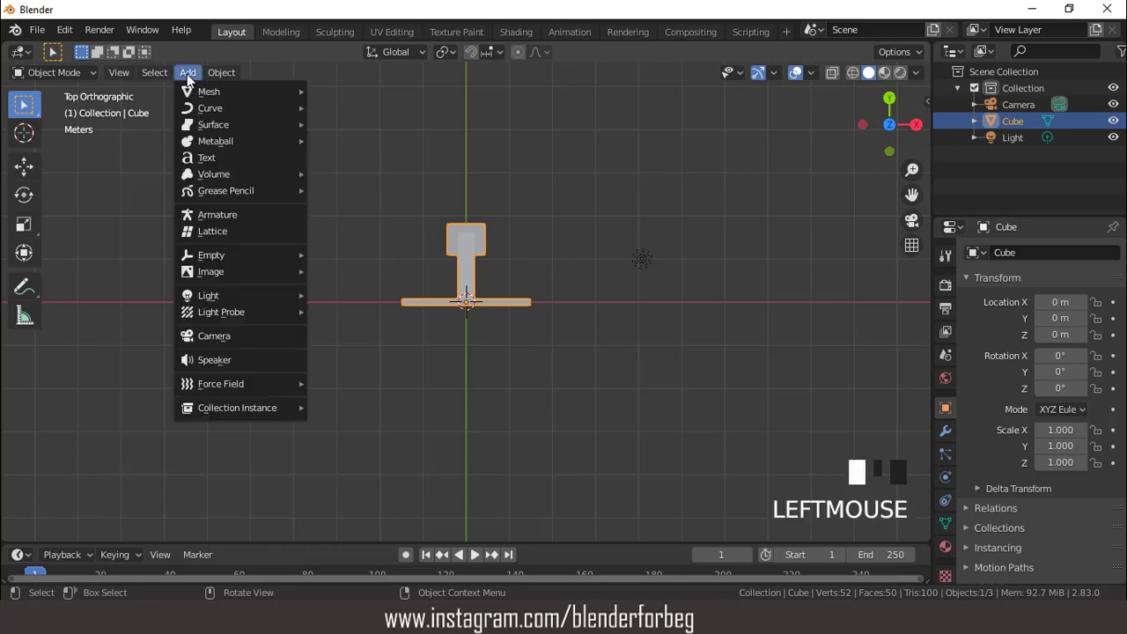
{"action": "mouse_move", "coordinate": [212, 90]}
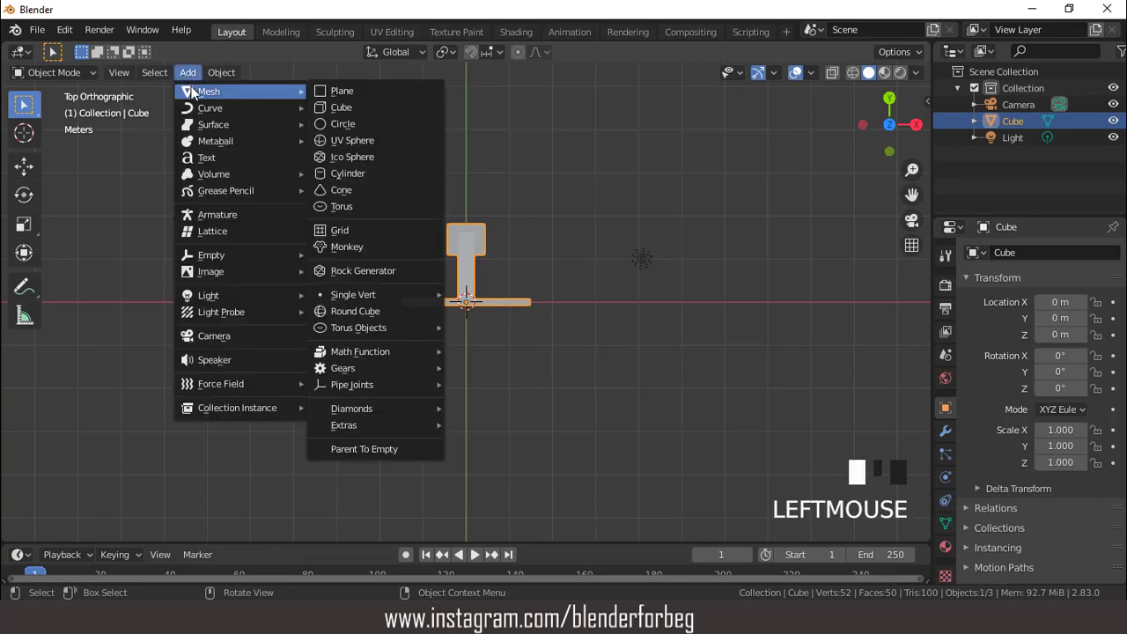
{"action": "left_click", "coordinate": [356, 207]}
{"action": "left_click", "coordinate": [63, 528]}
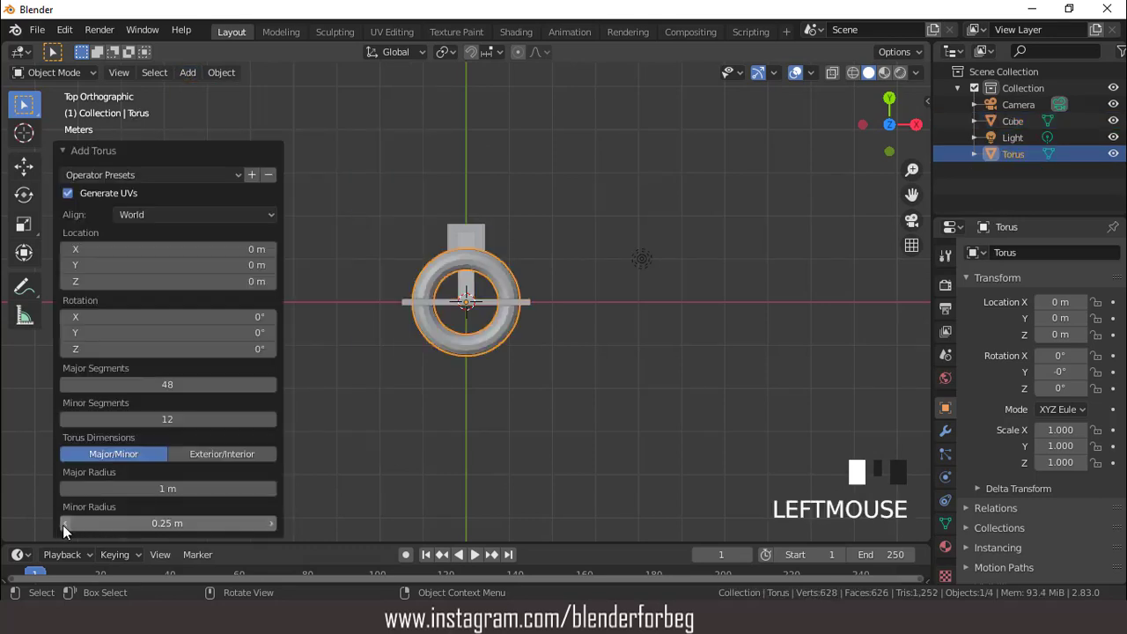
{"action": "double_click", "coordinate": [174, 384]}
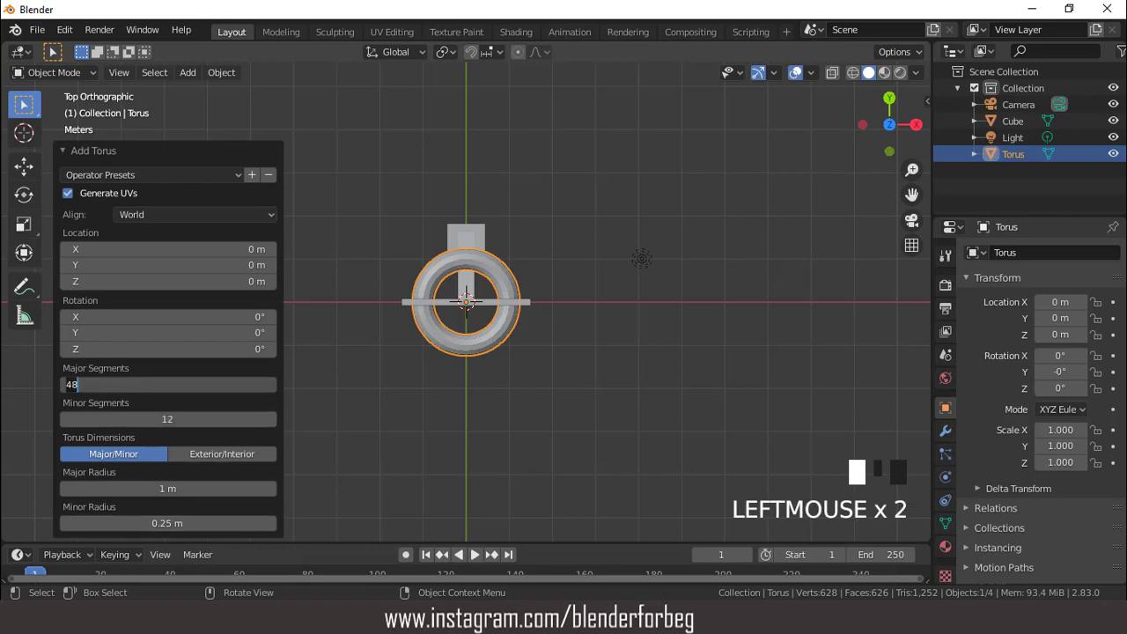
{"action": "type", "text": "20"}
{"action": "key", "text": "Return"}
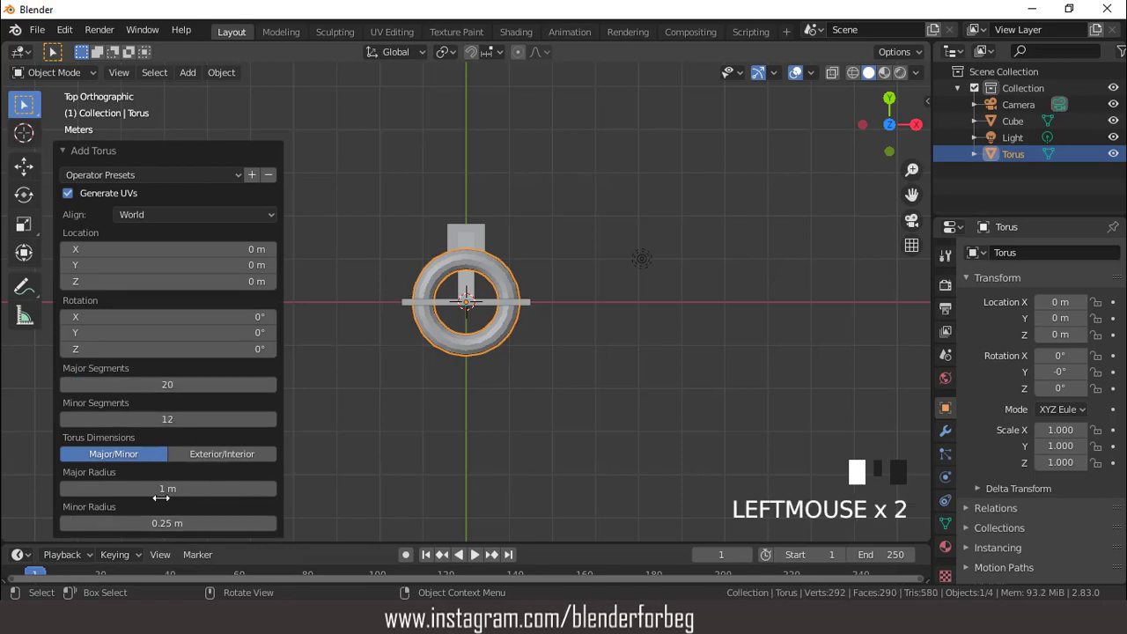
{"action": "left_click_drag", "start_coordinate": [107, 526], "coordinate": [69, 523]}
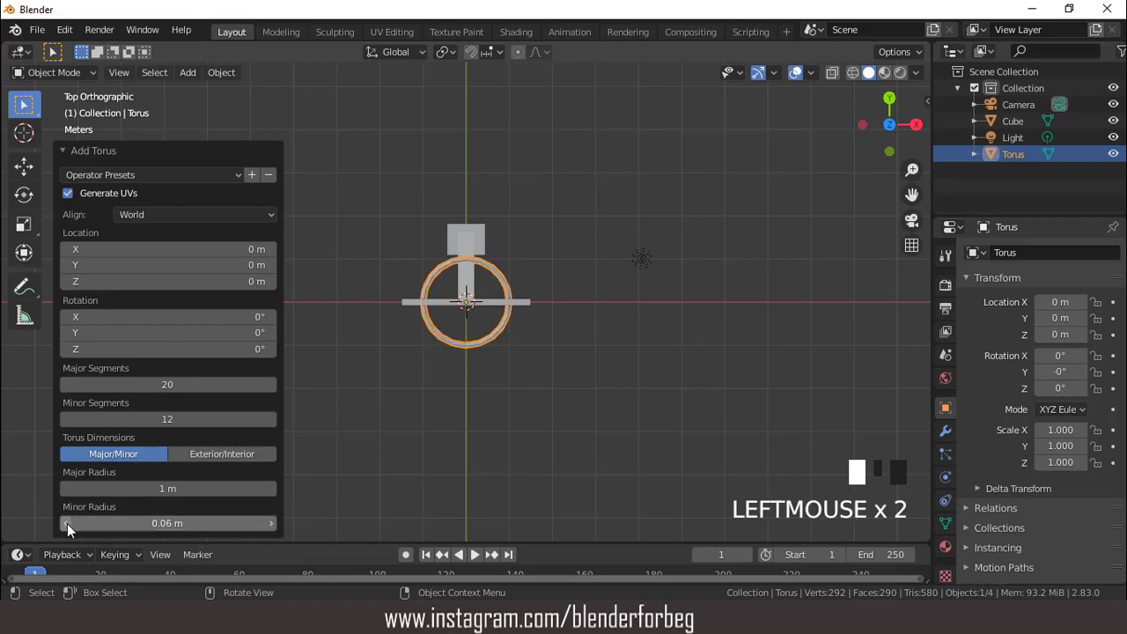
- Scale the torus to about 0.419 and move it about 0.65 m along negative Y, in front of the backboard
{"action": "scroll", "coordinate": [494, 353], "scroll_direction": "up", "scroll_amount": 1}
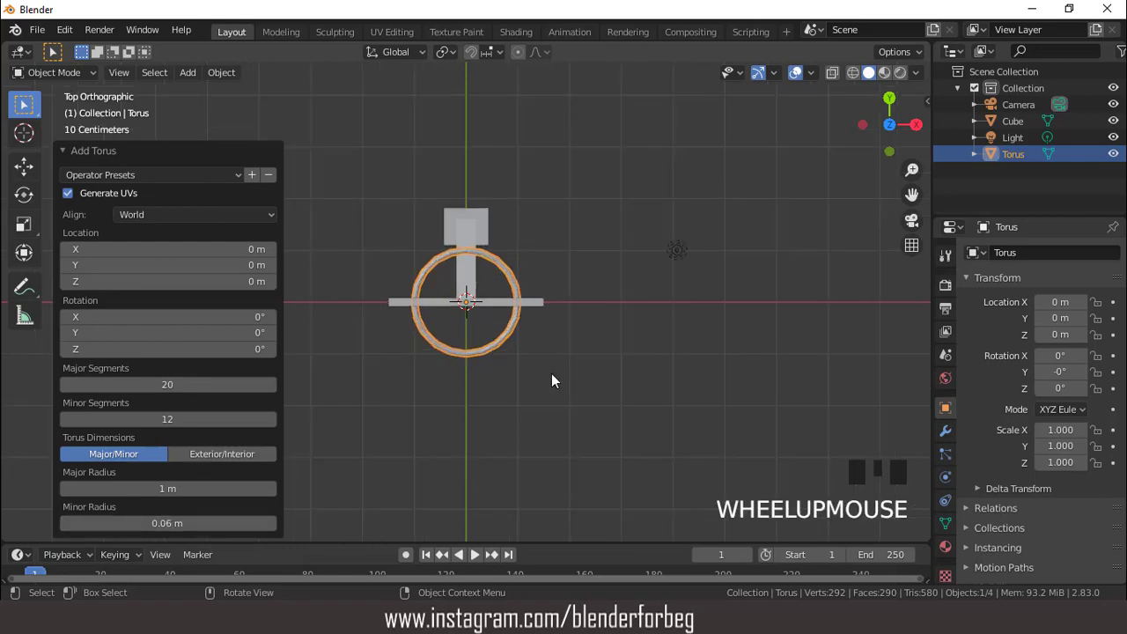
{"action": "key", "text": "s"}
{"action": "left_click", "coordinate": [497, 335]}
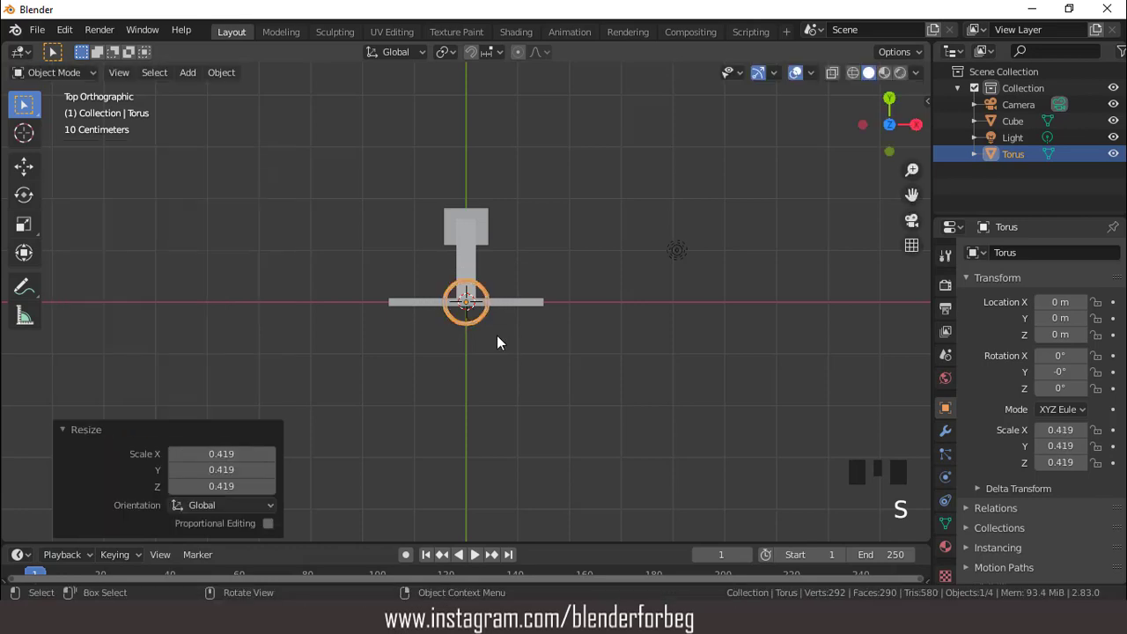
{"action": "key", "text": "g"}
{"action": "key", "text": "y"}
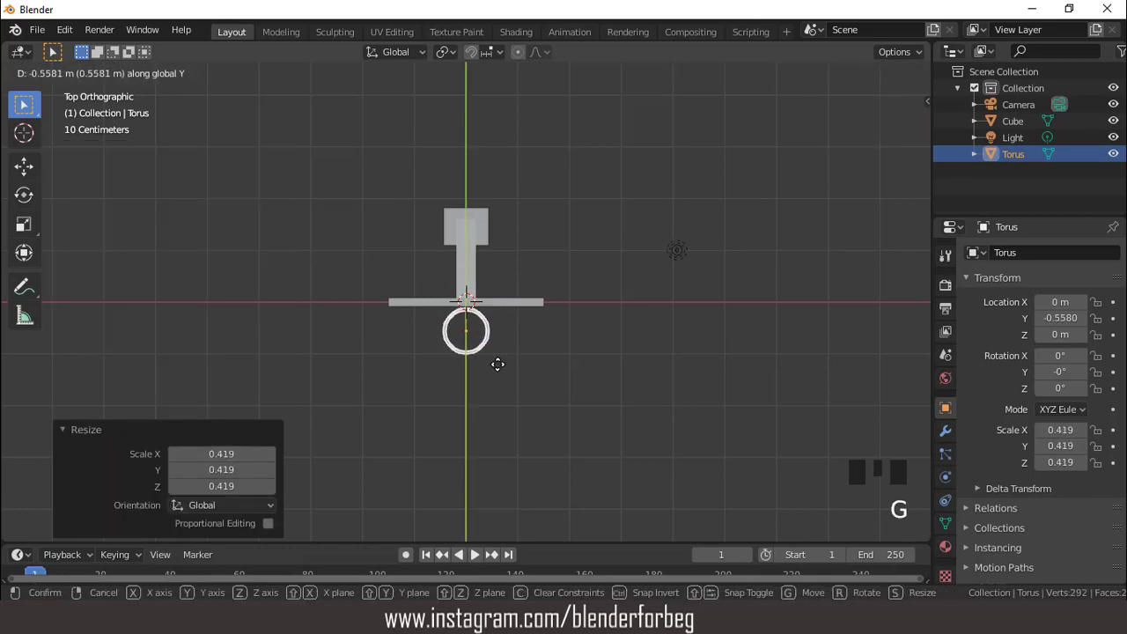
{"action": "left_click", "coordinate": [497, 369]}
- Lower the torus about 0.65 m along Z in front of the backboard
{"action": "key", "text": "KP_1"}
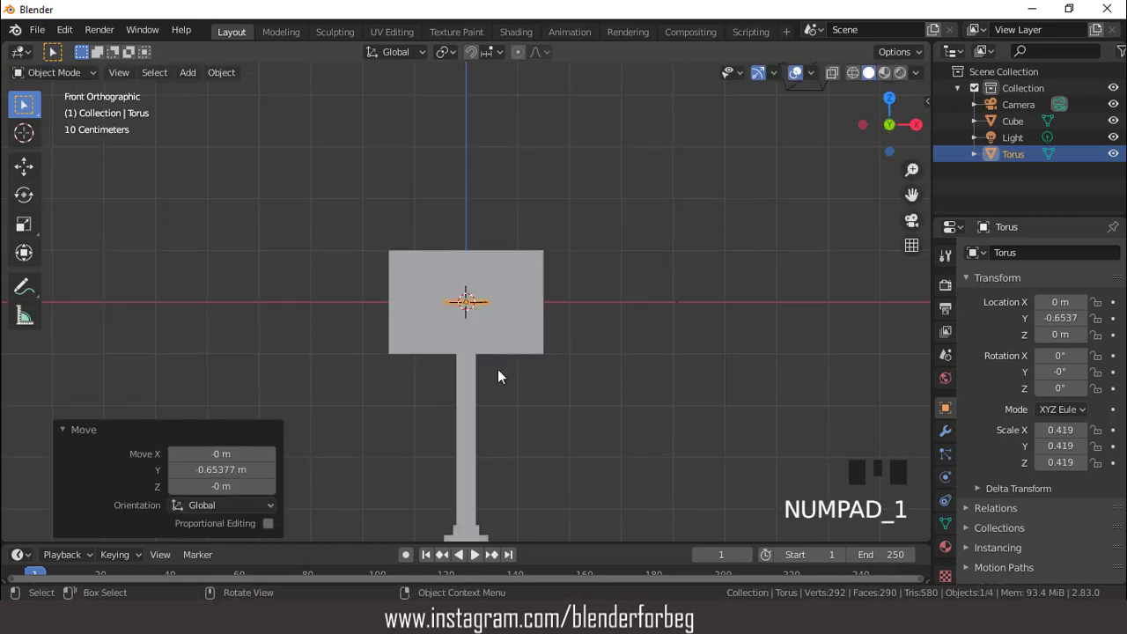
{"action": "scroll", "coordinate": [519, 324], "scroll_direction": "up", "scroll_amount": 4}
{"action": "key", "text": "g"}
{"action": "key", "text": "z"}
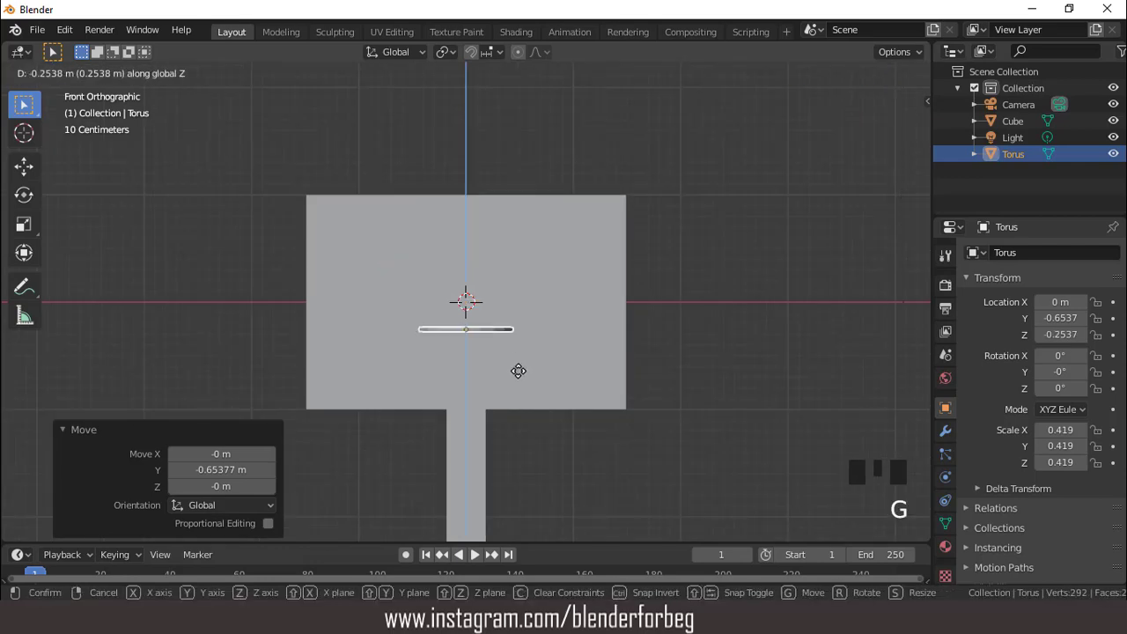
{"action": "left_click", "coordinate": [515, 396]}
- Show the wireframe overlay and lower the torus a further 0.16 m to the bottom edge of the backboard's inner frame
{"action": "left_click", "coordinate": [811, 74]}
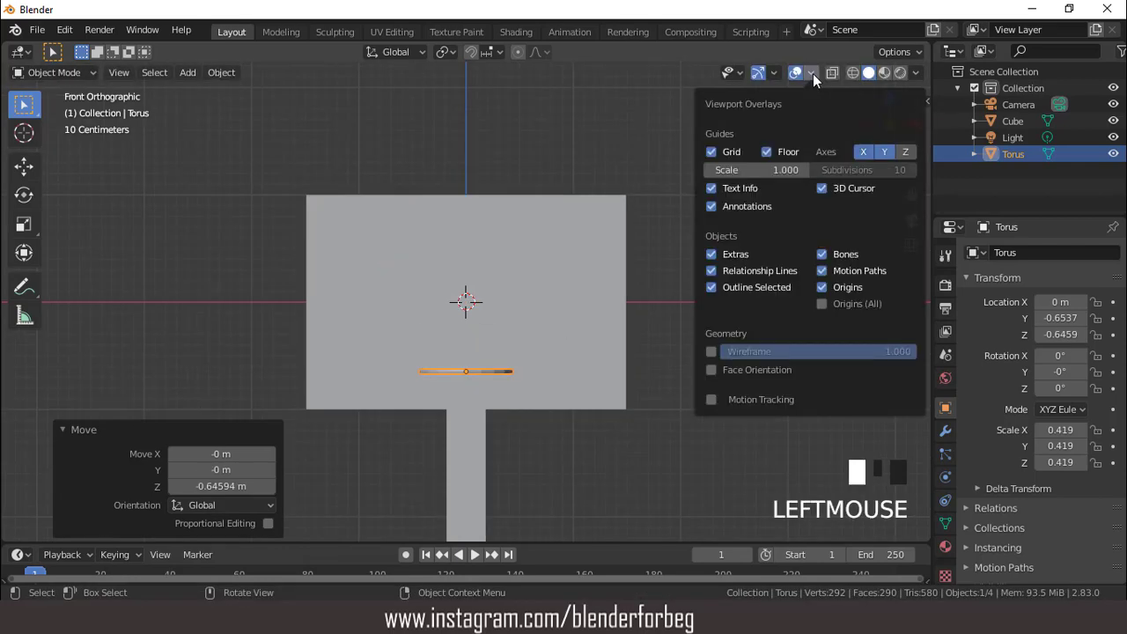
{"action": "left_click", "coordinate": [710, 351]}
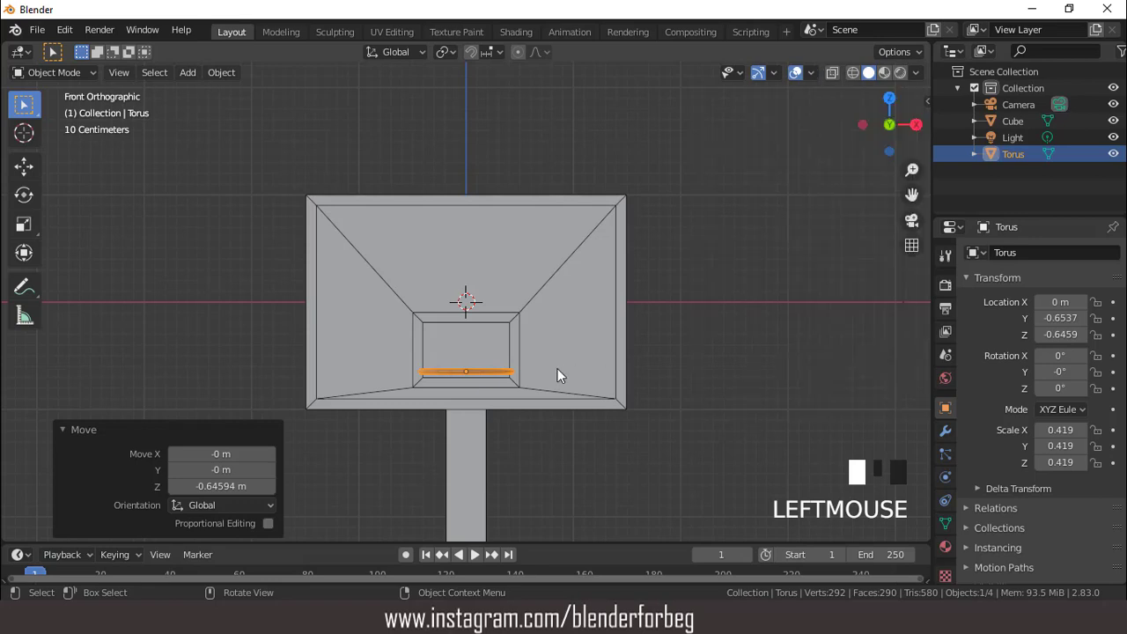
{"action": "scroll", "coordinate": [556, 368], "scroll_direction": "up", "scroll_amount": 1}
{"action": "key", "text": "g"}
{"action": "key", "text": "z"}
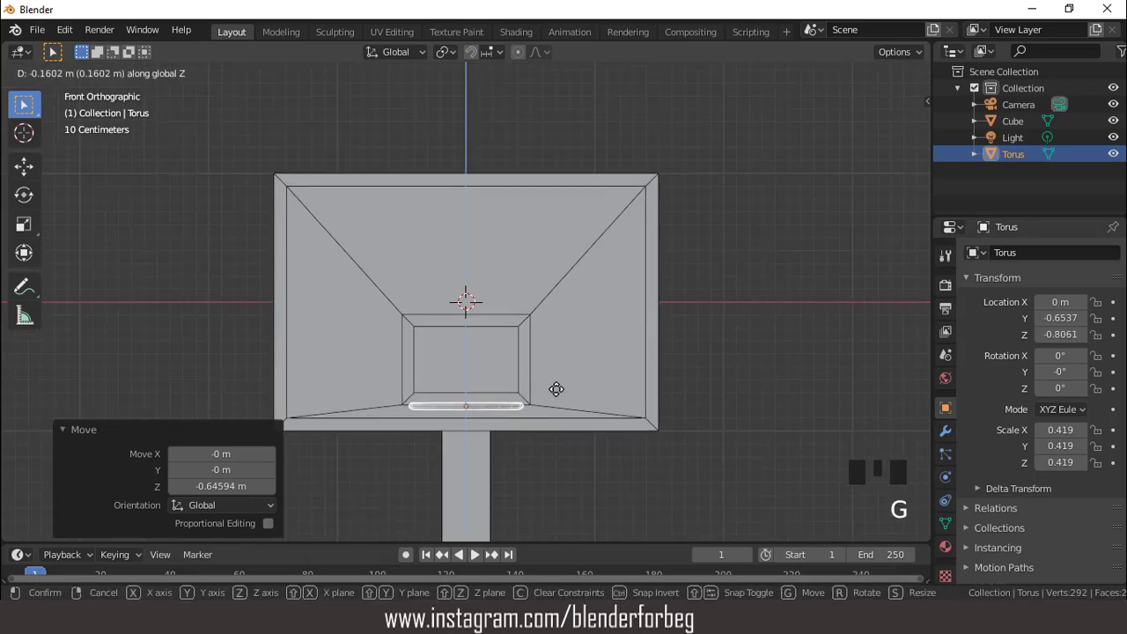
{"action": "left_click", "coordinate": [557, 389]}
- Isolate the torus in local view and rotate it about -8.5° around Z to center a segment toward the backboard
{"action": "scroll", "coordinate": [532, 393], "scroll_direction": "up", "scroll_amount": 3}
{"action": "scroll", "coordinate": [536, 388], "scroll_direction": "down", "scroll_amount": 4}
{"action": "middle_click_drag", "start_coordinate": [536, 389], "coordinate": [485, 403]}
{"action": "scroll", "coordinate": [486, 403], "scroll_direction": "up", "scroll_amount": 2}
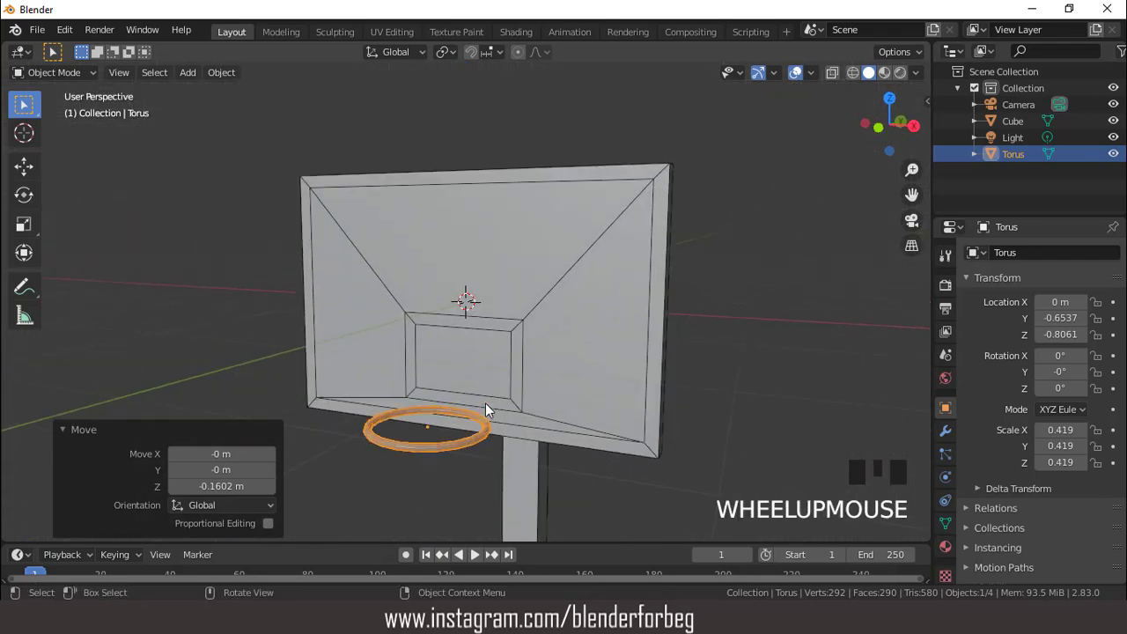
{"action": "key", "text": "KP_Divide"}
{"action": "key", "text": "ctrl+KP_1"}
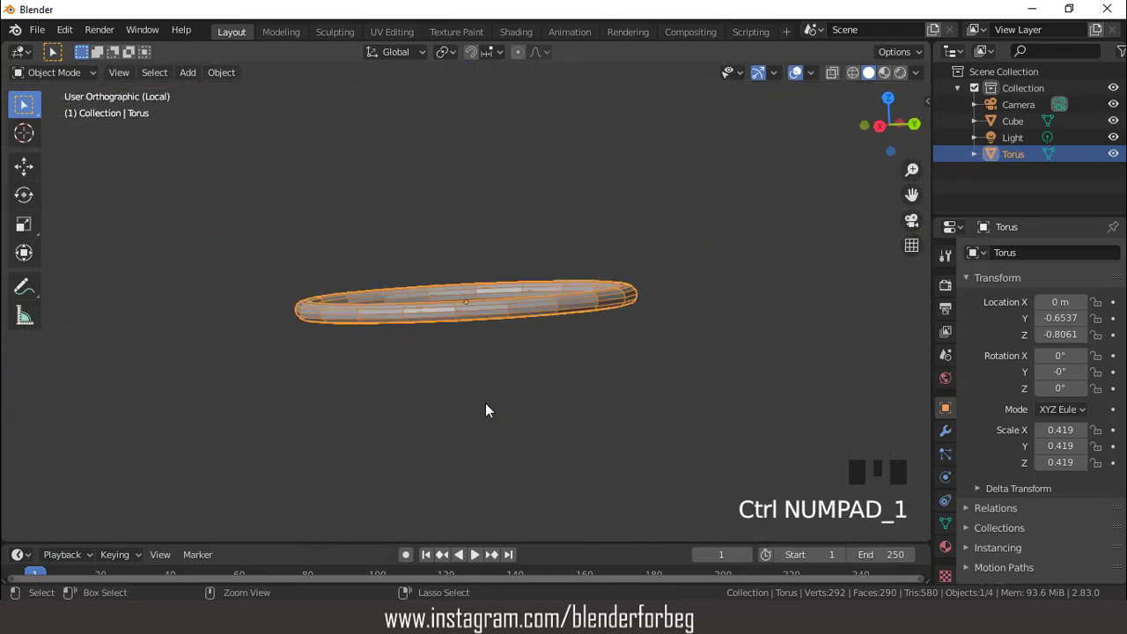
{"action": "scroll", "coordinate": [516, 287], "scroll_direction": "up", "scroll_amount": 2}
{"action": "key", "text": "Tab"}
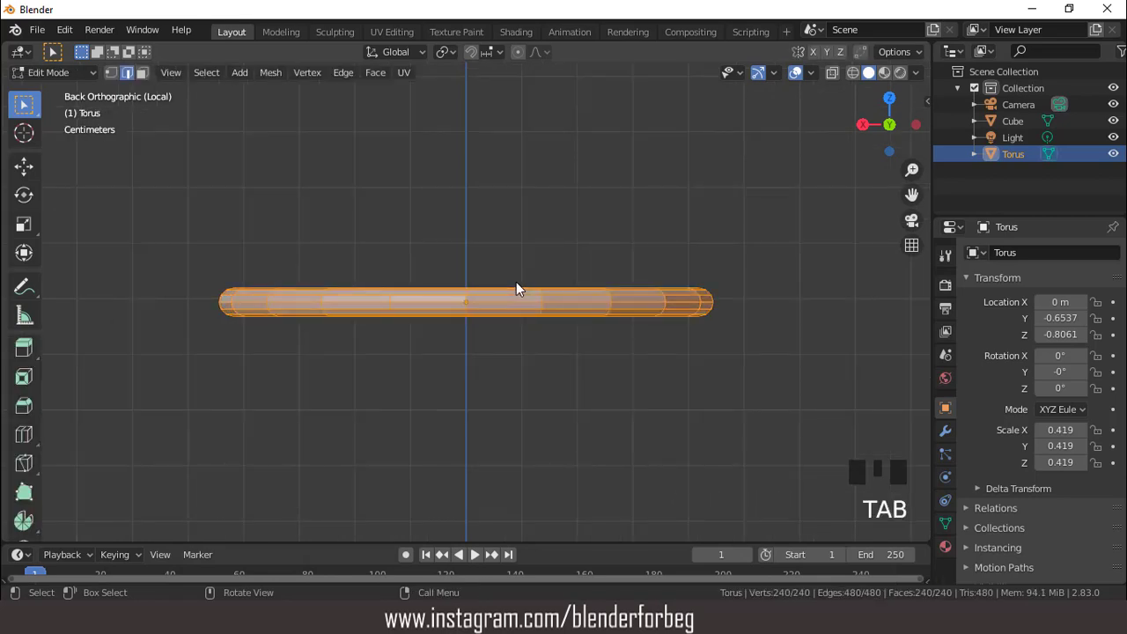
{"action": "key", "text": "3"}
{"action": "scroll", "coordinate": [516, 282], "scroll_direction": "up", "scroll_amount": 1}
{"action": "key", "text": "Tab"}
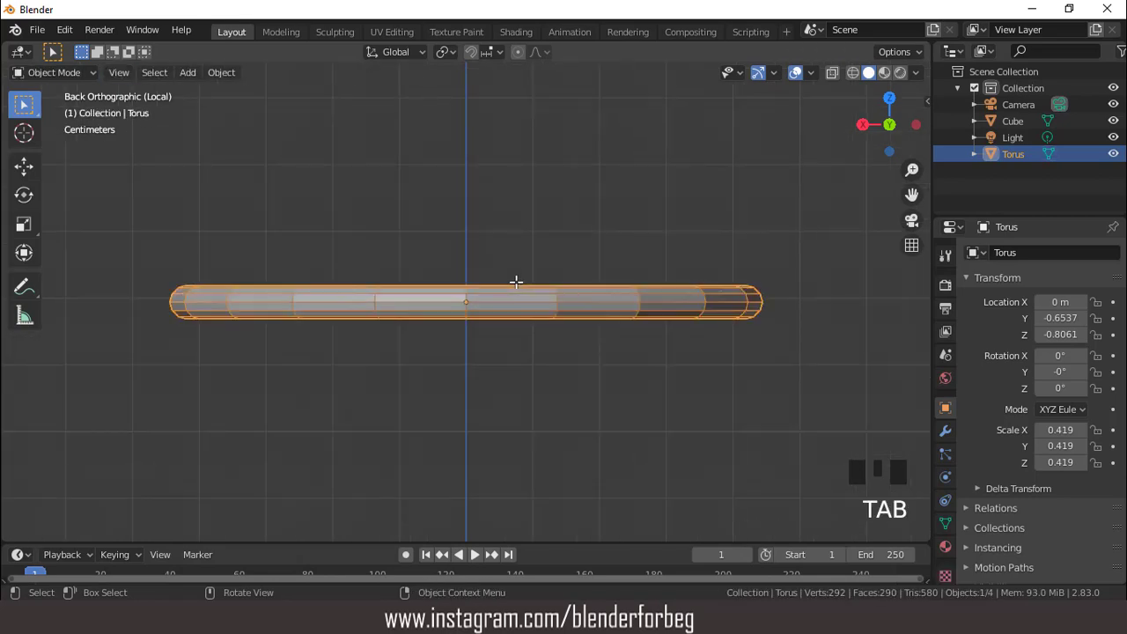
{"action": "key", "text": "r"}
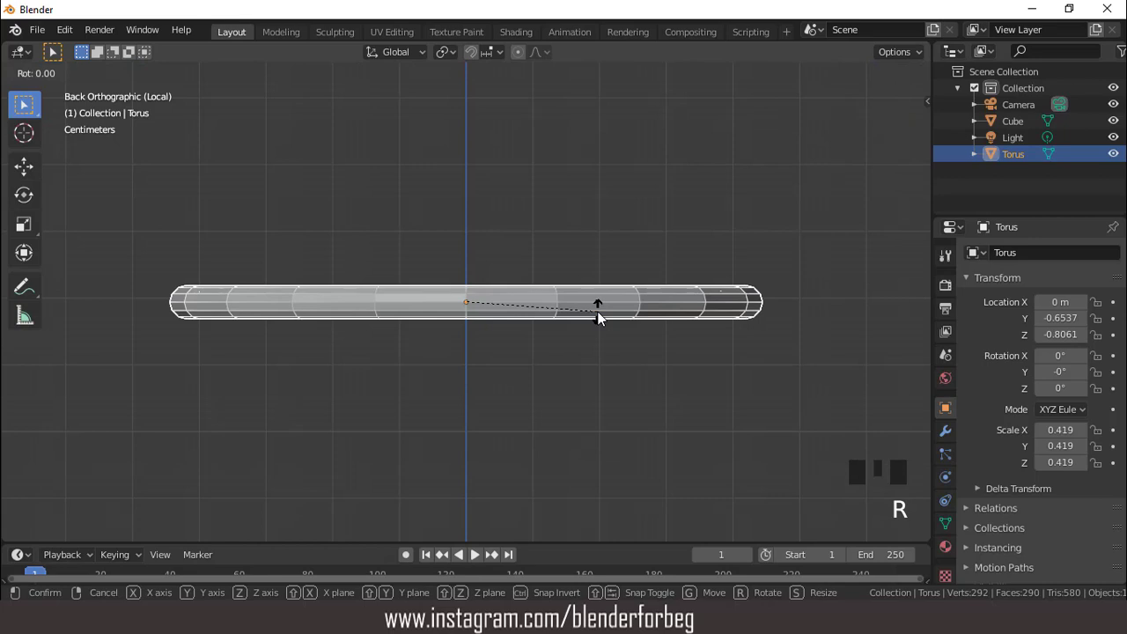
{"action": "key", "text": "z"}
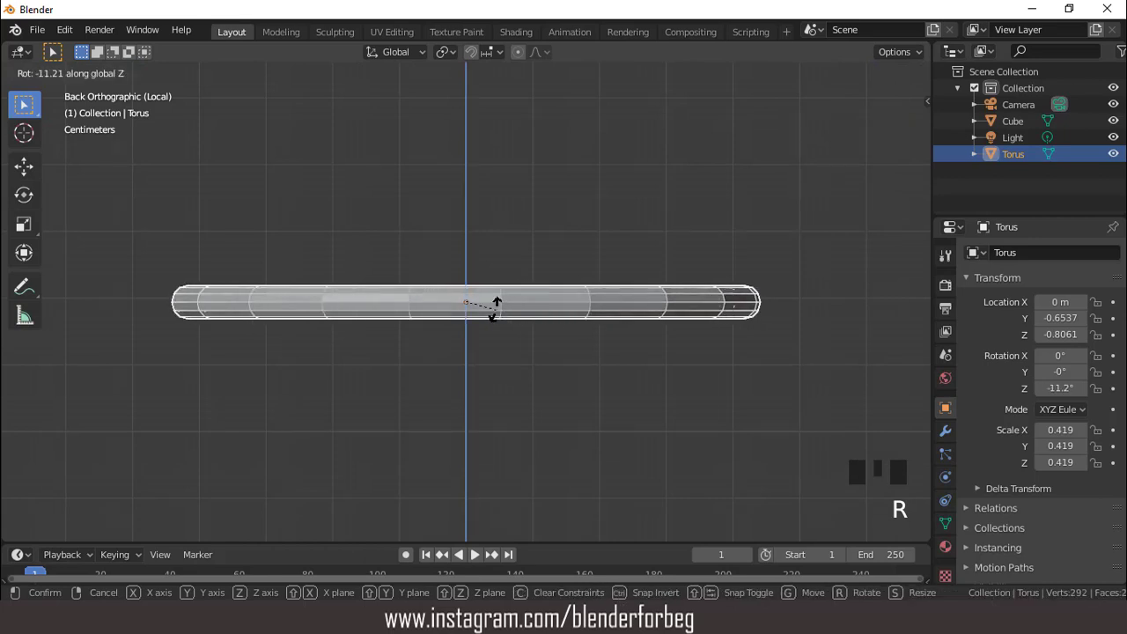
{"action": "left_click", "coordinate": [503, 308]}
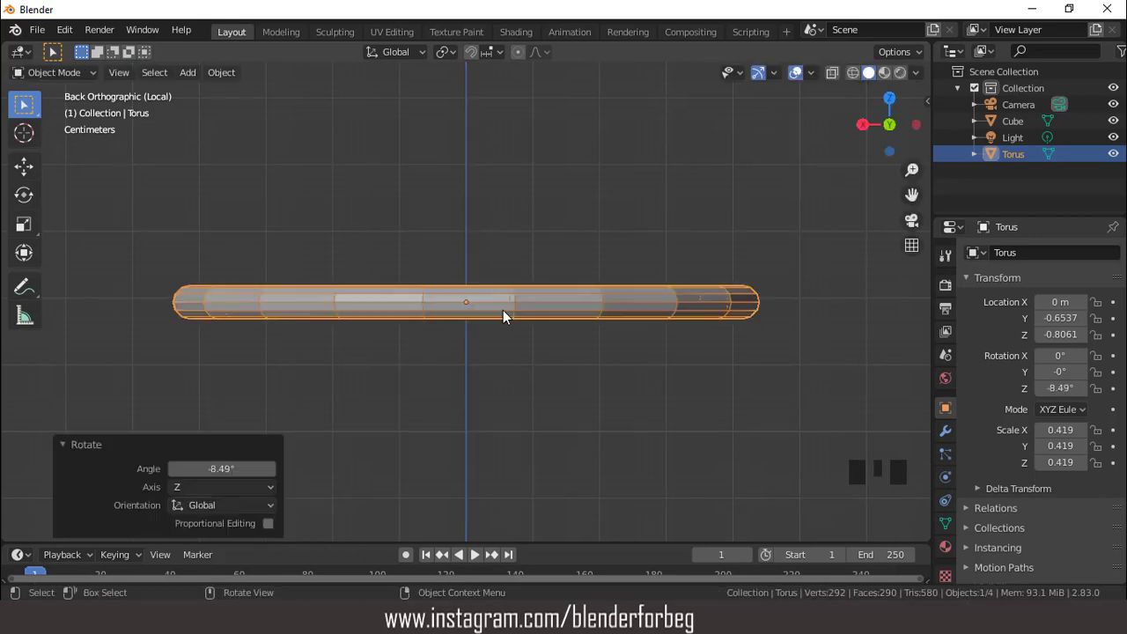
- Select the rim's two middle outer faces facing the backboard, leave local view and extrude them about 0.13 m to the backboard
{"action": "scroll", "coordinate": [498, 291], "scroll_direction": "up", "scroll_amount": 1}
{"action": "key", "text": "Tab"}
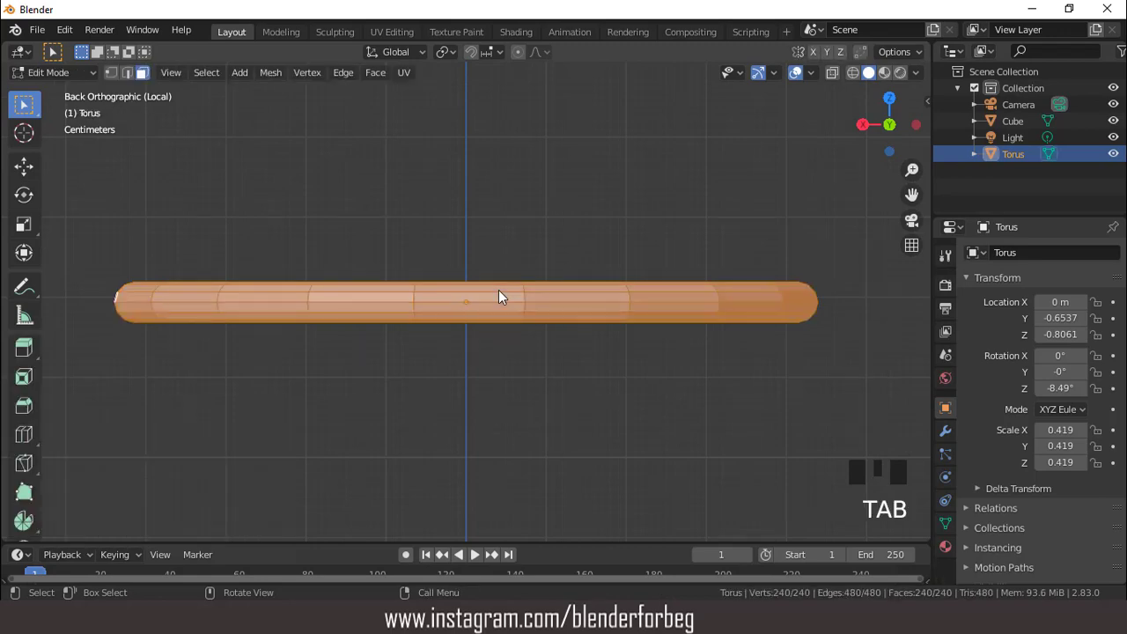
{"action": "left_click", "coordinate": [485, 294]}
{"action": "left_click", "coordinate": [479, 308], "text": "shift"}
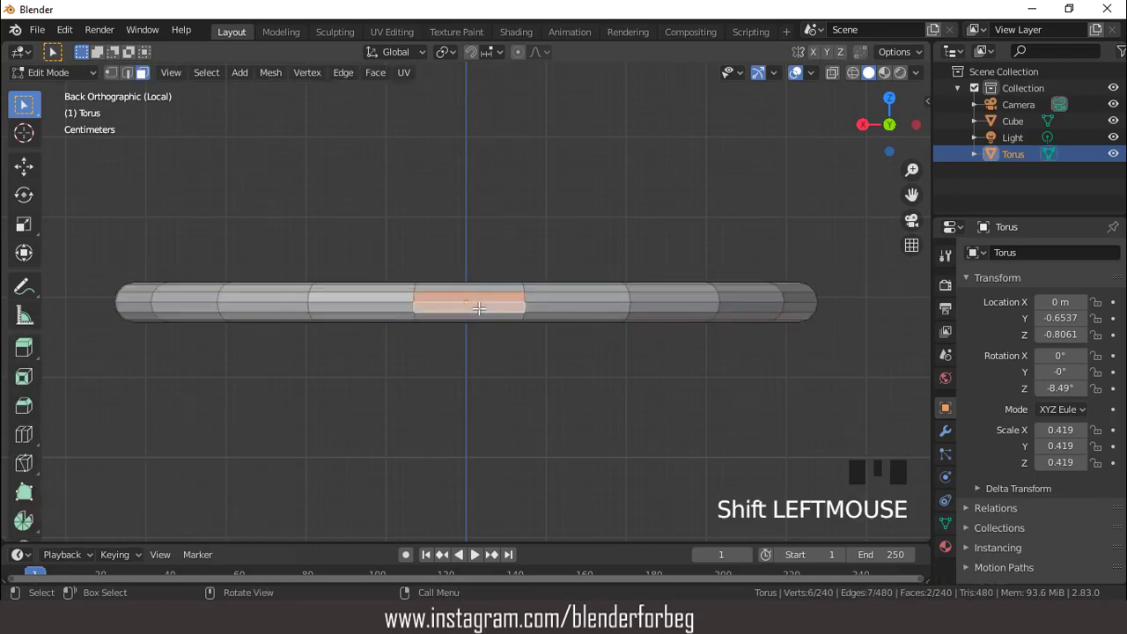
{"action": "scroll", "coordinate": [479, 306], "scroll_direction": "down", "scroll_amount": 3}
{"action": "key", "text": "KP_7"}
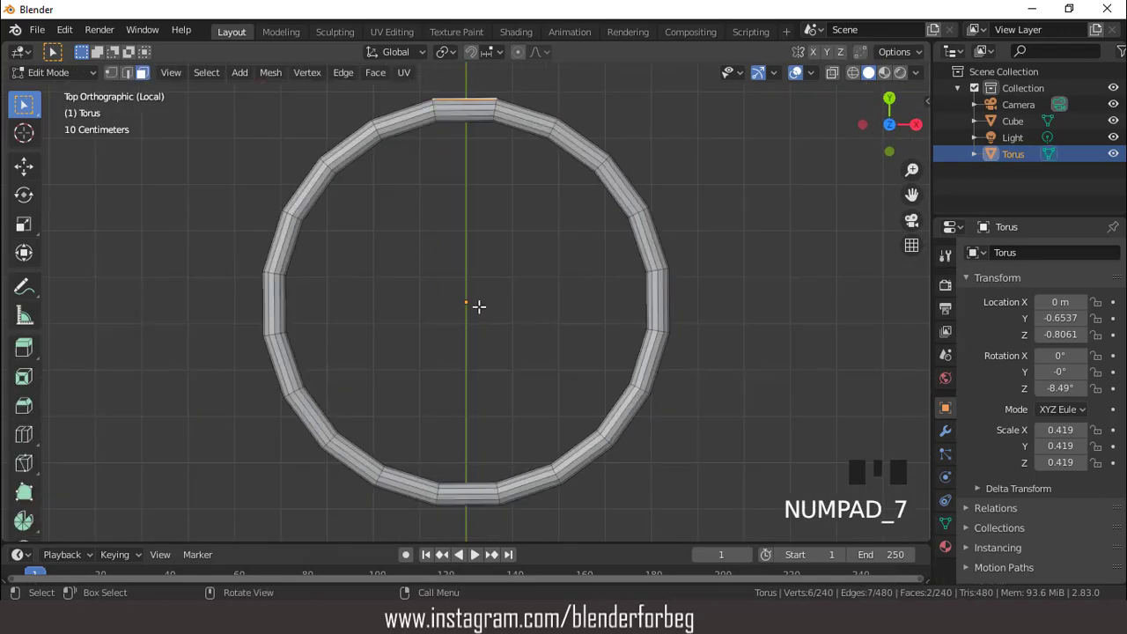
{"action": "scroll", "coordinate": [479, 306], "scroll_direction": "down", "scroll_amount": 8}
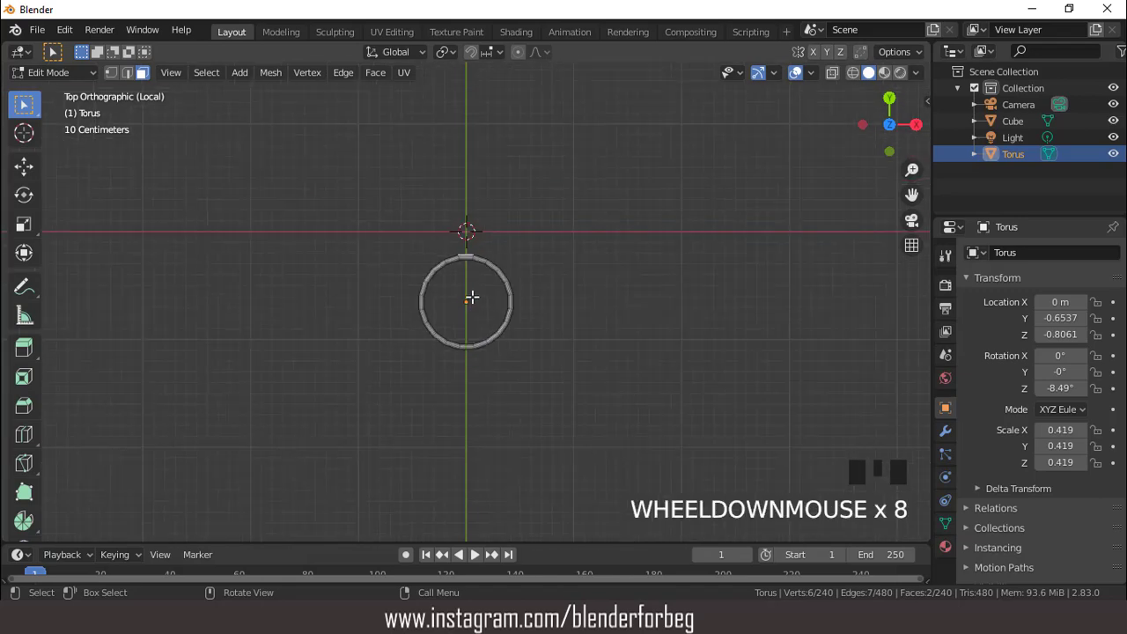
{"action": "key", "text": "KP_Divide"}
{"action": "key", "text": "KP_7"}
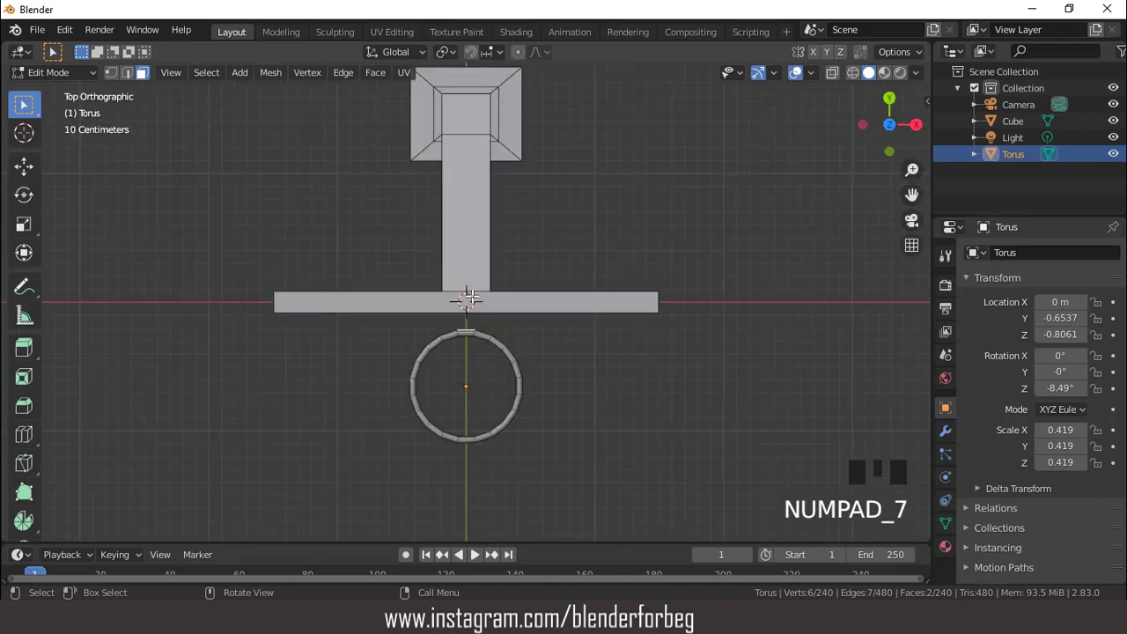
{"action": "scroll", "coordinate": [498, 307], "scroll_direction": "up", "scroll_amount": 2}
{"action": "key", "text": "e"}
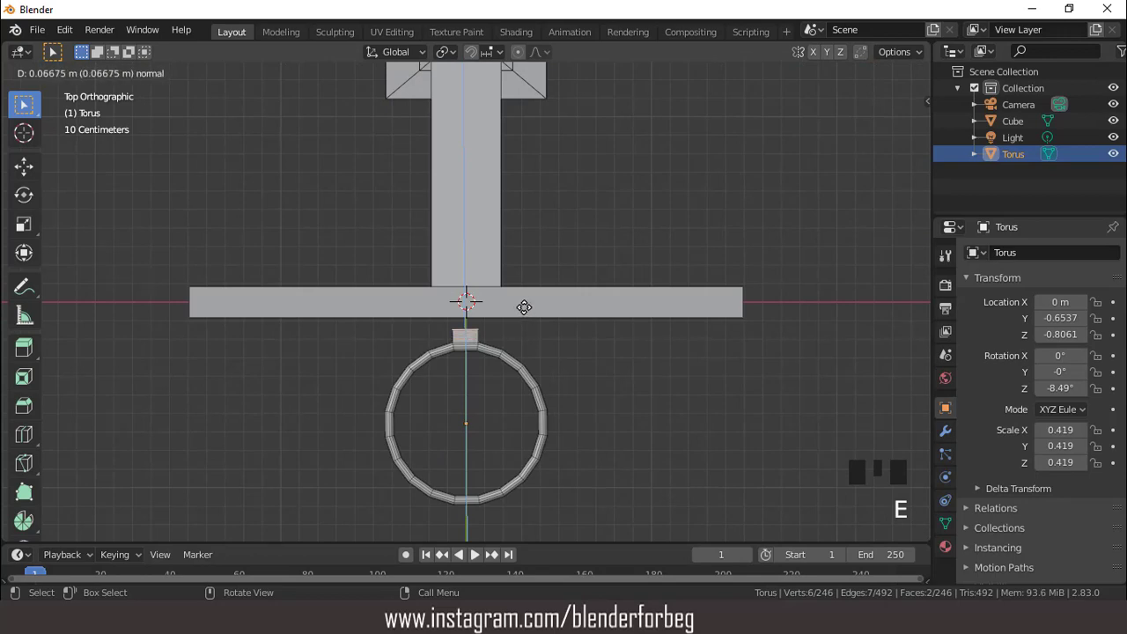
{"action": "left_click", "coordinate": [522, 299]}
{"action": "scroll", "coordinate": [522, 300], "scroll_direction": "up", "scroll_amount": 3}
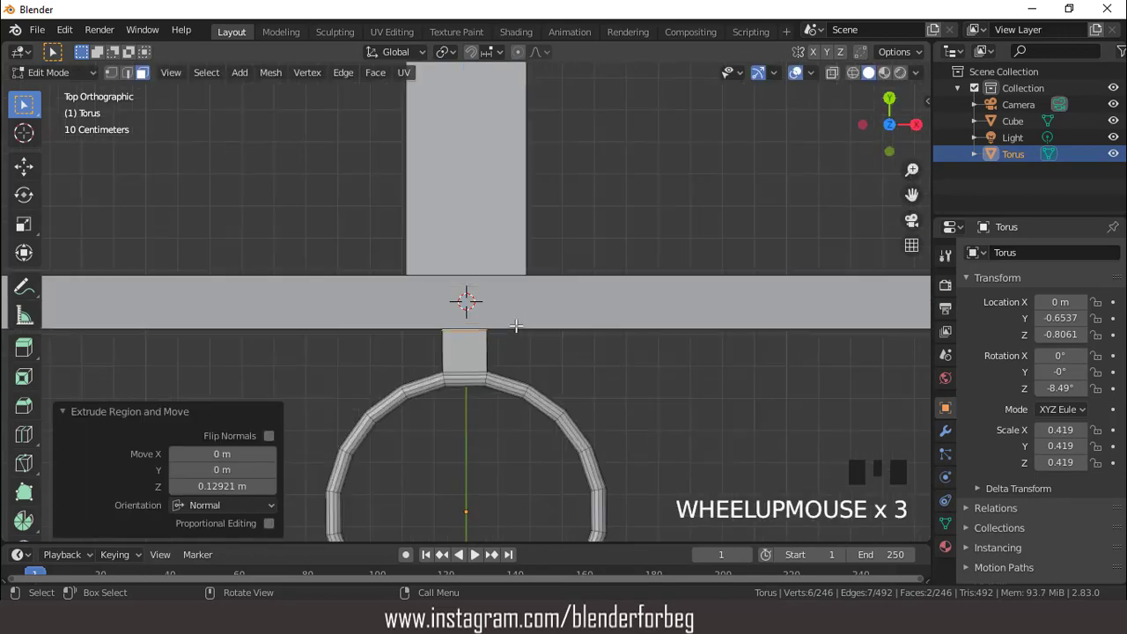
- Extrude the end faces of the rim's bracket in place and scale them uniformly to about 2.07
{"action": "middle_click_drag", "start_coordinate": [522, 299], "coordinate": [461, 294]}
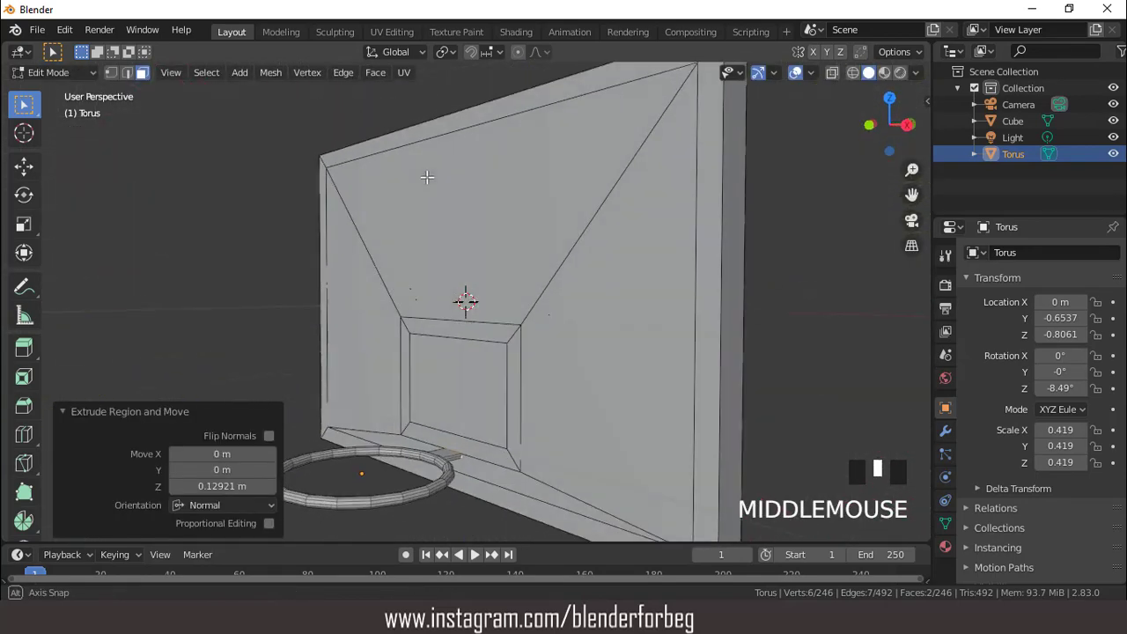
{"action": "key", "text": "ctrl+KP_2"}
{"action": "key", "text": "ctrl+KP_2"}
{"action": "key", "text": "ctrl+KP_2"}
{"action": "key", "text": "ctrl+KP_2"}
{"action": "key", "text": "ctrl+KP_2"}
{"action": "key", "text": "ctrl+KP_2"}
{"action": "key", "text": "ctrl+KP_2"}
{"action": "key", "text": "ctrl+KP_2"}
{"action": "key", "text": "ctrl+KP_2"}
{"action": "key", "text": "ctrl+KP_2"}
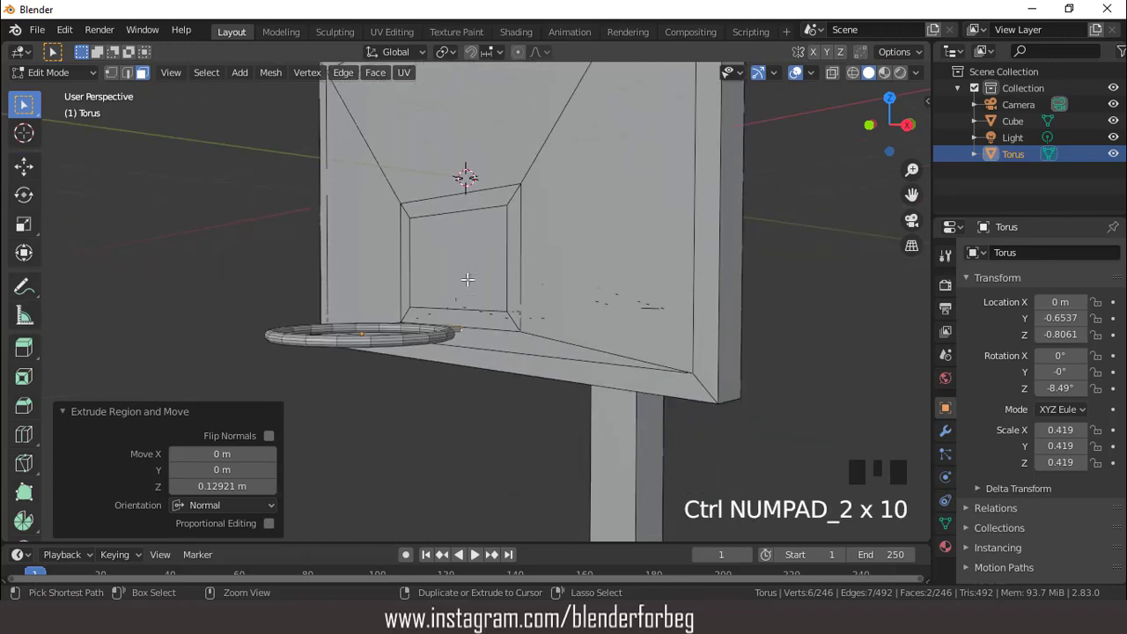
{"action": "middle_click_drag", "start_coordinate": [466, 279], "coordinate": [445, 342]}
{"action": "scroll", "coordinate": [450, 347], "scroll_direction": "up", "scroll_amount": 2}
{"action": "key", "text": "e"}
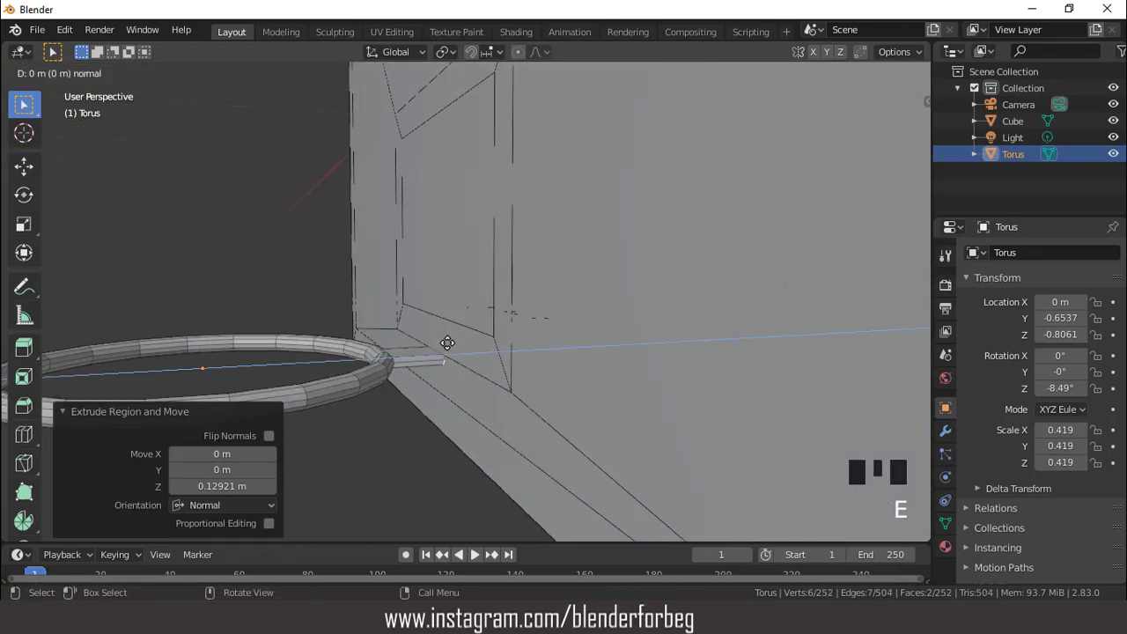
{"action": "key", "text": "s"}
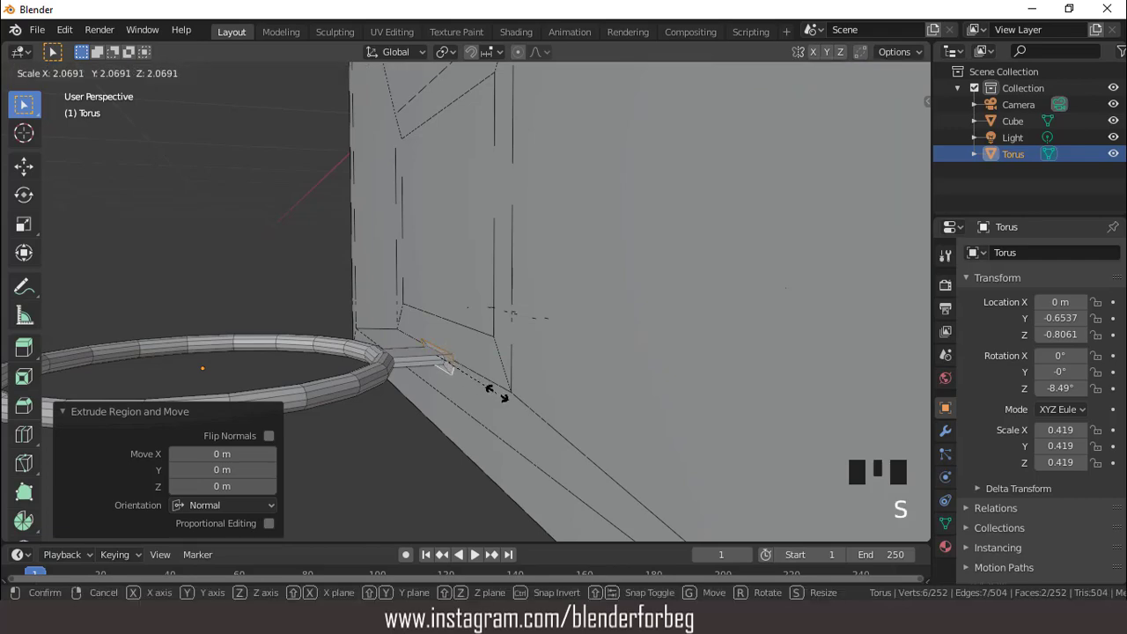
{"action": "left_click", "coordinate": [496, 393]}
- Scale the bracket's enlarged end faces about 1.64 along Z and flatten them with a Y scale of 0
{"action": "middle_click_drag", "start_coordinate": [496, 393], "coordinate": [581, 386]}
{"action": "key", "text": "s"}
{"action": "key", "text": "z"}
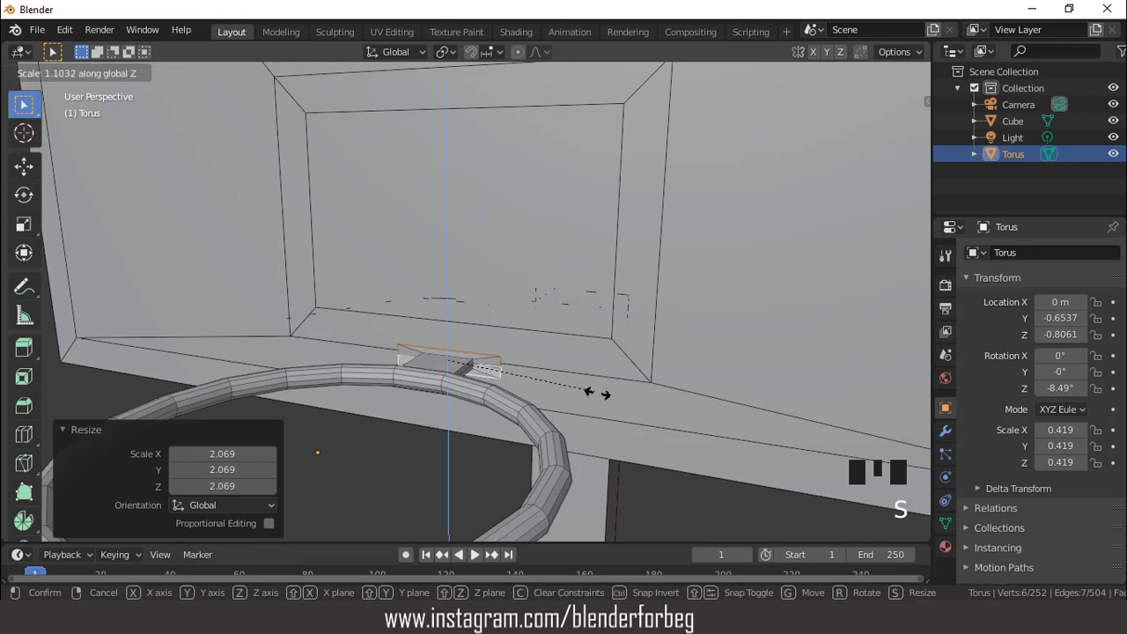
{"action": "left_click", "coordinate": [663, 418]}
{"action": "key", "text": "s"}
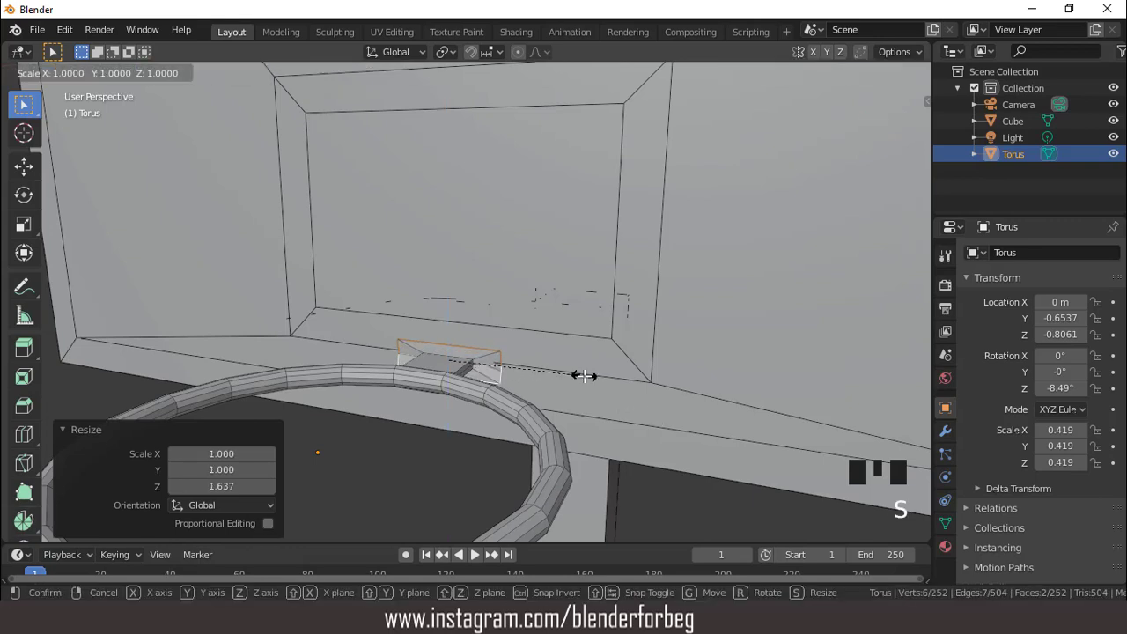
{"action": "key", "text": "y"}
{"action": "key", "text": "0"}
{"action": "left_click", "coordinate": [584, 376]}
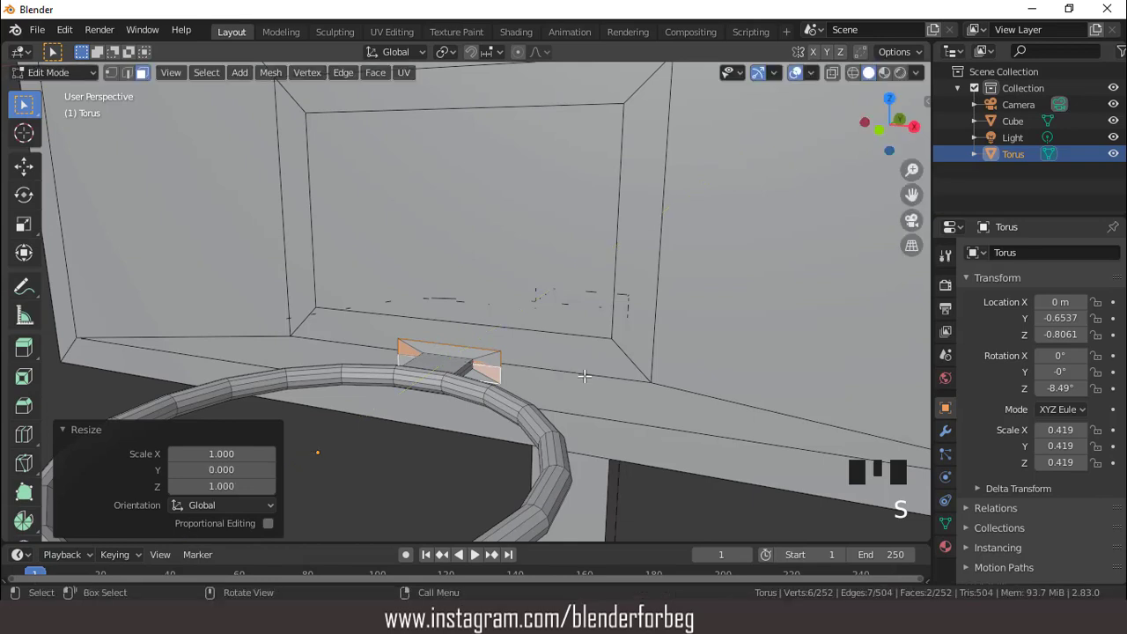
- Move the flattened end faces about 0.013 m along Y, and shift the whole torus about -0.012 m along Y
{"action": "key", "text": "g"}
{"action": "key", "text": "y"}
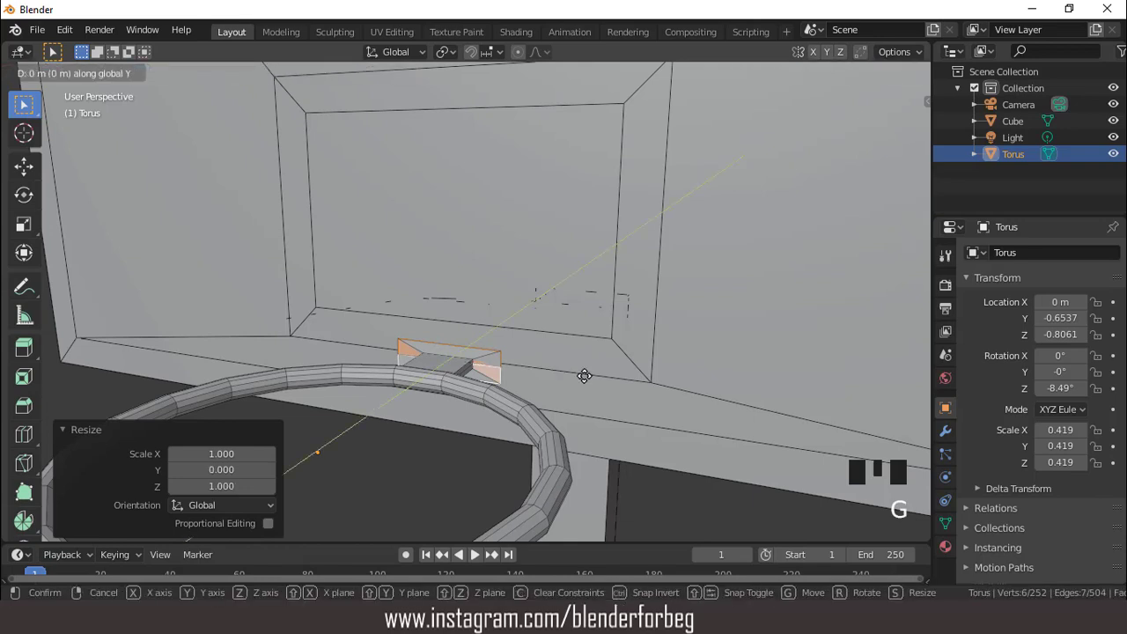
{"action": "left_click", "coordinate": [585, 372]}
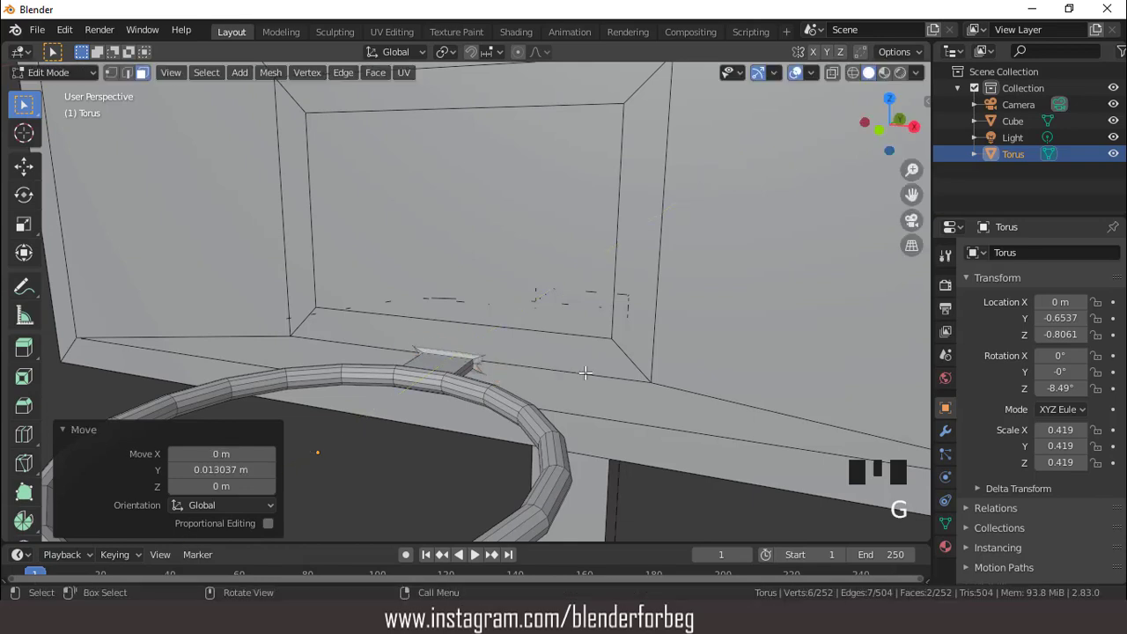
{"action": "key", "text": "Tab"}
{"action": "key", "text": "g"}
{"action": "key", "text": "y"}
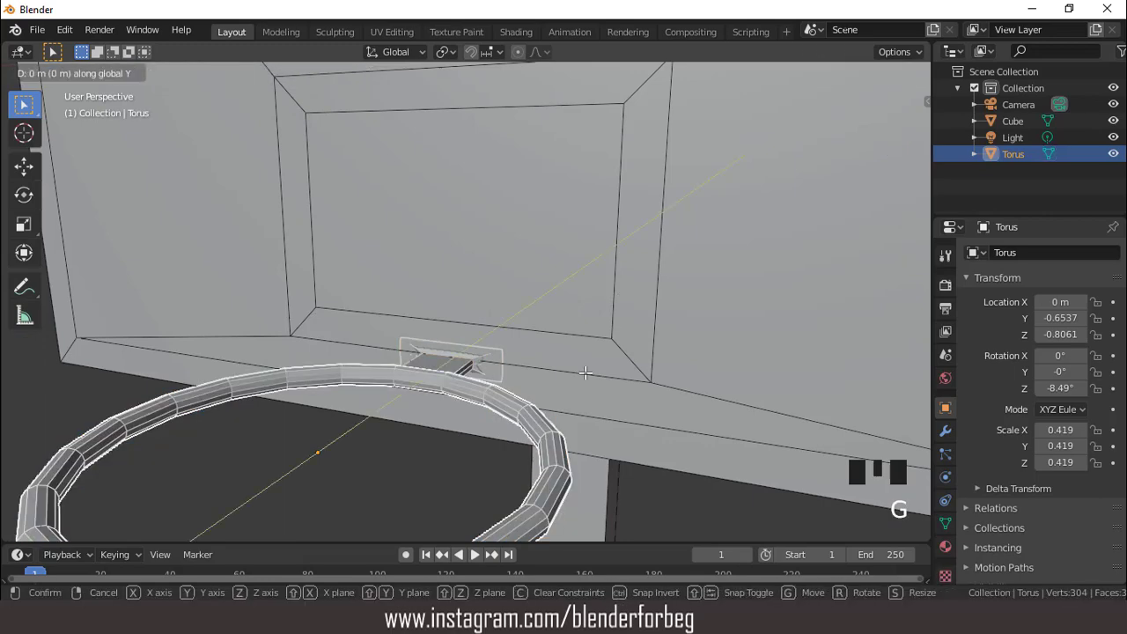
{"action": "left_click", "coordinate": [581, 374]}
- Extrude the bracket's end faces once more at the backboard and return to Object Mode
{"action": "key", "text": "Tab"}
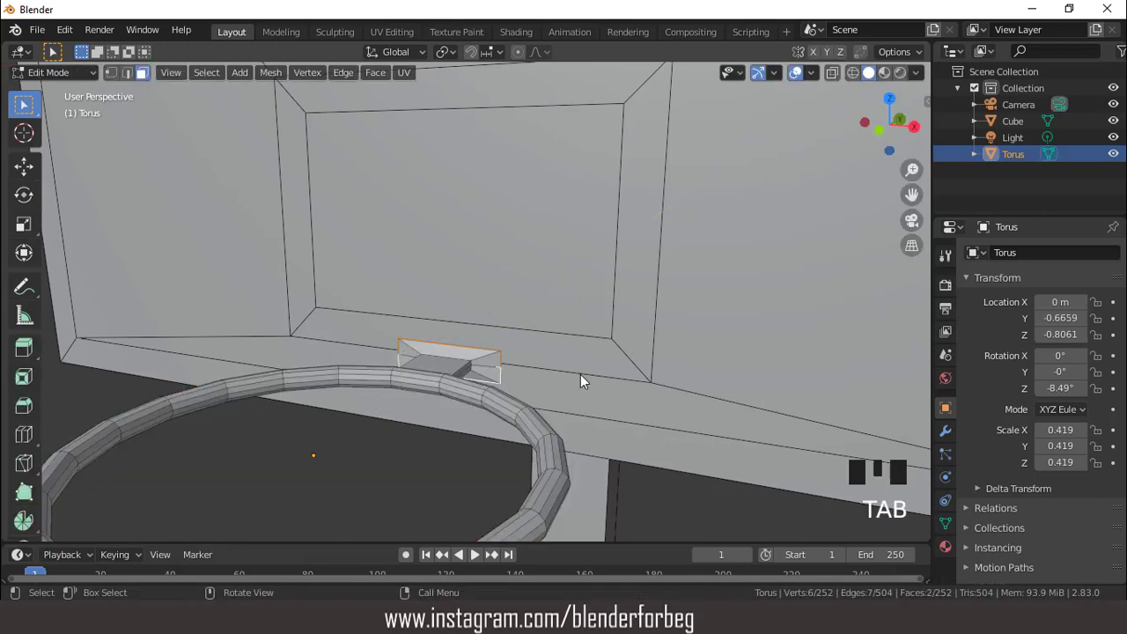
{"action": "key", "text": "e"}
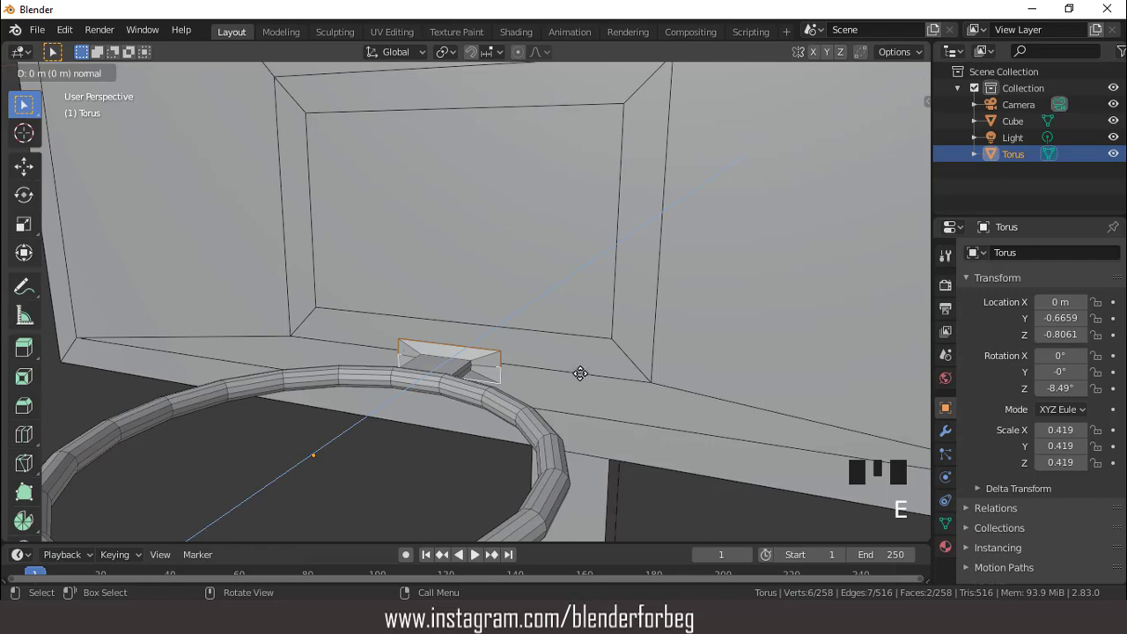
{"action": "left_click", "coordinate": [580, 373]}
{"action": "key", "text": "Tab"}
- Set the view to Bottom Orthographic around the rim and turn off the wireframe overlay
{"action": "scroll", "coordinate": [577, 372], "scroll_direction": "down", "scroll_amount": 4}
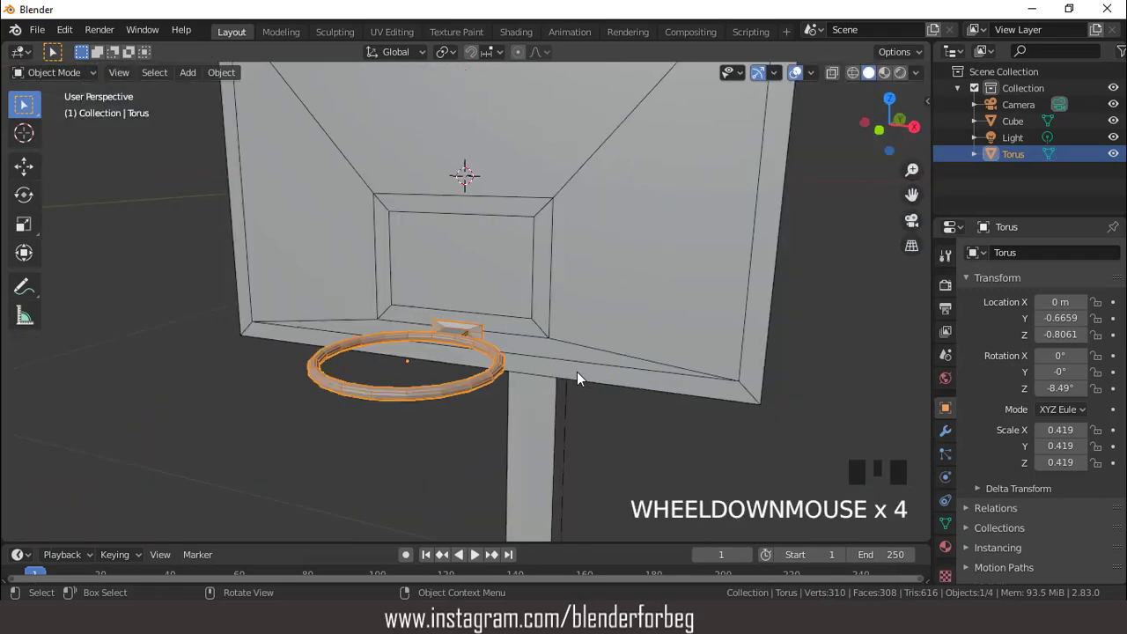
{"action": "middle_click_drag", "start_coordinate": [576, 372], "coordinate": [551, 368]}
{"action": "scroll", "coordinate": [520, 327], "scroll_direction": "up", "scroll_amount": 3}
{"action": "scroll", "coordinate": [552, 370], "scroll_direction": "down", "scroll_amount": 5}
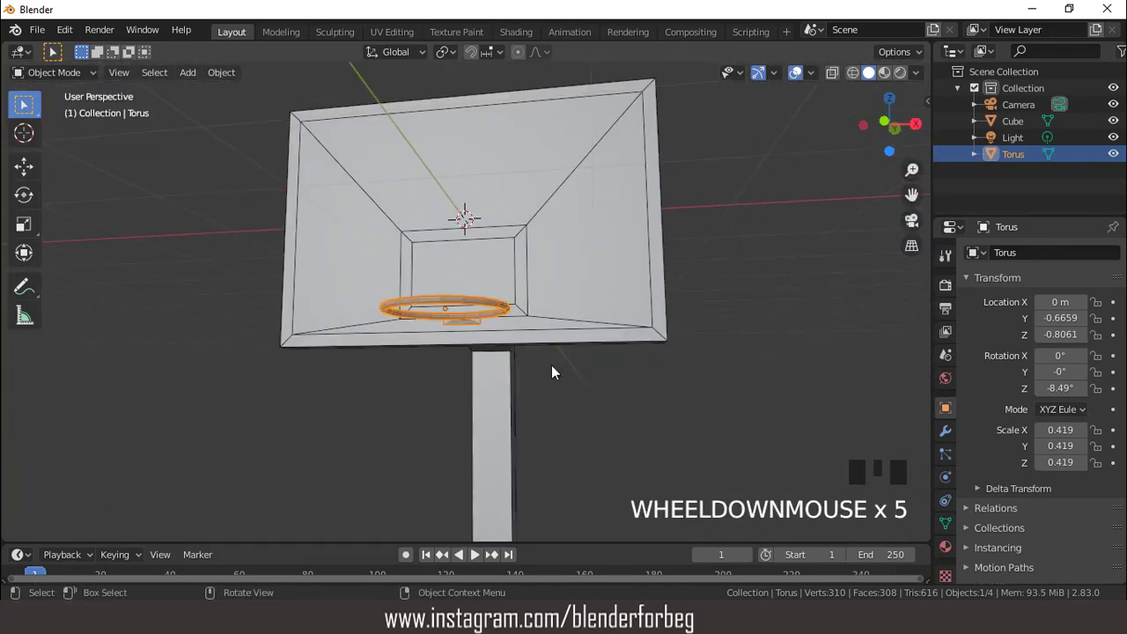
{"action": "key", "text": "ctrl+KP_7"}
{"action": "scroll", "coordinate": [563, 145], "scroll_direction": "up", "scroll_amount": 2}
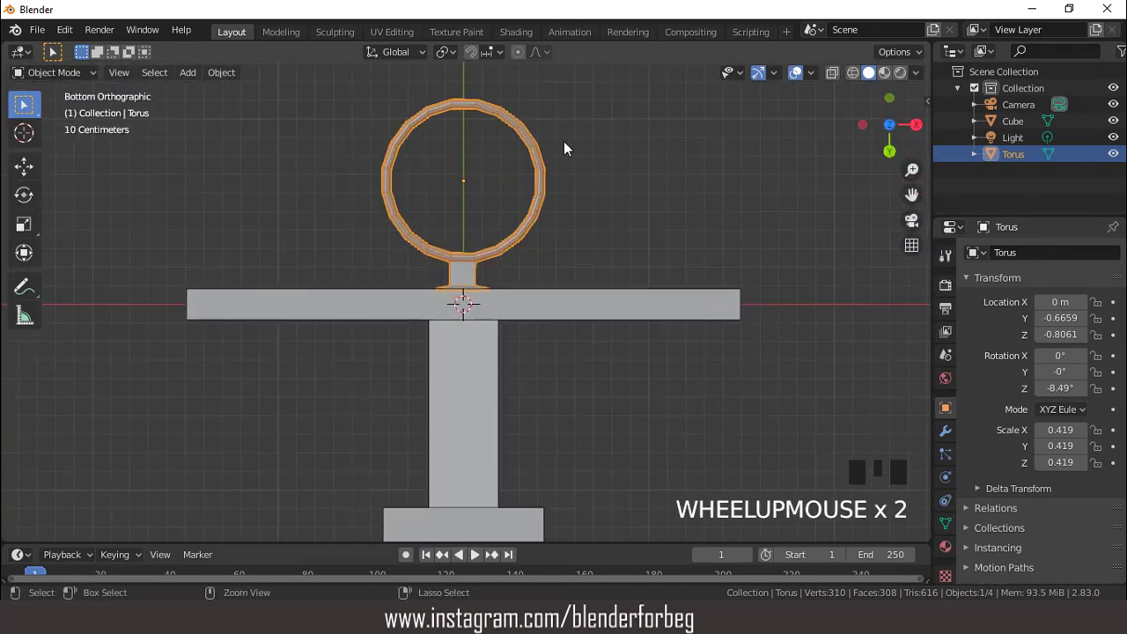
{"action": "key", "text": "ctrl+KP_8"}
{"action": "key", "text": "ctrl+KP_8"}
{"action": "key", "text": "ctrl+KP_8"}
{"action": "key", "text": "ctrl+KP_8"}
{"action": "key", "text": "ctrl+KP_8"}
{"action": "key", "text": "ctrl+KP_8"}
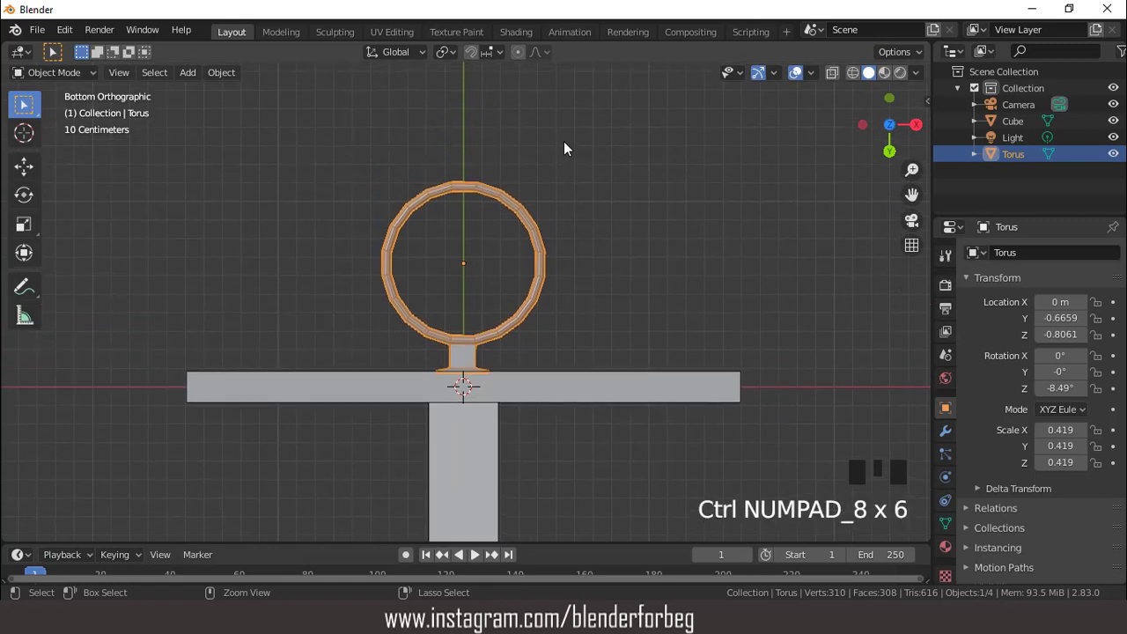
{"action": "left_click", "coordinate": [811, 72]}
{"action": "left_click", "coordinate": [712, 351]}
{"action": "scroll", "coordinate": [537, 296], "scroll_direction": "up", "scroll_amount": 5}
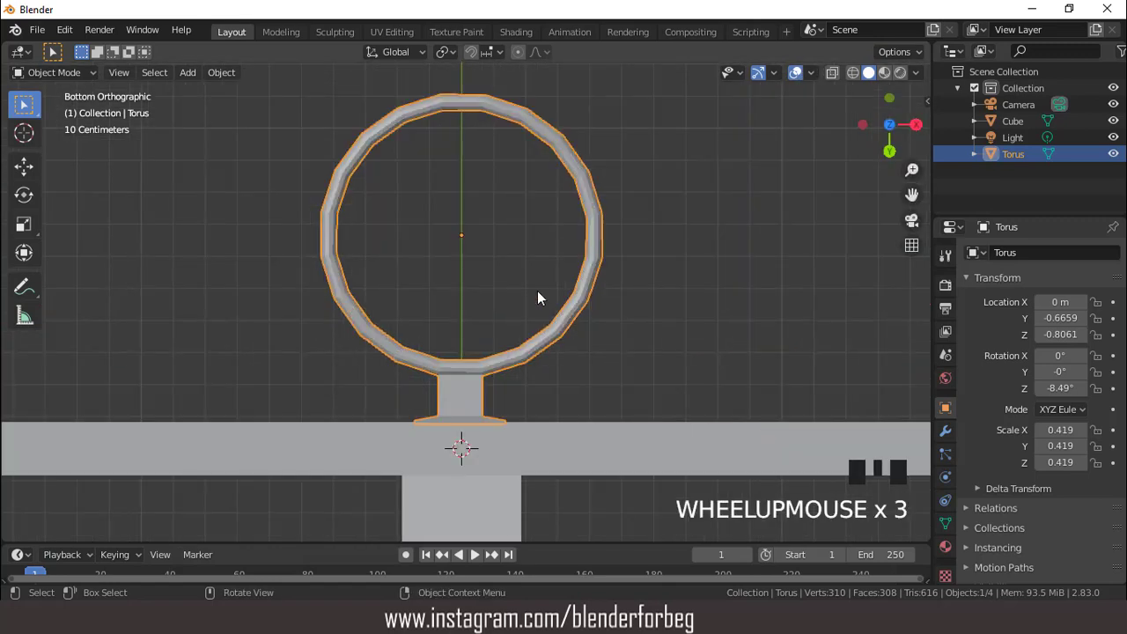
- Select the edge loop around the rim's underside, duplicate it in place and separate the copy into its own object
{"action": "key", "text": "Tab"}
{"action": "scroll", "coordinate": [556, 347], "scroll_direction": "up", "scroll_amount": 1}
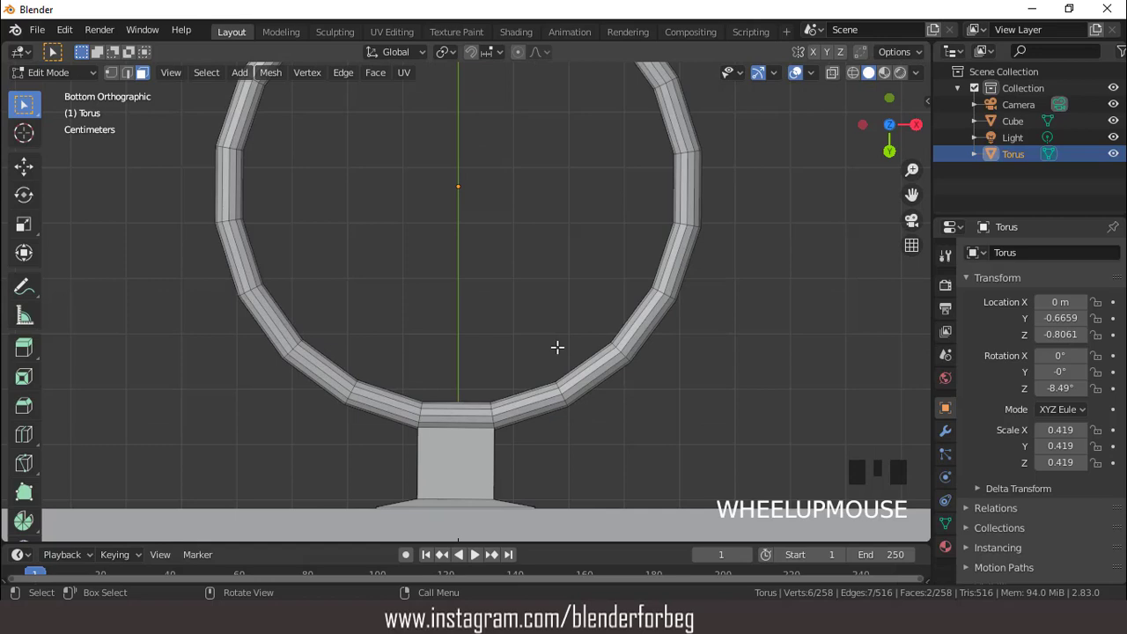
{"action": "key", "text": "2"}
{"action": "left_click", "coordinate": [545, 402], "text": "alt"}
{"action": "scroll", "coordinate": [534, 348], "scroll_direction": "down", "scroll_amount": 1}
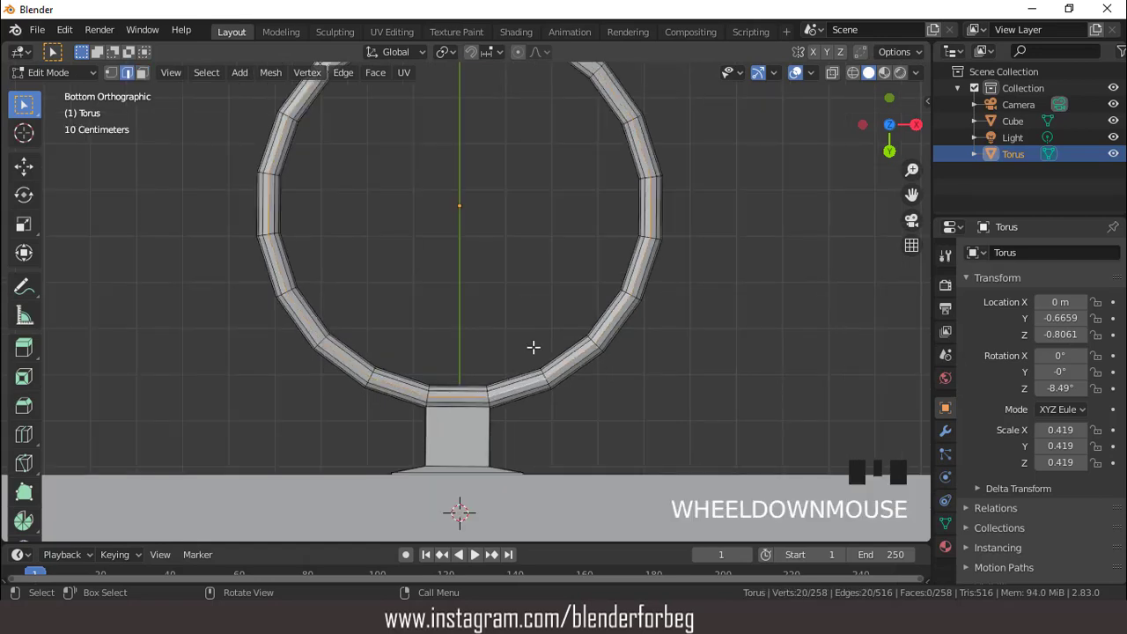
{"action": "key", "text": "shift+d"}
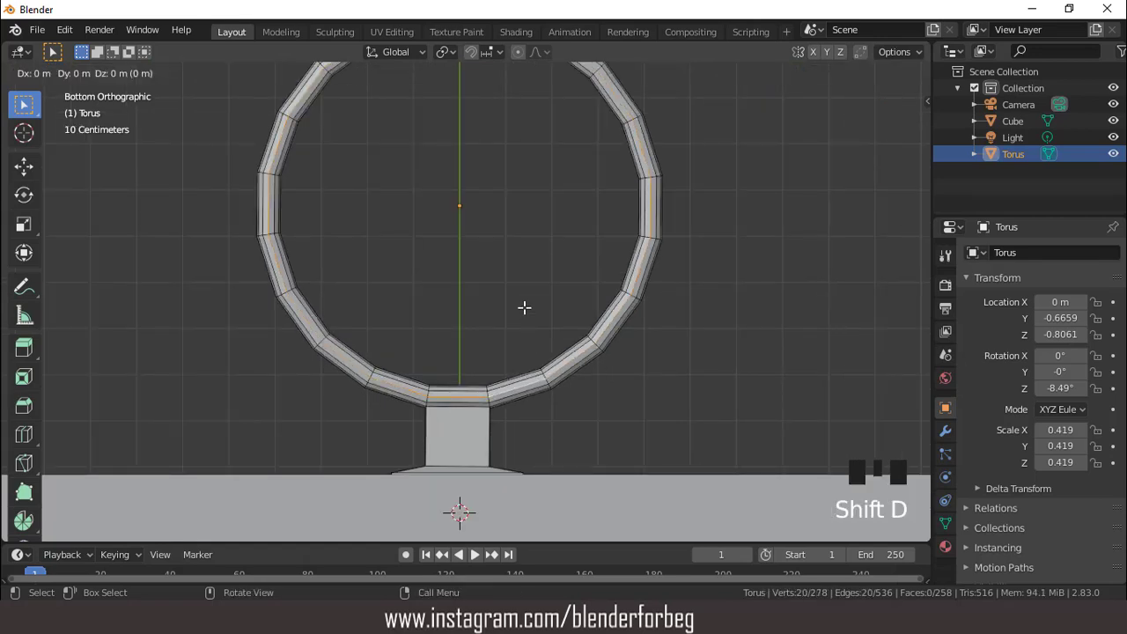
{"action": "right_click", "coordinate": [524, 308]}
{"action": "key", "text": "p"}
{"action": "left_click", "coordinate": [524, 308]}
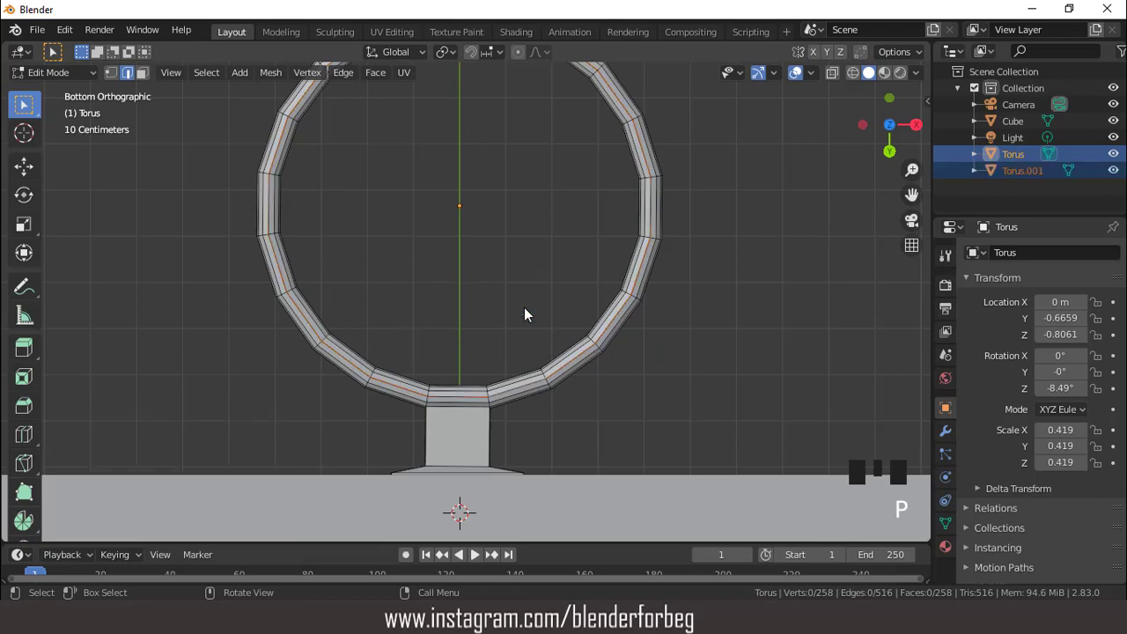
- Select the separated loop object and extrude all its edges about 0.72 m downward along Z for the net
{"action": "key", "text": "Tab"}
{"action": "scroll", "coordinate": [806, 229], "scroll_direction": "down", "scroll_amount": 3}
{"action": "left_click", "coordinate": [1013, 170]}
{"action": "scroll", "coordinate": [724, 228], "scroll_direction": "down", "scroll_amount": 2}
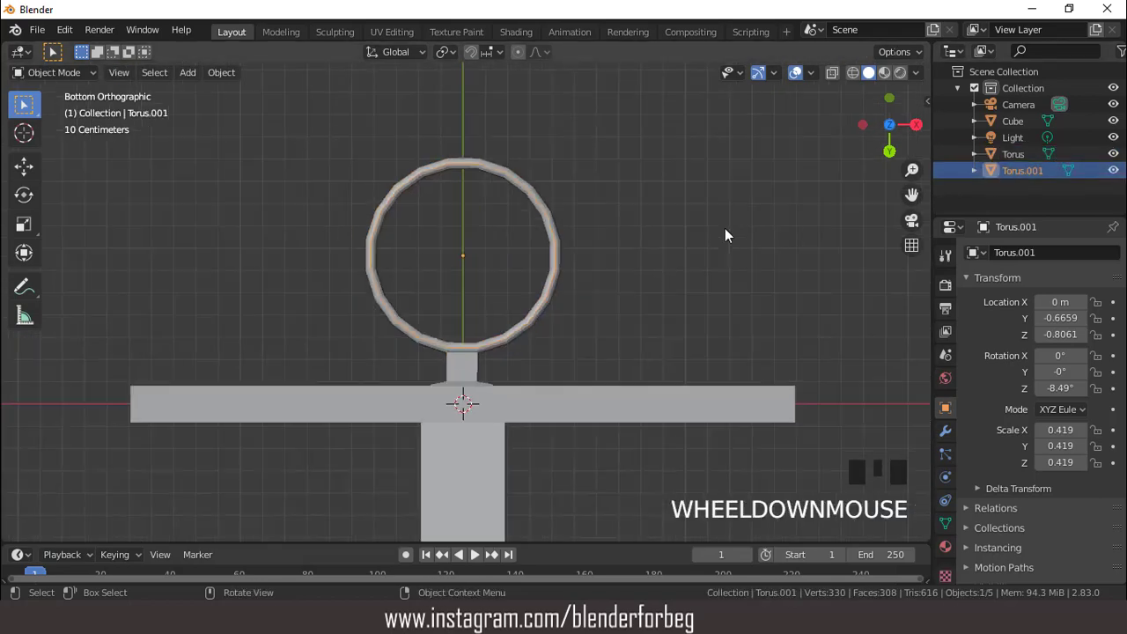
{"action": "key", "text": "KP_1"}
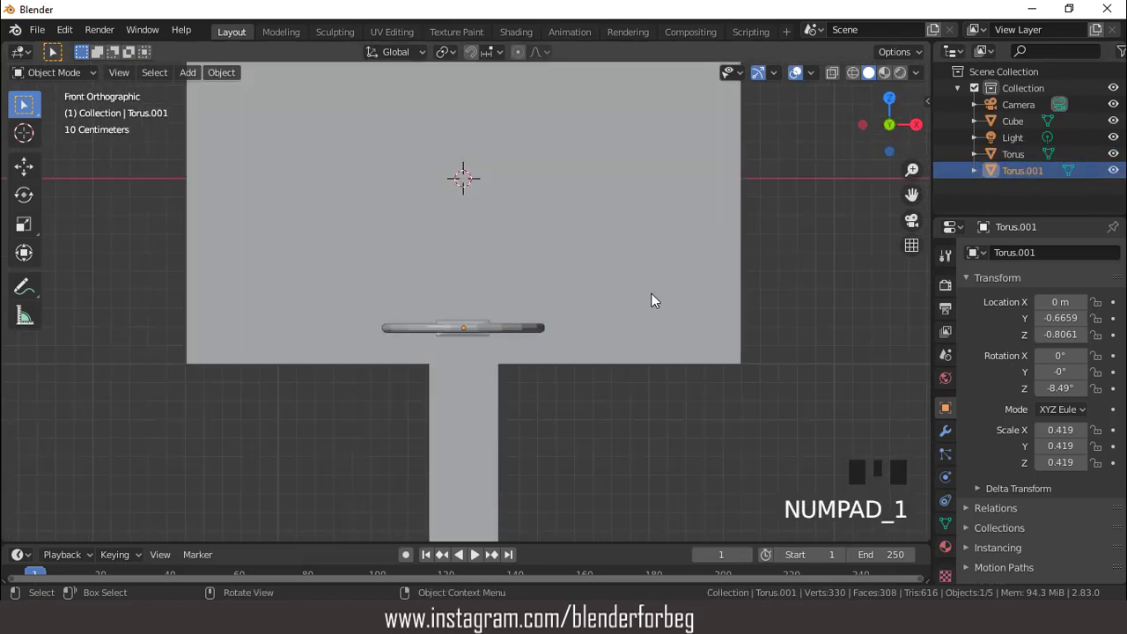
{"action": "key", "text": "Tab"}
{"action": "key", "text": "a"}
{"action": "scroll", "coordinate": [612, 296], "scroll_direction": "down", "scroll_amount": 2}
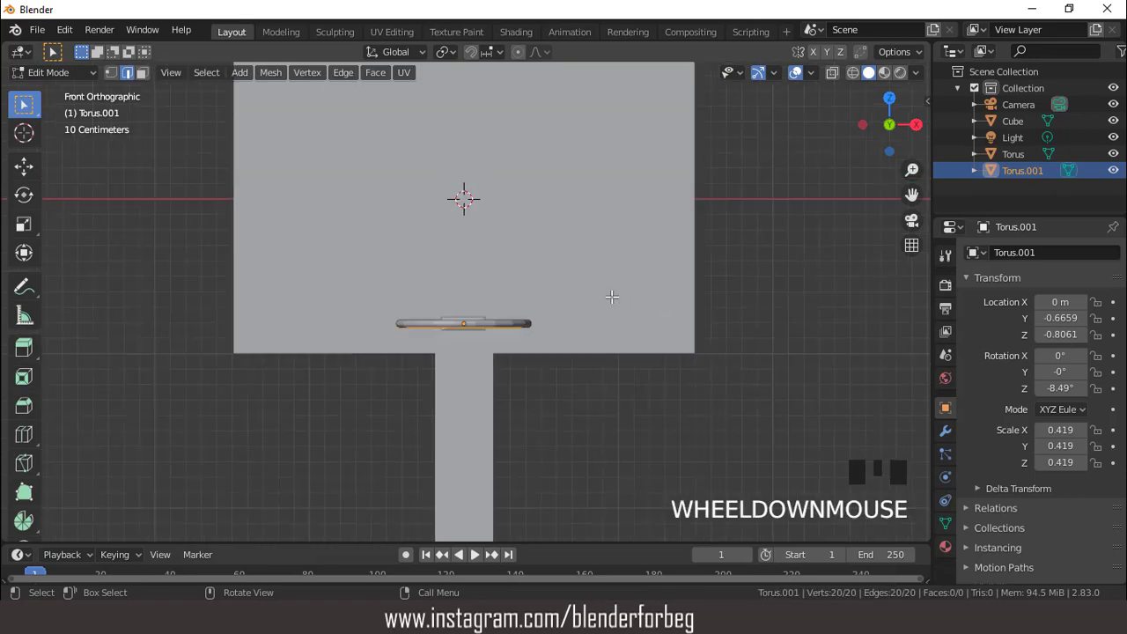
{"action": "key", "text": "e"}
{"action": "key", "text": "z"}
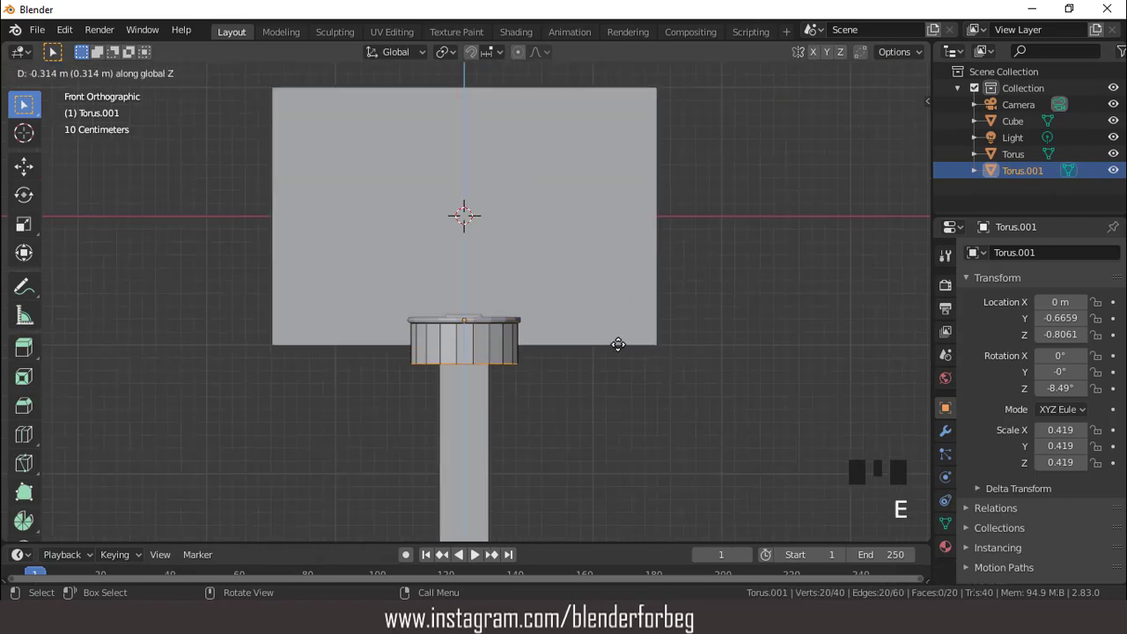
{"action": "left_click", "coordinate": [625, 388]}
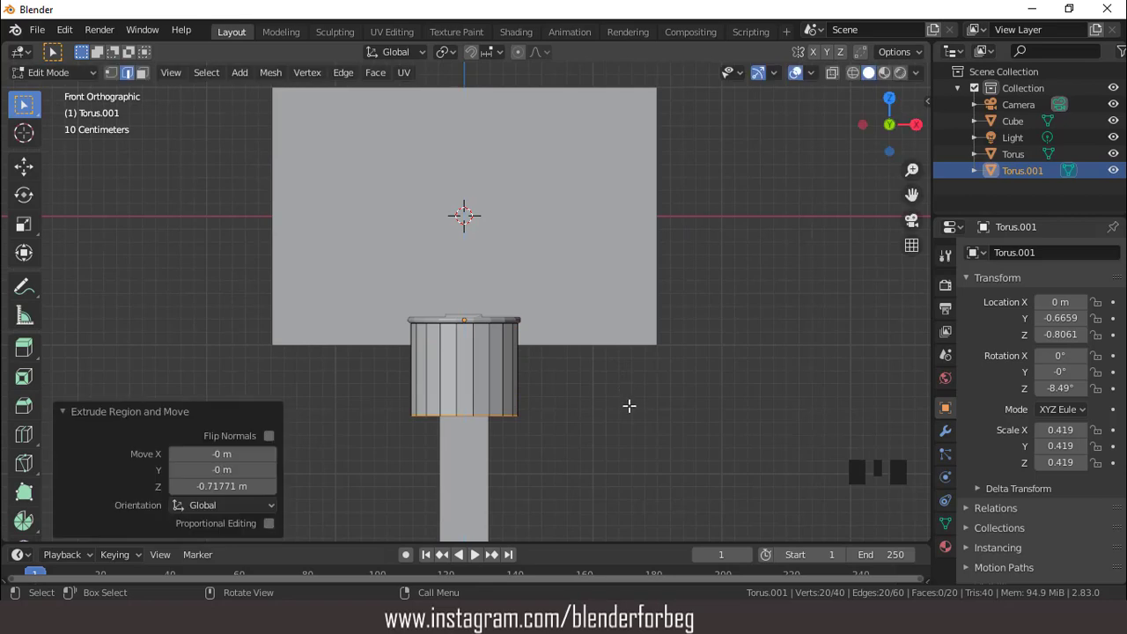
- Scale the net's lower edge loop to about 0.705 and add three evenly spaced horizontal loop cuts
{"action": "key", "text": "s"}
{"action": "left_click", "coordinate": [566, 406]}
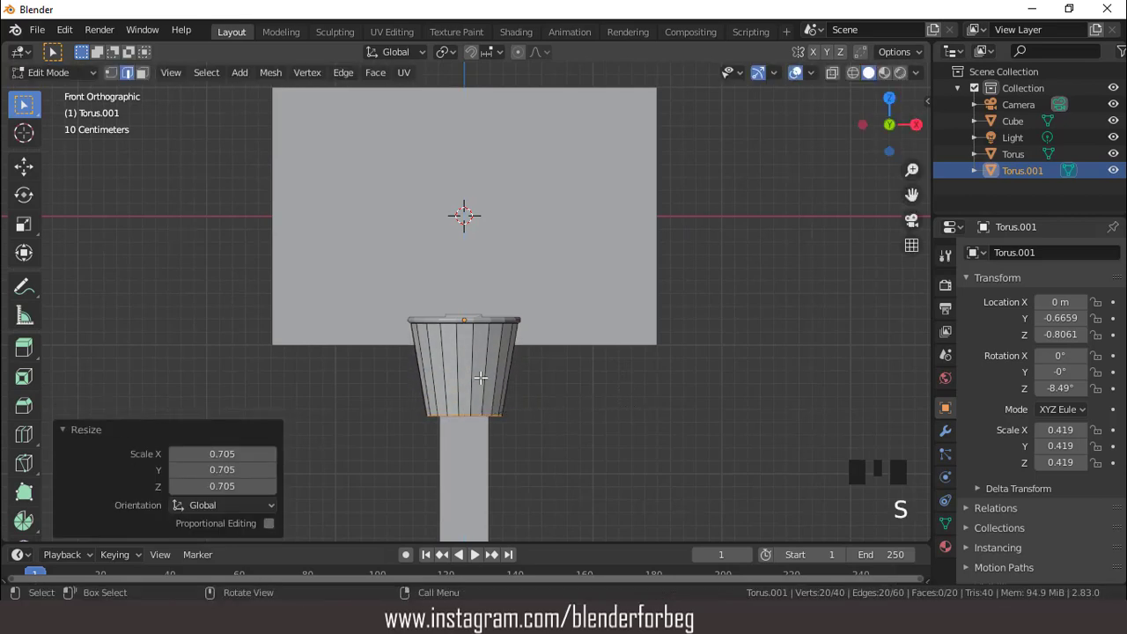
{"action": "key", "text": "ctrl+r"}
{"action": "scroll", "coordinate": [480, 377], "scroll_direction": "up", "scroll_amount": 1}
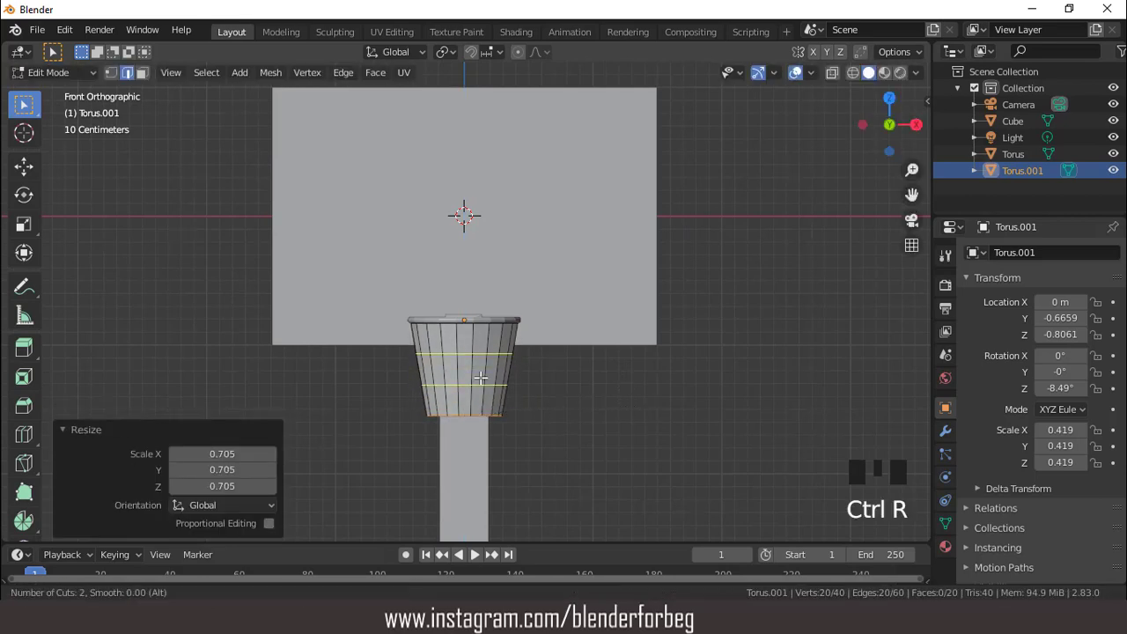
{"action": "left_click", "coordinate": [480, 377]}
{"action": "right_click", "coordinate": [480, 377]}
{"action": "scroll", "coordinate": [481, 377], "scroll_direction": "up", "scroll_amount": 2}
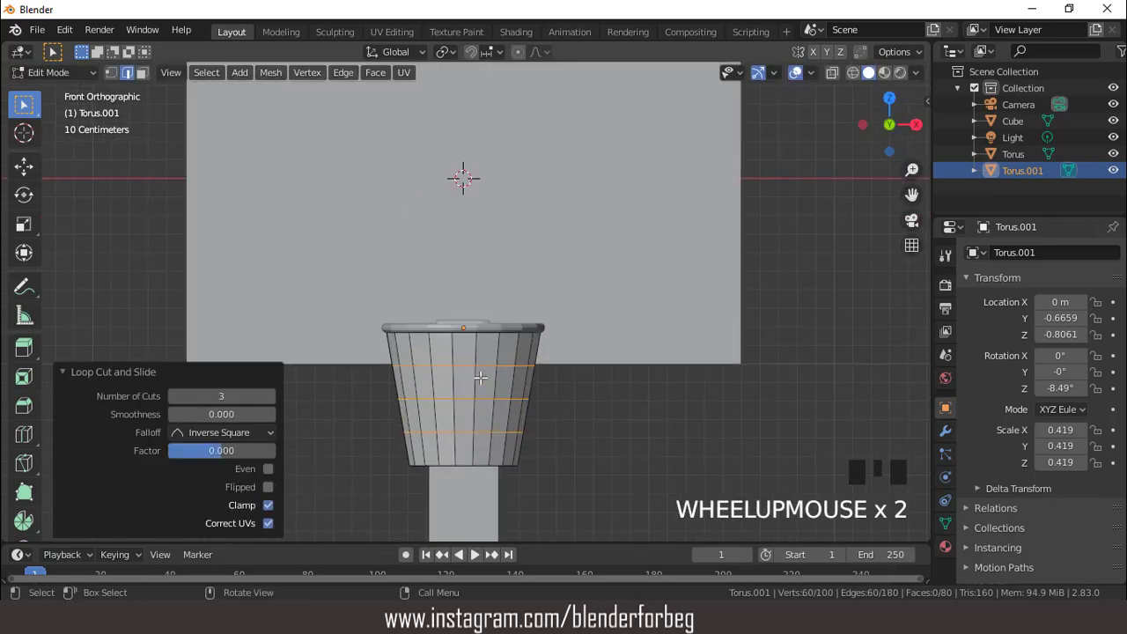
- Leave Edit Mode and apply all transforms to the net object
{"action": "key", "text": "Tab"}
{"action": "key", "text": "ctrl+a"}
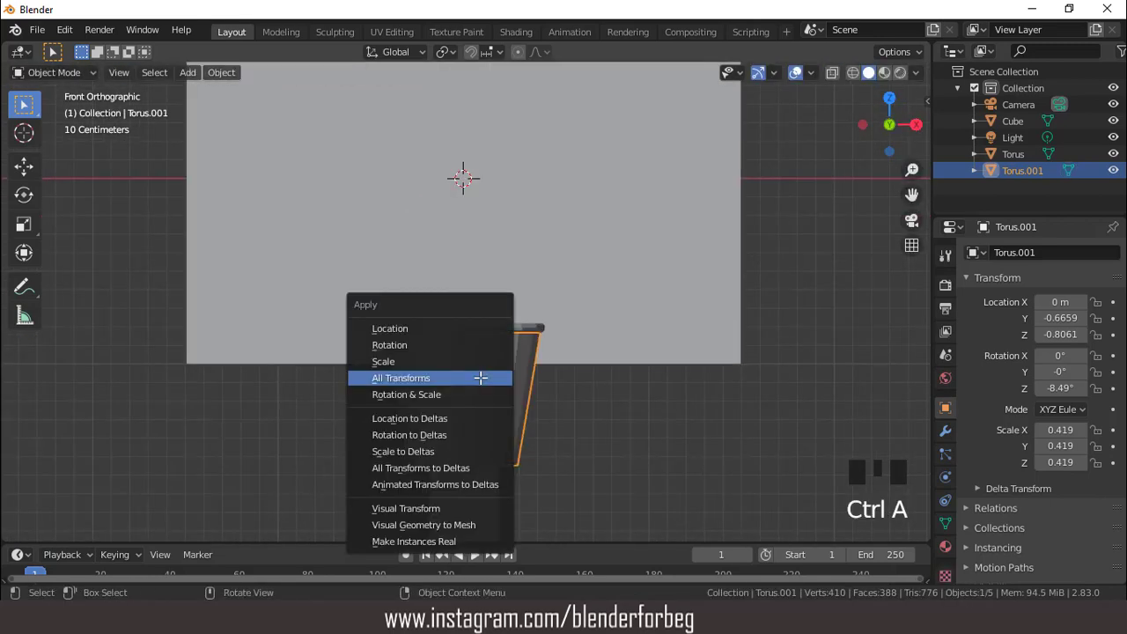
{"action": "left_click", "coordinate": [481, 377]}
{"action": "scroll", "coordinate": [481, 377], "scroll_direction": "down", "scroll_amount": 2}
{"action": "middle_click_drag", "start_coordinate": [490, 384], "coordinate": [670, 377]}
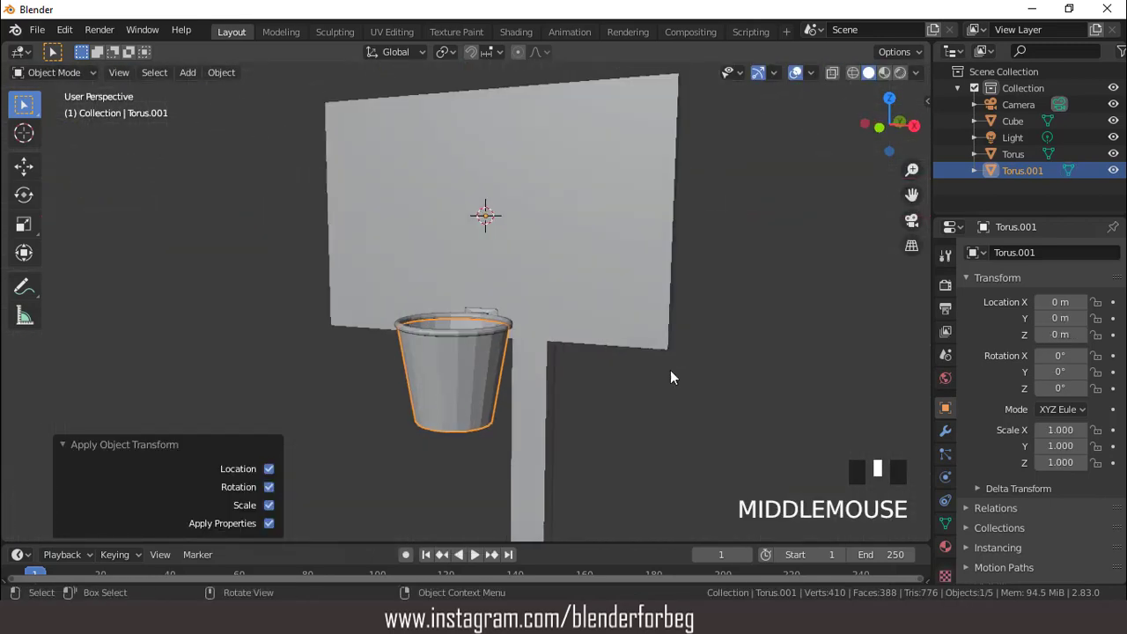
- Add a Decimate modifier to the net in Un-Subdivide mode with 1 iteration
{"action": "left_click", "coordinate": [945, 430]}
{"action": "left_click", "coordinate": [983, 251]}
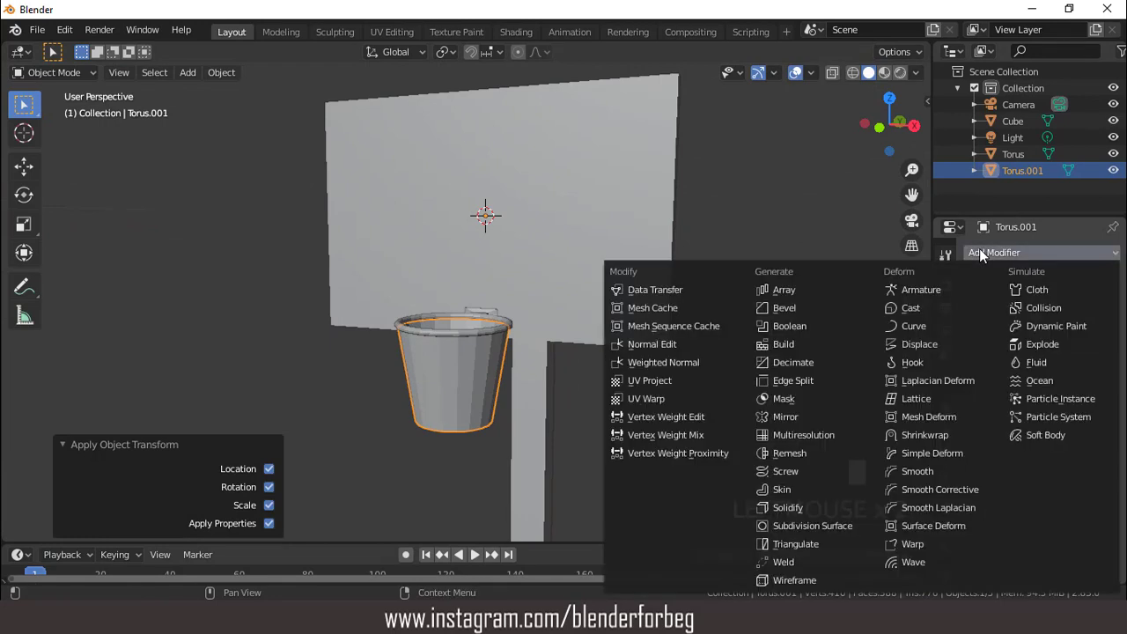
{"action": "left_click", "coordinate": [806, 364]}
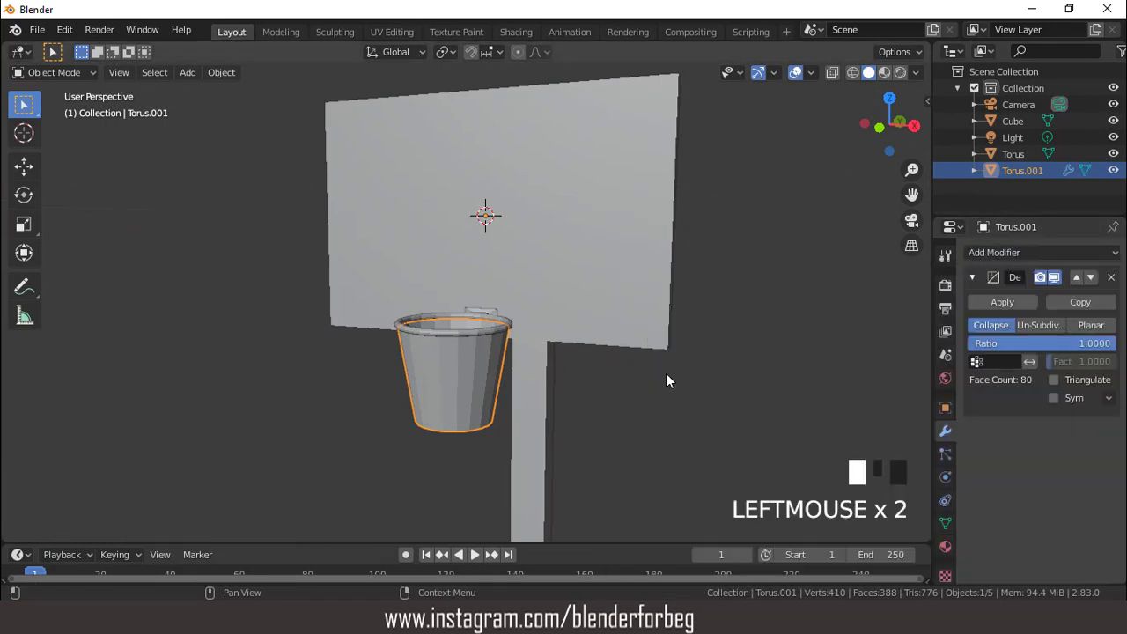
{"action": "scroll", "coordinate": [616, 368], "scroll_direction": "up", "scroll_amount": 2}
{"action": "left_click", "coordinate": [1040, 325]}
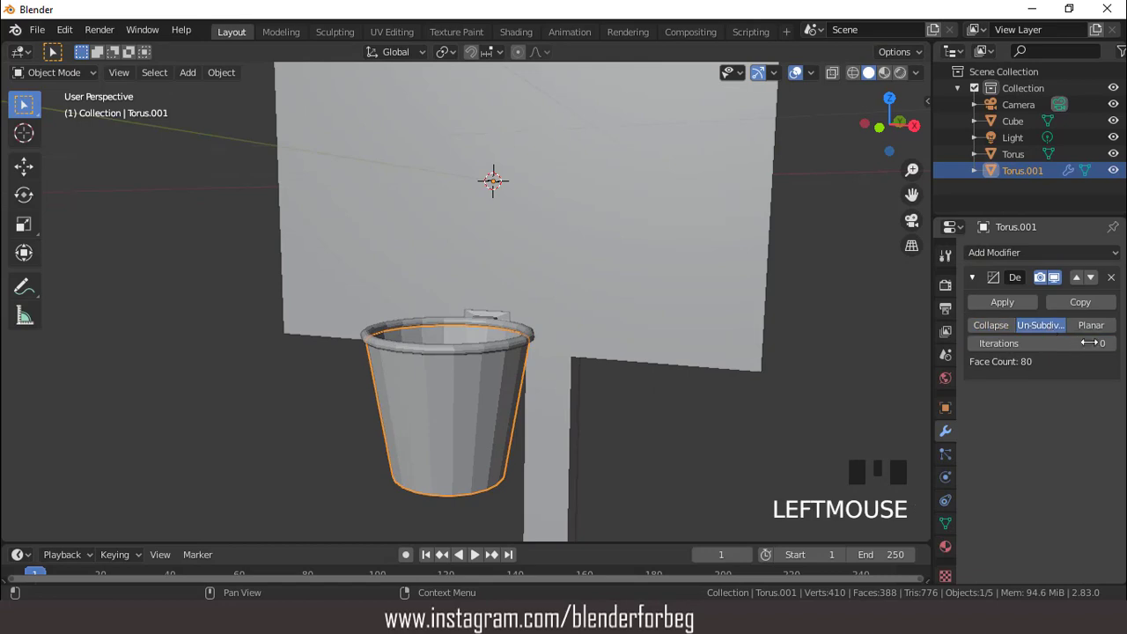
{"action": "left_click", "coordinate": [1109, 343]}
{"action": "mouse_move", "coordinate": [757, 339]}
{"action": "middle_mouse_down"}
{"action": "mouse_move", "coordinate": [736, 331]}
{"action": "mouse_move", "coordinate": [774, 325]}
{"action": "middle_mouse_up"}
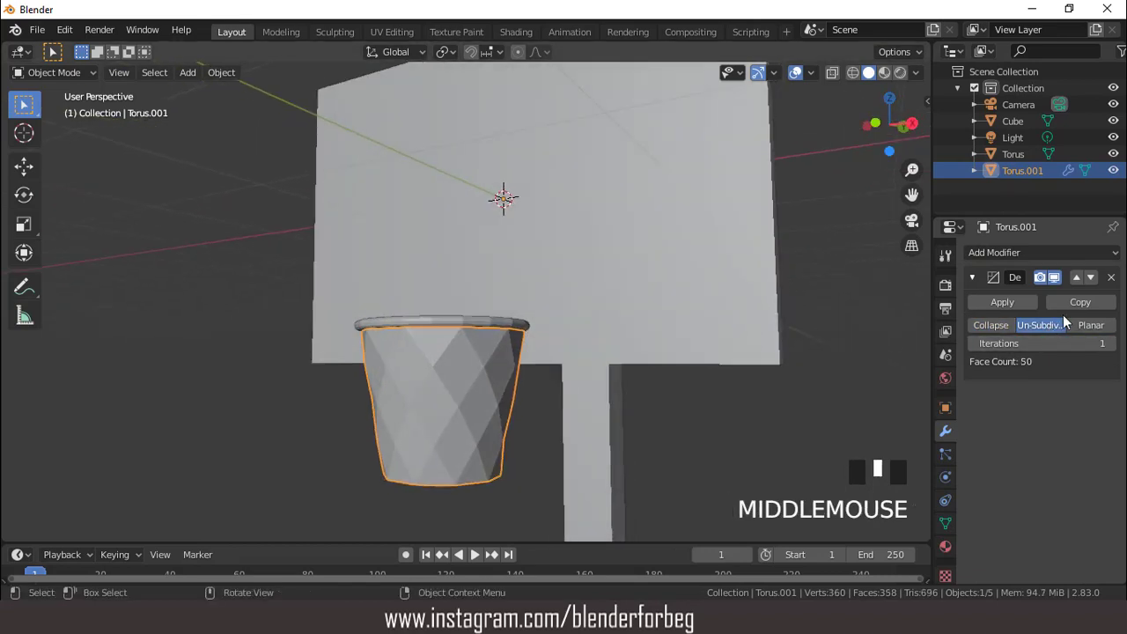
- Apply the net's Decimate modifier and isolate the net in local view in Edit Mode
{"action": "left_click", "coordinate": [1011, 302]}
{"action": "scroll", "coordinate": [640, 352], "scroll_direction": "up", "scroll_amount": 2}
{"action": "key", "text": "Tab"}
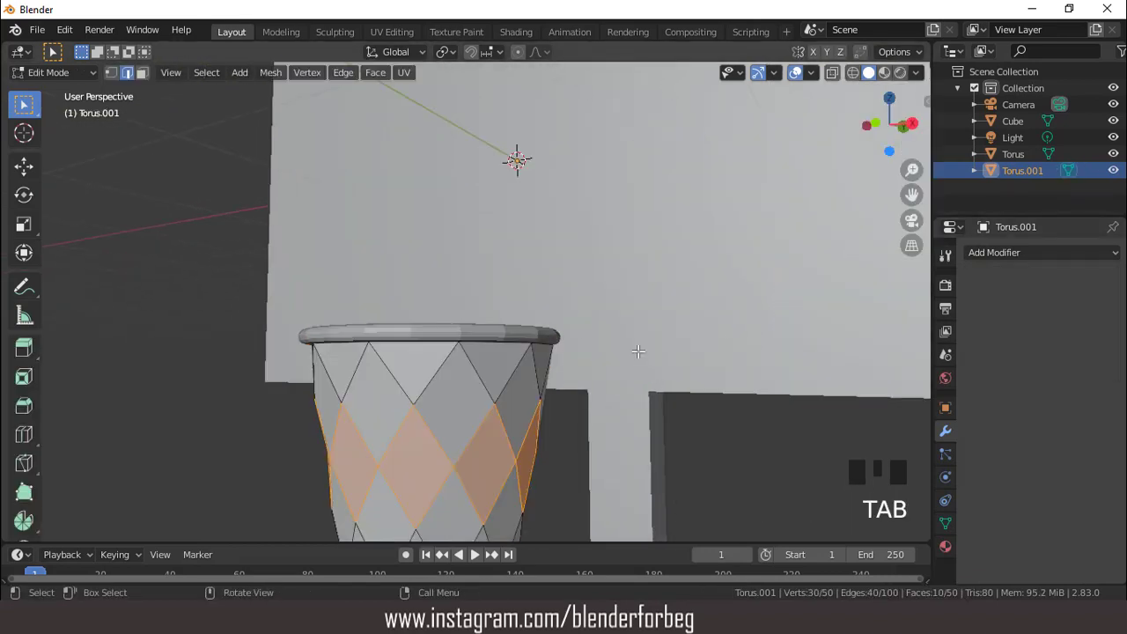
{"action": "scroll", "coordinate": [554, 342], "scroll_direction": "down", "scroll_amount": 2}
{"action": "middle_click_drag", "start_coordinate": [554, 341], "coordinate": [578, 351]}
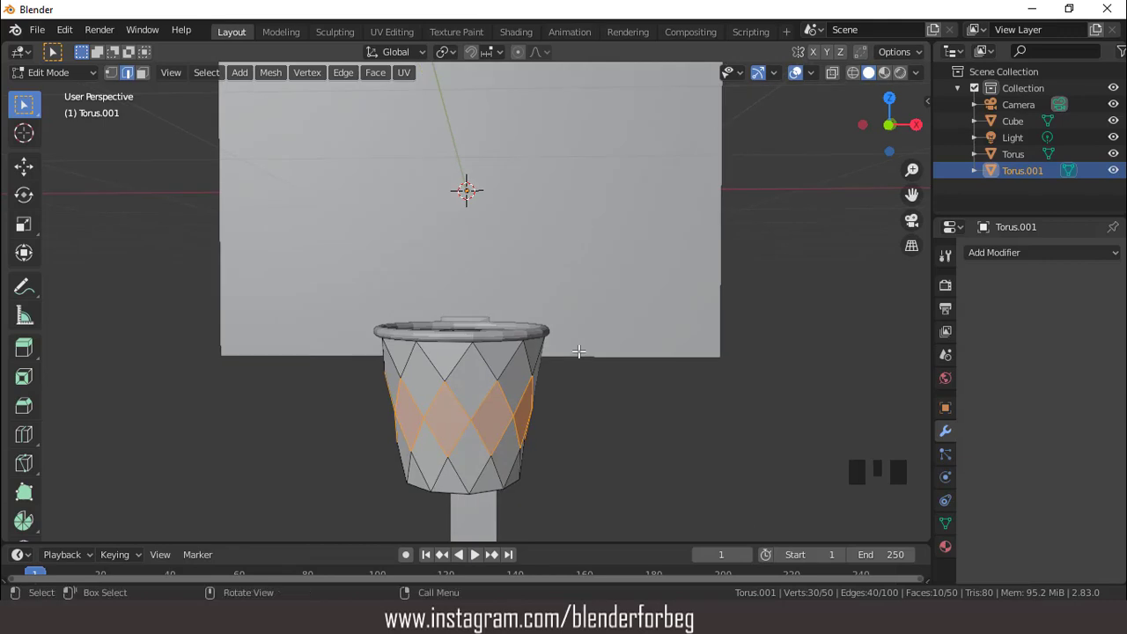
{"action": "key", "text": "KP_Divide"}
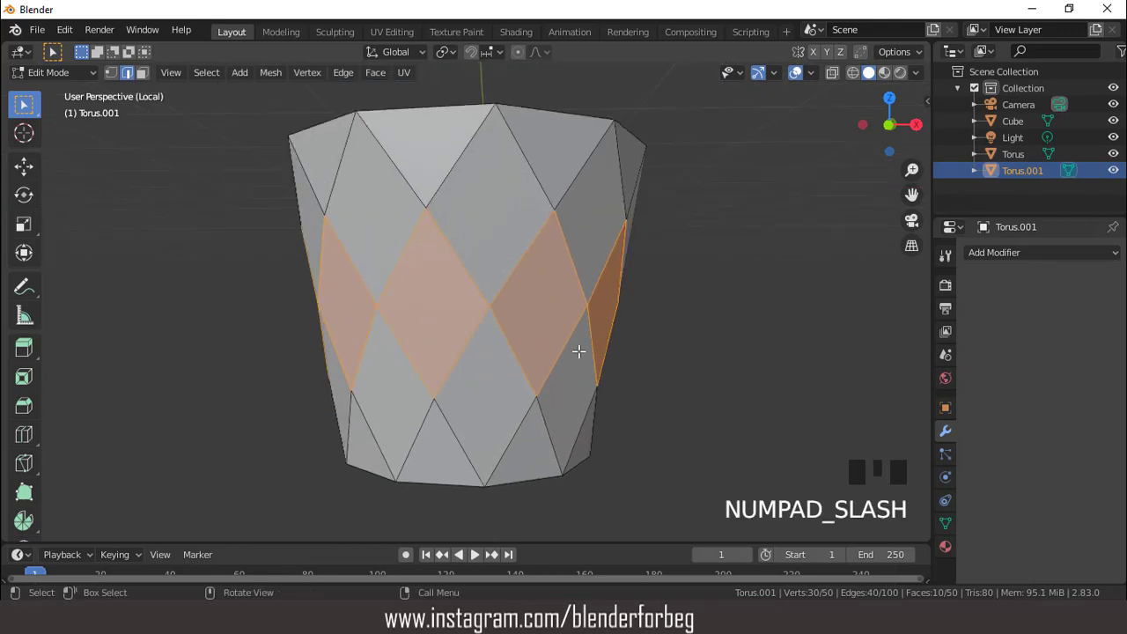
- Select all the net's faces in face mode and inset them individually with a thickness of about 0.0116 m
{"action": "key", "text": "a"}
{"action": "scroll", "coordinate": [572, 328], "scroll_direction": "down", "scroll_amount": 3}
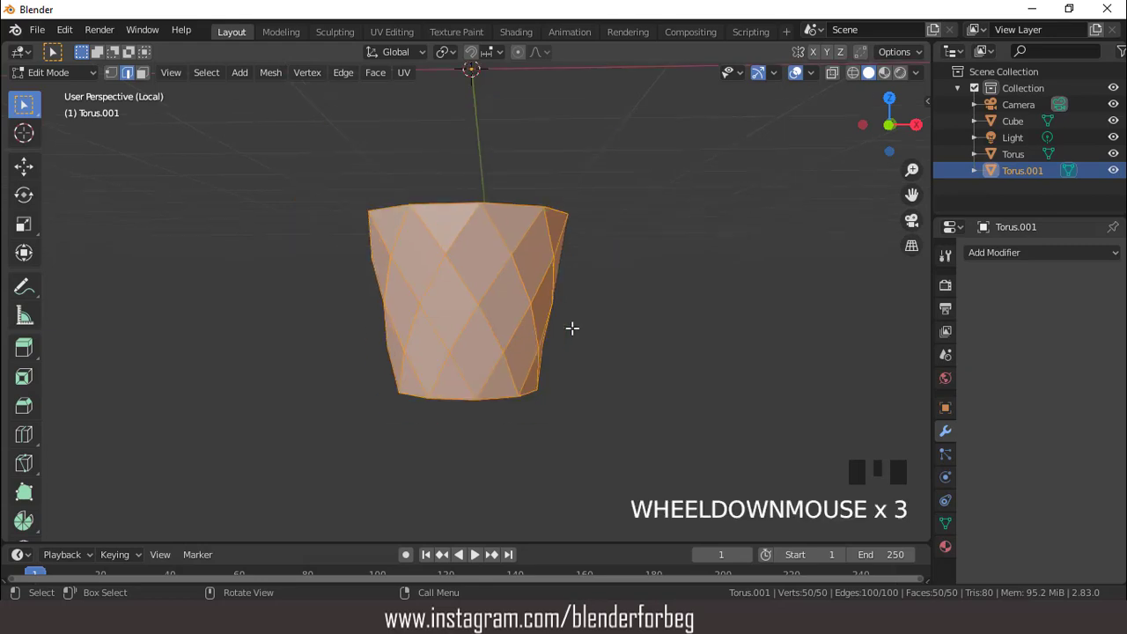
{"action": "key", "text": "3"}
{"action": "middle_click_drag", "start_coordinate": [573, 327], "coordinate": [551, 329]}
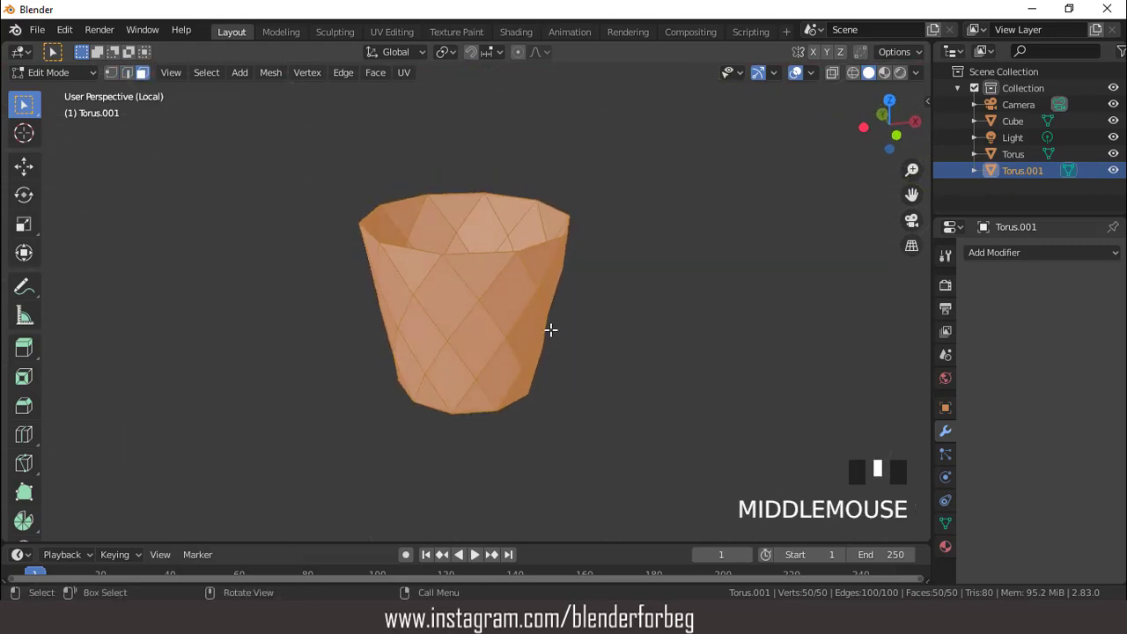
{"action": "key", "text": "KP_1"}
{"action": "scroll", "coordinate": [602, 333], "scroll_direction": "up", "scroll_amount": 2}
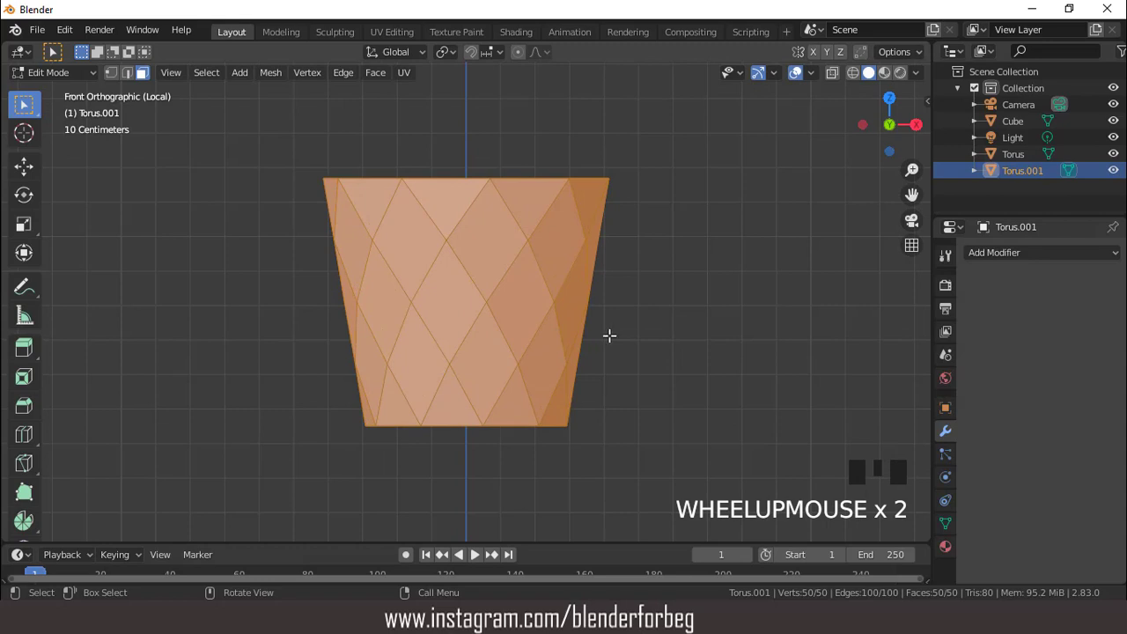
{"action": "key", "text": "i"}
{"action": "left_click", "coordinate": [599, 333]}
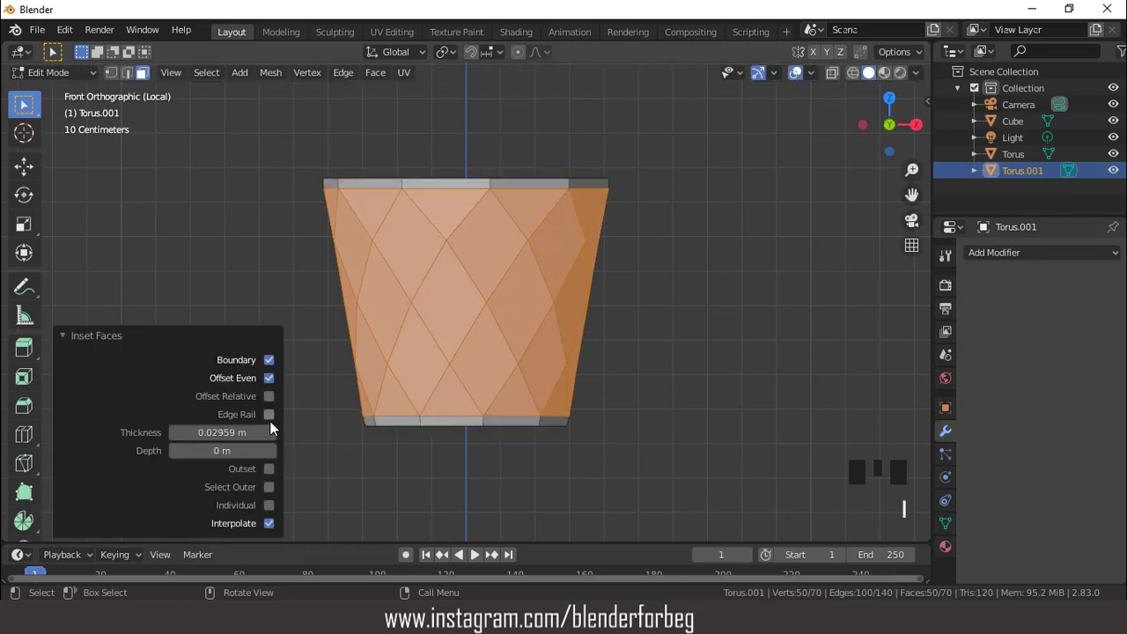
{"action": "left_click", "coordinate": [268, 505]}
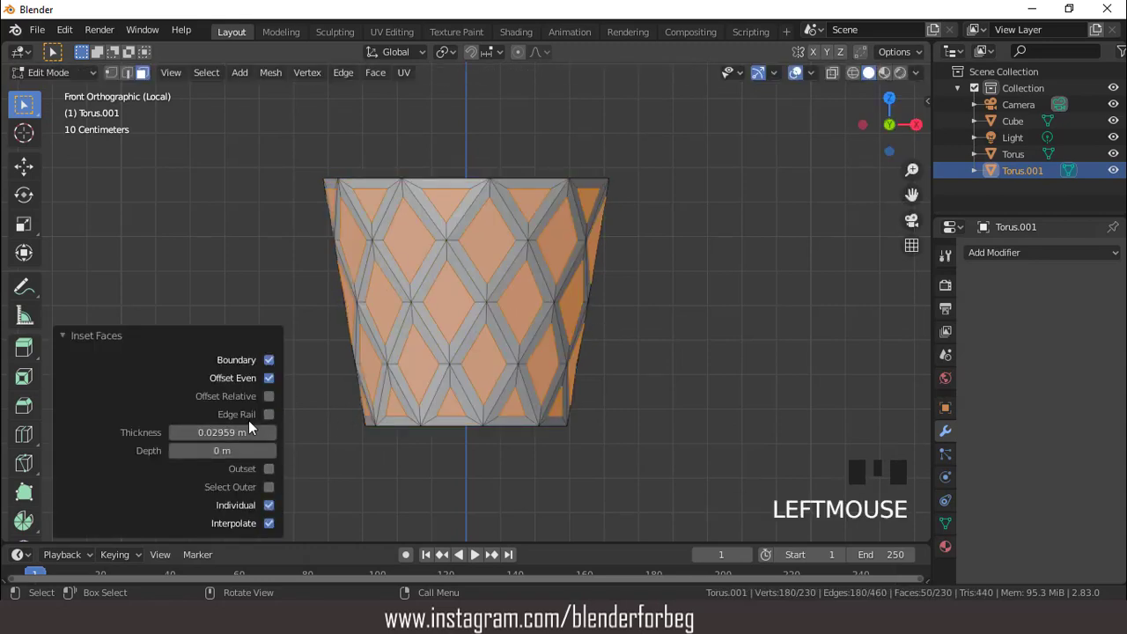
{"action": "left_click_drag", "start_coordinate": [222, 432], "coordinate": [218, 432]}
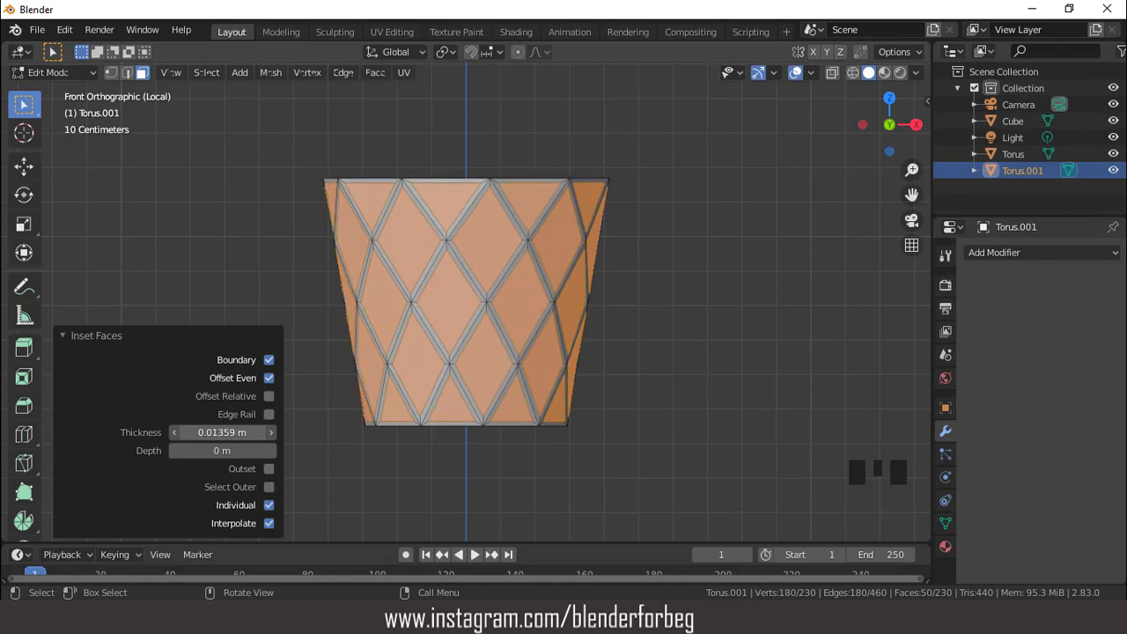
{"action": "scroll", "coordinate": [423, 314], "scroll_direction": "down", "scroll_amount": 2}
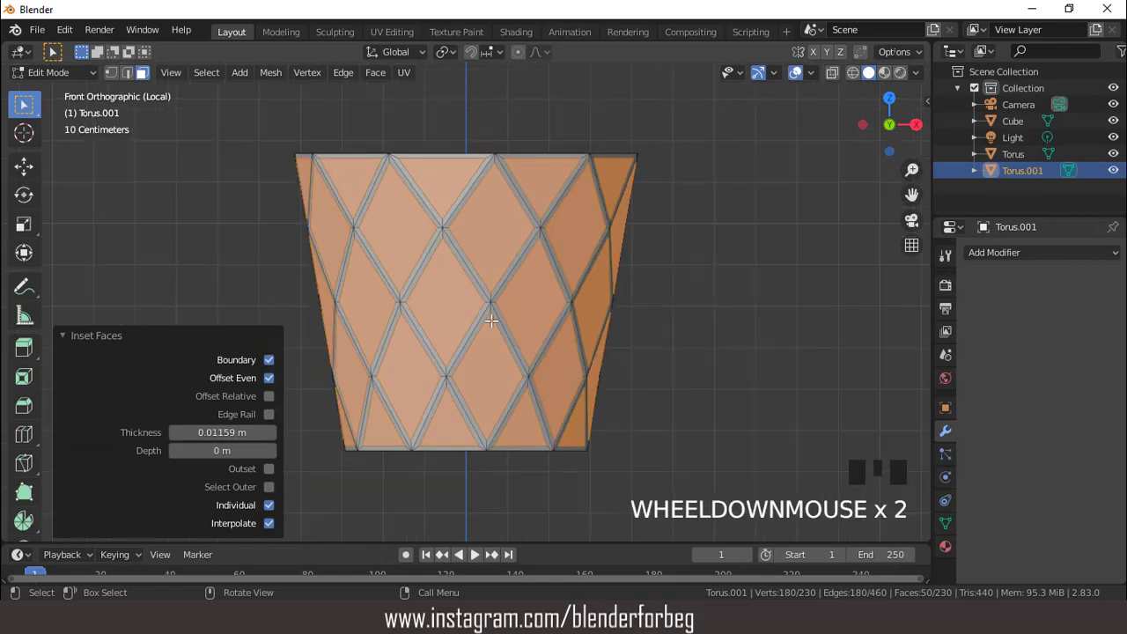
- Delete the inset inner faces so that only the net's diamond-patterned strands remain
{"action": "middle_click_drag", "start_coordinate": [475, 300], "coordinate": [528, 299]}
{"action": "key", "text": "x"}
{"action": "left_click", "coordinate": [507, 281]}
{"action": "scroll", "coordinate": [506, 285], "scroll_direction": "down", "scroll_amount": 3}
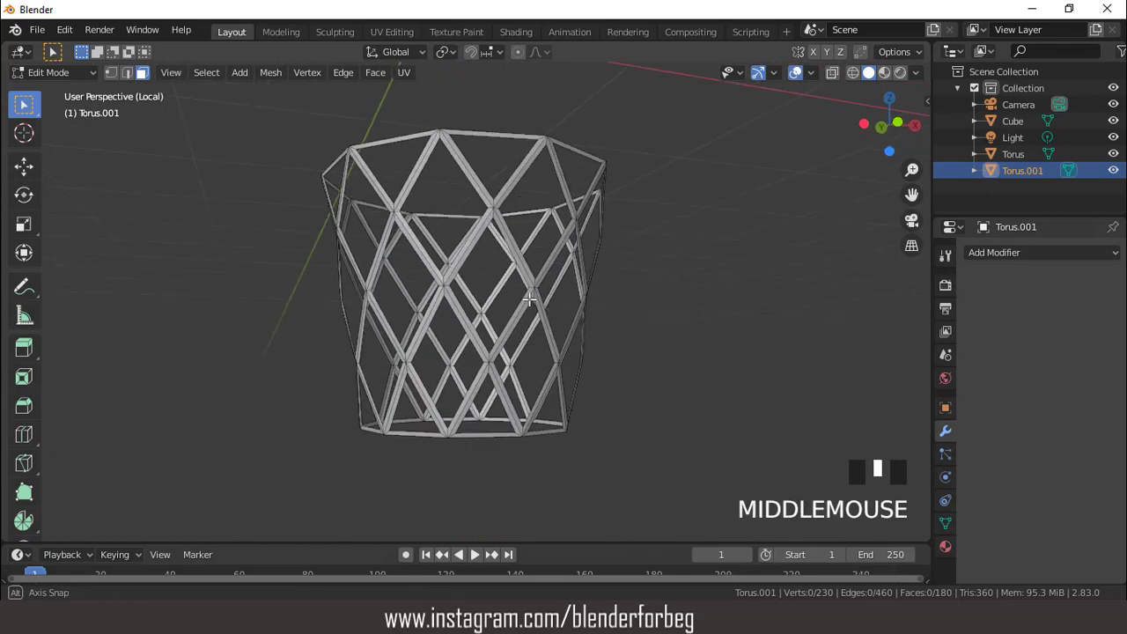
- Select the ten horizontal strip faces around the net's lower rim and delete them
{"action": "scroll", "coordinate": [497, 430], "scroll_direction": "up", "scroll_amount": 1}
{"action": "left_click", "coordinate": [480, 470]}
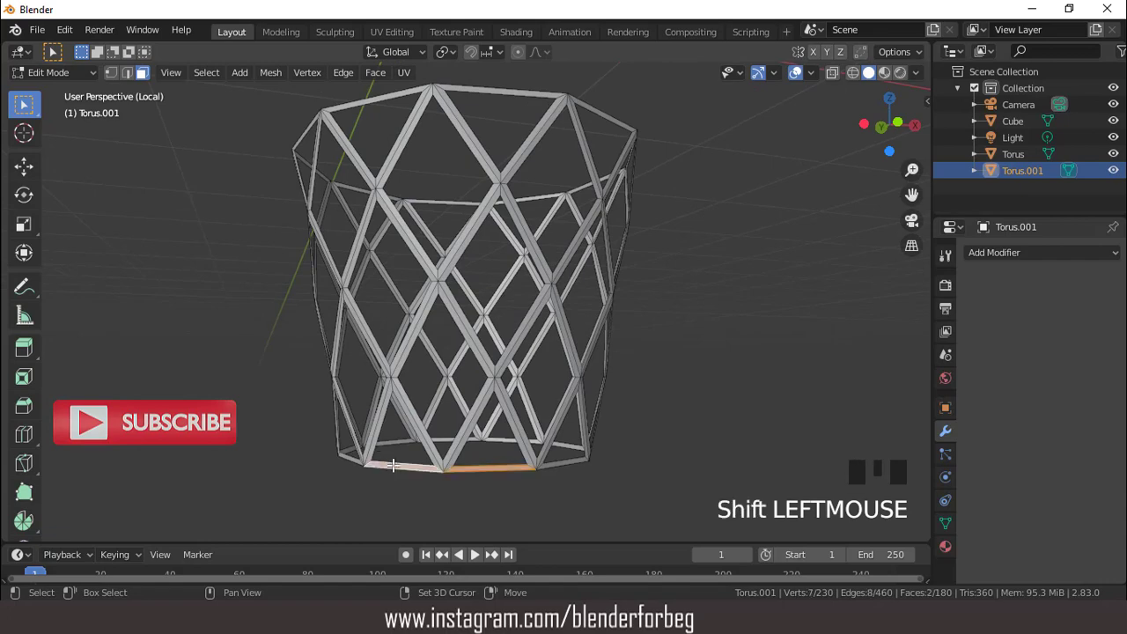
{"action": "middle_click_drag", "start_coordinate": [394, 466], "coordinate": [480, 465]}
{"action": "left_click", "coordinate": [467, 468], "text": "shift"}
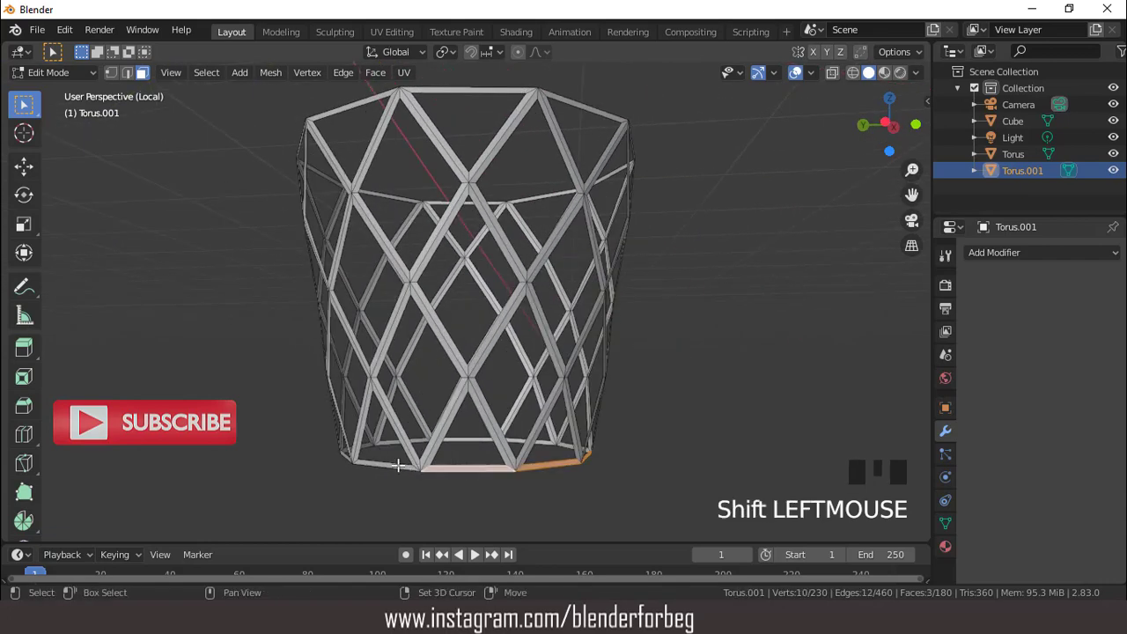
{"action": "left_click", "coordinate": [392, 466], "text": "shift"}
{"action": "middle_click_drag", "start_coordinate": [392, 466], "coordinate": [564, 447]}
{"action": "left_click", "coordinate": [491, 469], "text": "shift"}
{"action": "left_click", "coordinate": [398, 467], "text": "shift"}
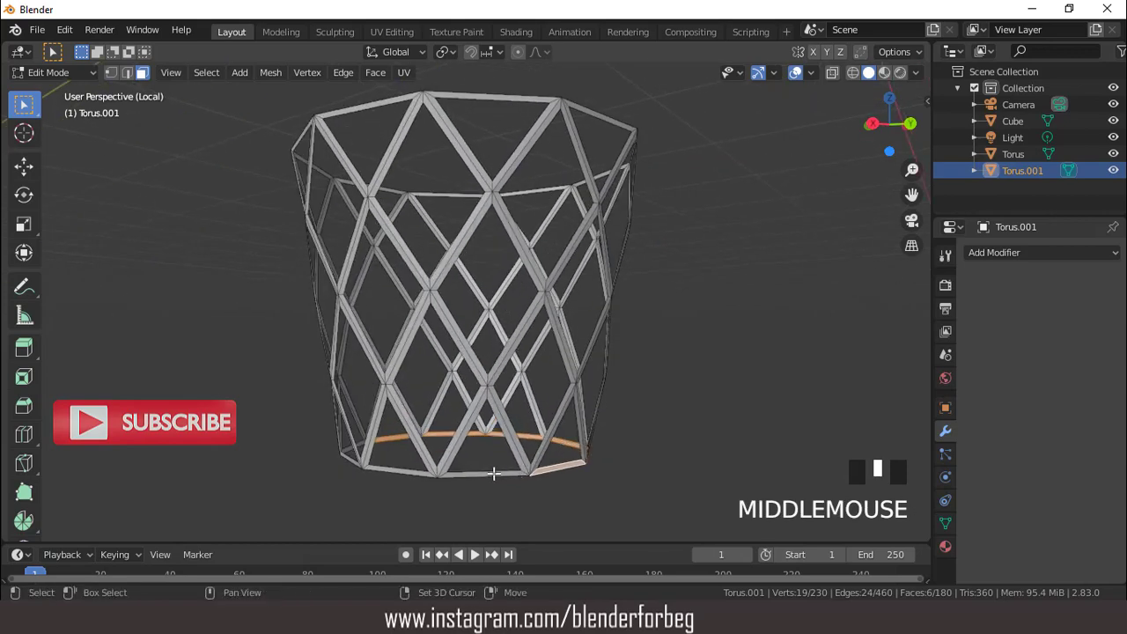
{"action": "left_click", "coordinate": [407, 472], "text": "shift"}
{"action": "middle_click_drag", "start_coordinate": [407, 472], "coordinate": [483, 468]}
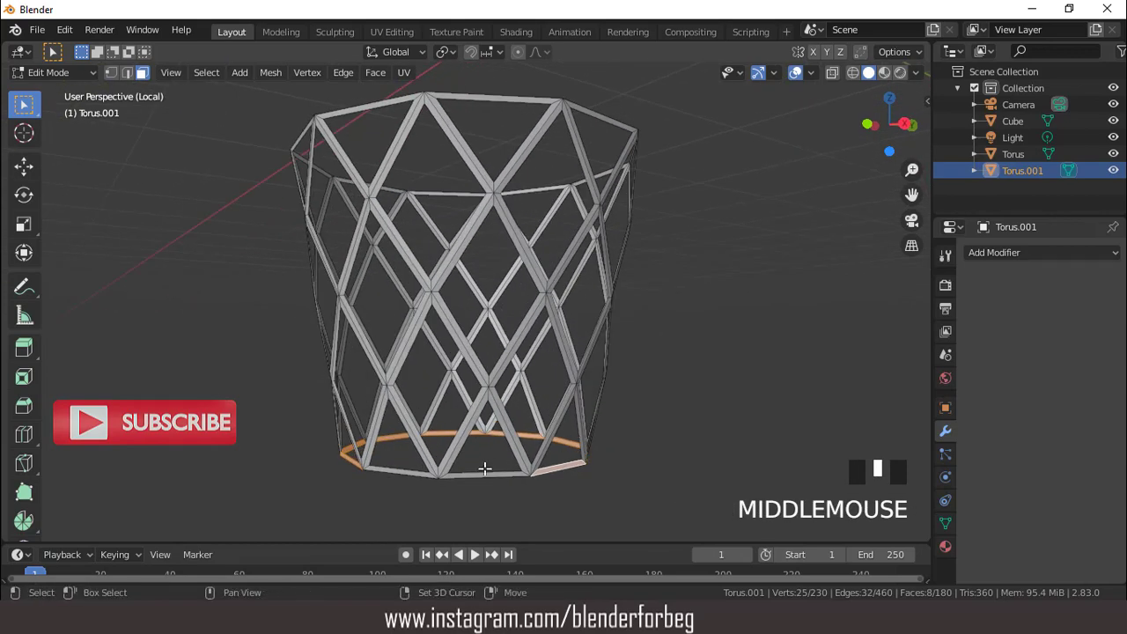
{"action": "left_click", "coordinate": [452, 474], "text": "shift"}
{"action": "left_click", "coordinate": [419, 473], "text": "shift"}
{"action": "left_click", "coordinate": [414, 470], "text": "shift"}
{"action": "key", "text": "x"}
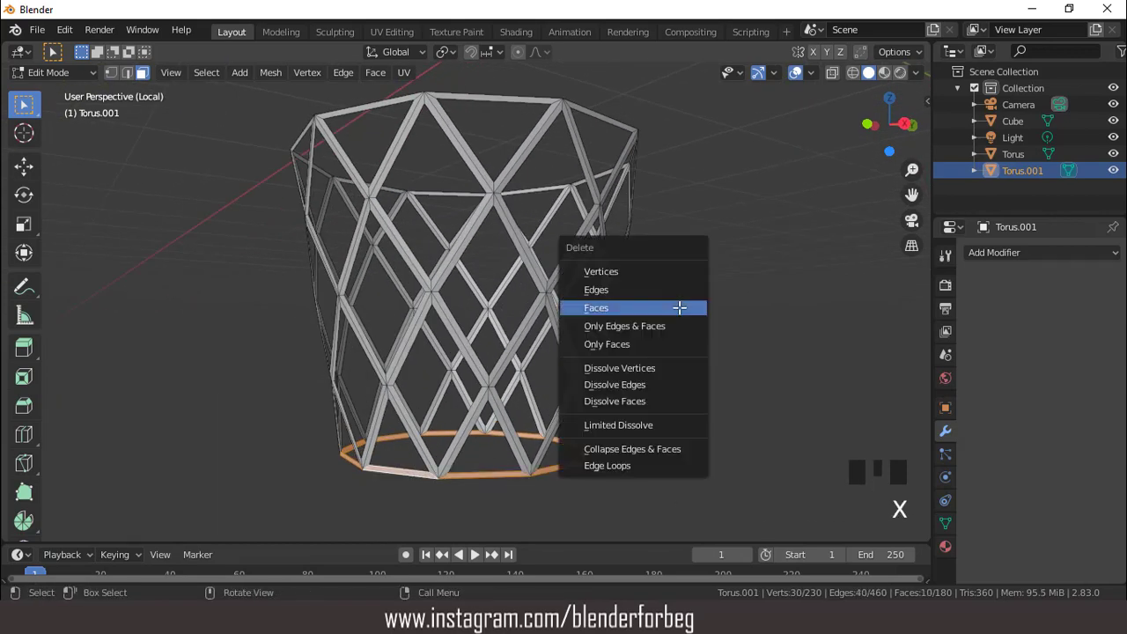
{"action": "left_click", "coordinate": [679, 307]}
{"action": "middle_click_drag", "start_coordinate": [644, 326], "coordinate": [578, 323]}
{"action": "scroll", "coordinate": [578, 322], "scroll_direction": "down", "scroll_amount": 2}
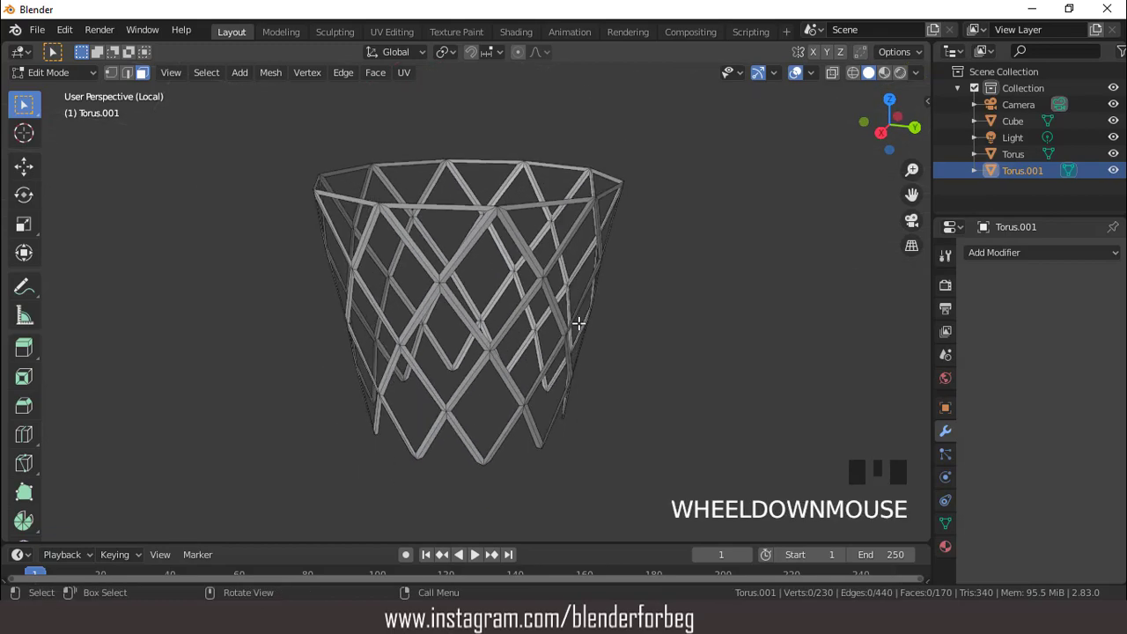
- Leave Edit Mode and local view, and move the net up about 0.009 m along Z toward the rim
{"action": "key", "text": "Tab"}
{"action": "key", "text": "KP_Divide"}
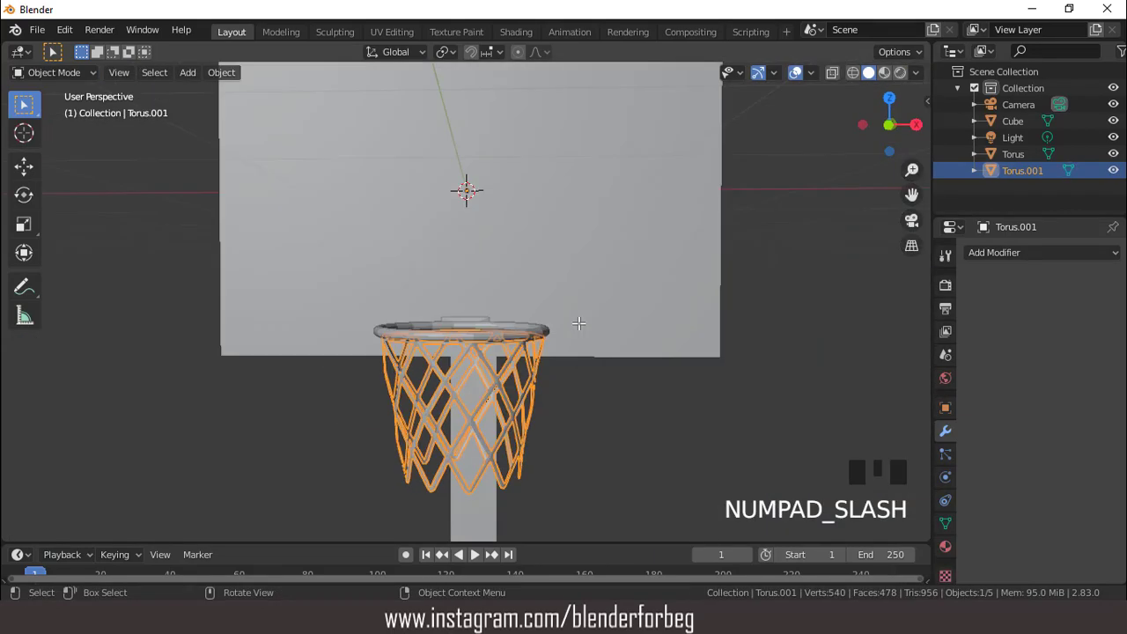
{"action": "scroll", "coordinate": [572, 328], "scroll_direction": "down", "scroll_amount": 3}
{"action": "middle_click_drag", "start_coordinate": [566, 335], "coordinate": [490, 338]}
{"action": "key", "text": "KP_1"}
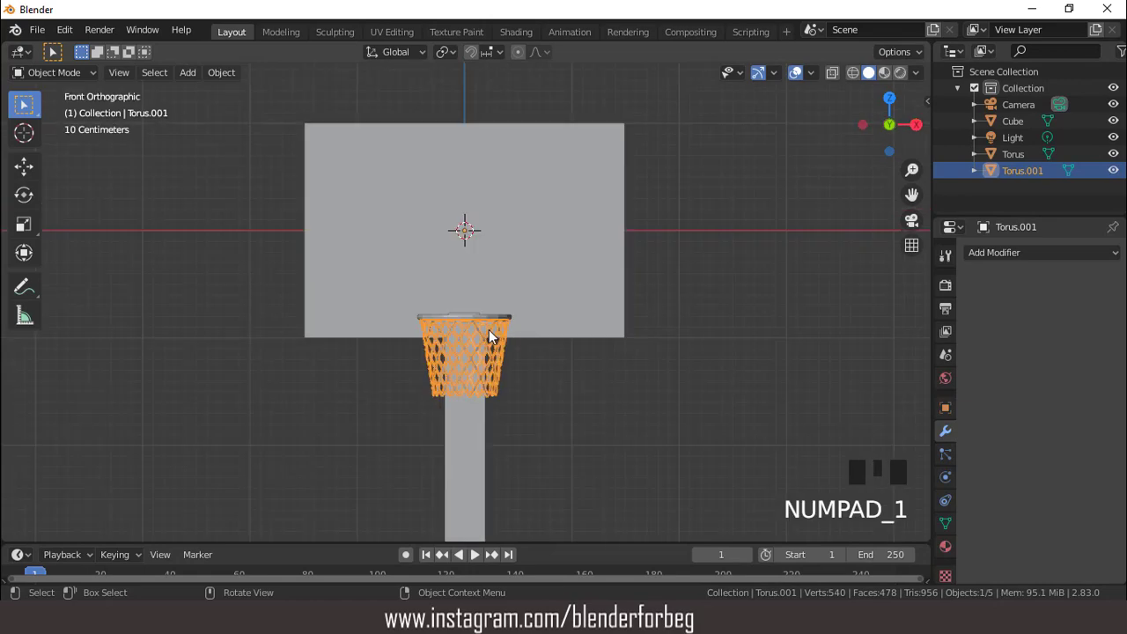
{"action": "scroll", "coordinate": [489, 338], "scroll_direction": "up", "scroll_amount": 8}
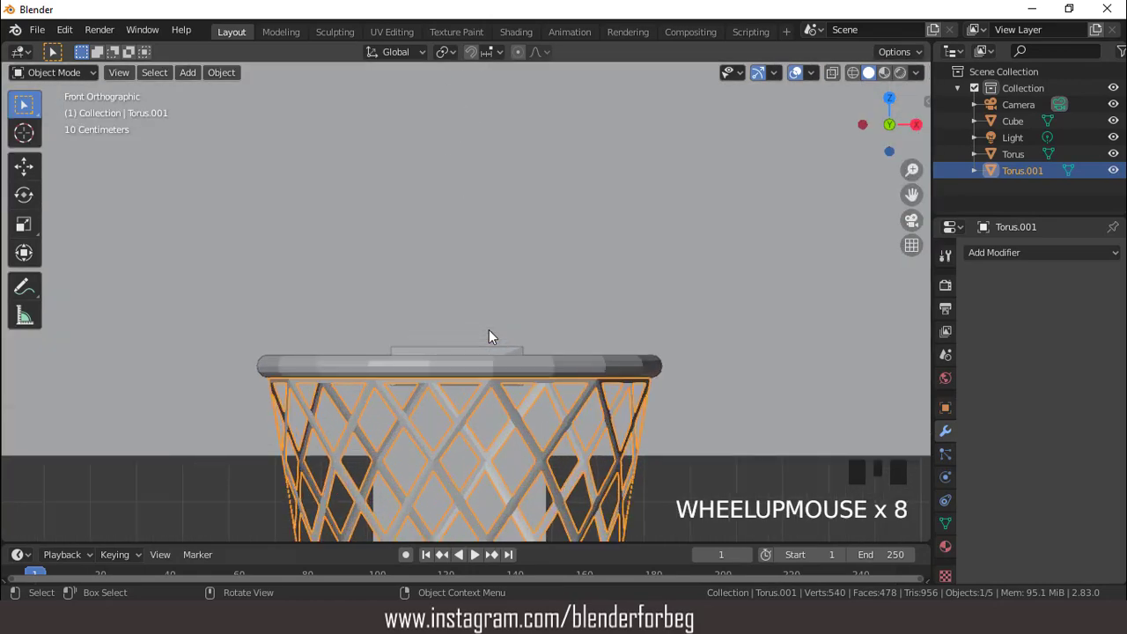
{"action": "key", "text": "g"}
{"action": "key", "text": "z"}
{"action": "left_click", "coordinate": [491, 326]}
{"action": "scroll", "coordinate": [504, 326], "scroll_direction": "down", "scroll_amount": 2}
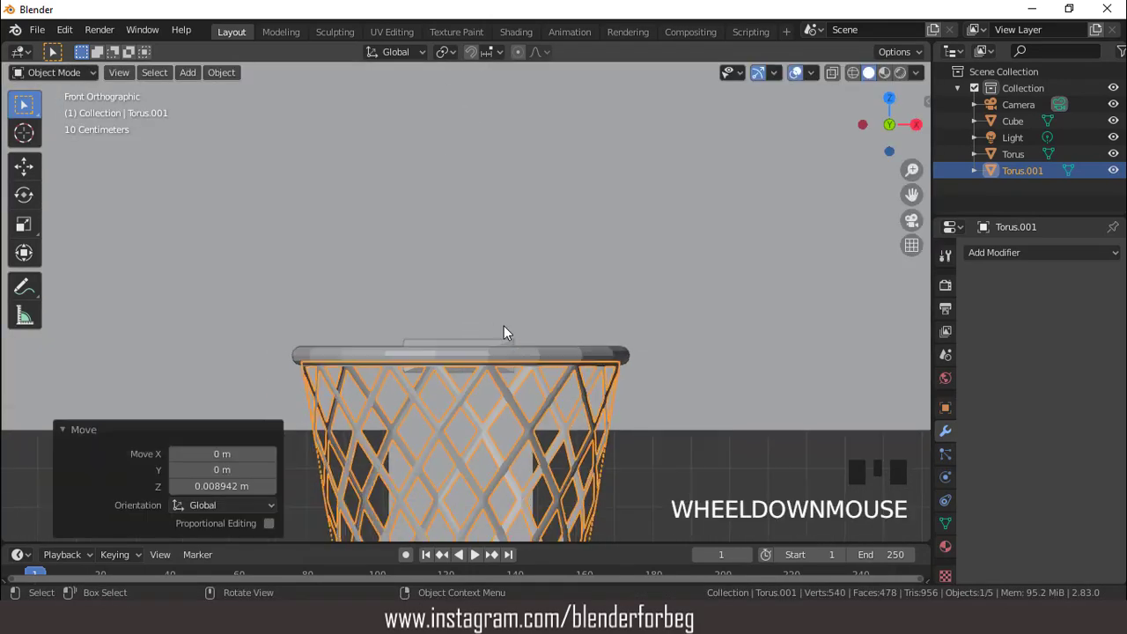
- Hide the viewport overlays to inspect the whole hoop, and show them again
{"action": "left_click", "coordinate": [795, 74]}
{"action": "scroll", "coordinate": [594, 289], "scroll_direction": "down", "scroll_amount": 9}
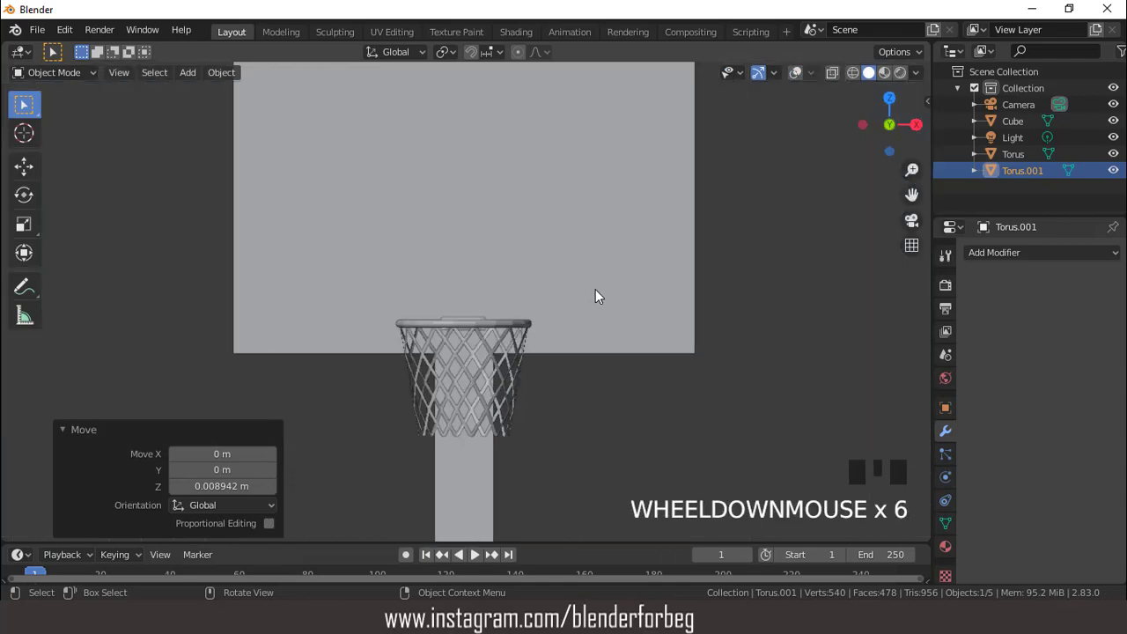
{"action": "middle_click_drag", "start_coordinate": [608, 289], "coordinate": [519, 321]}
{"action": "left_click", "coordinate": [795, 74]}
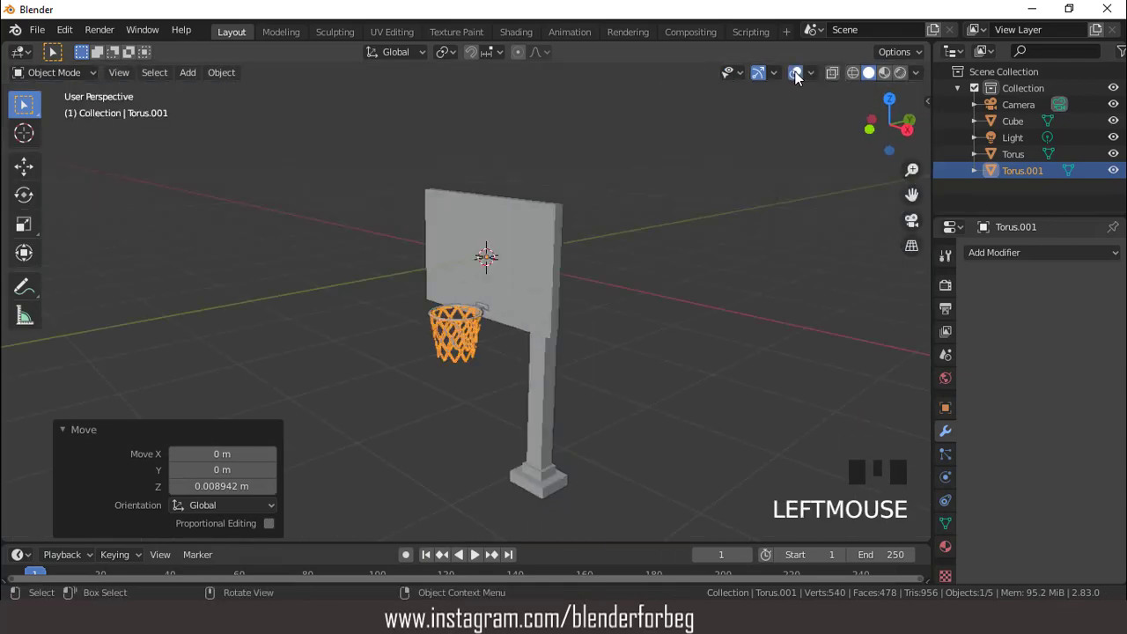
- Switch to Material Preview shading and give the backboard object a new material with a slightly darkened red base color
{"action": "left_click", "coordinate": [884, 72]}
{"action": "scroll", "coordinate": [555, 265], "scroll_direction": "up", "scroll_amount": 2}
{"action": "left_click", "coordinate": [549, 262]}
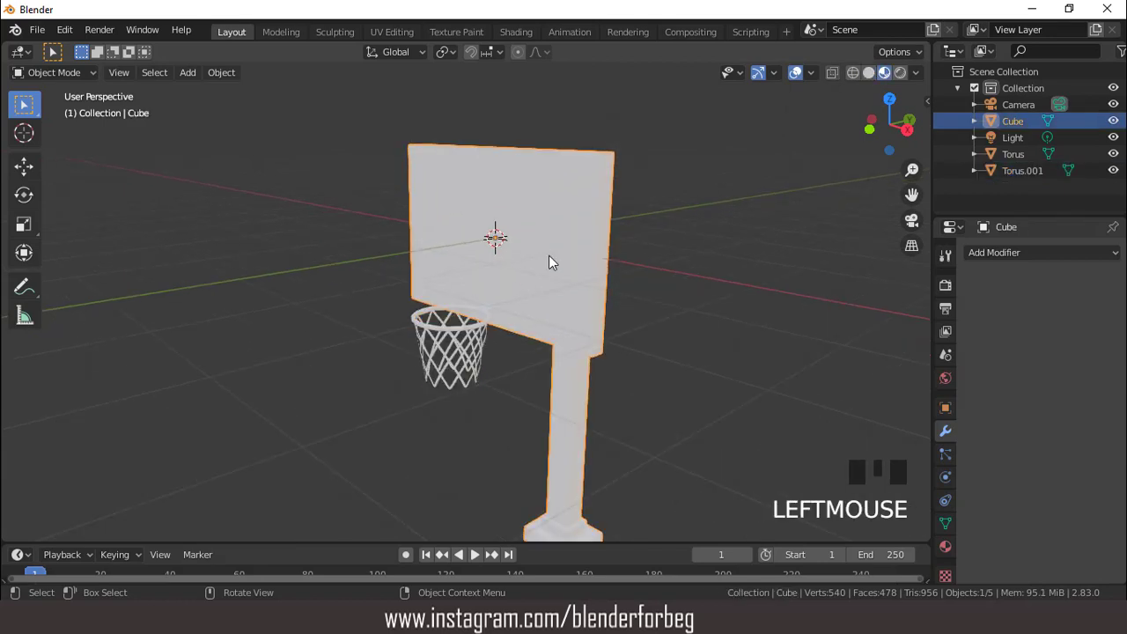
{"action": "left_click", "coordinate": [945, 547]}
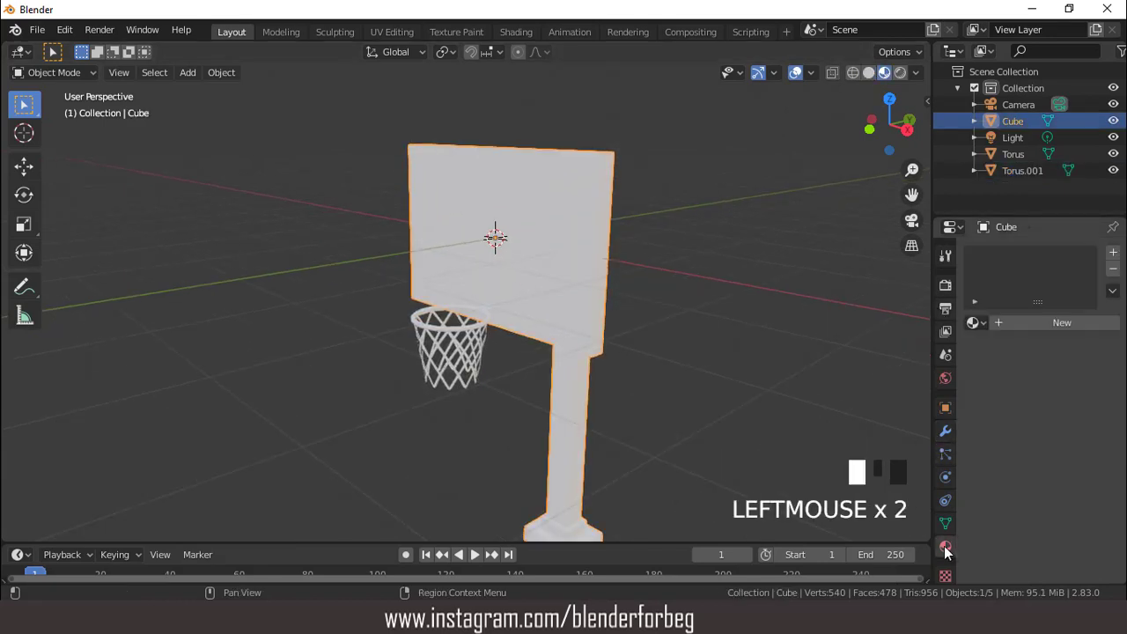
{"action": "left_click", "coordinate": [1057, 322]}
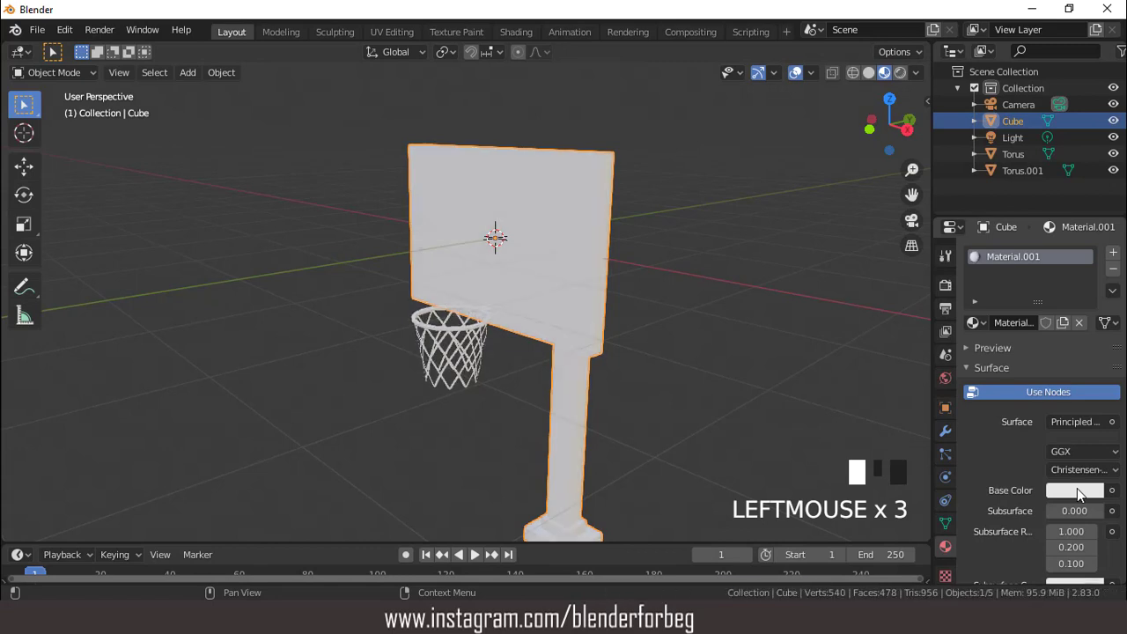
{"action": "left_click", "coordinate": [1072, 491]}
{"action": "left_click_drag", "start_coordinate": [1014, 355], "coordinate": [1017, 375]}
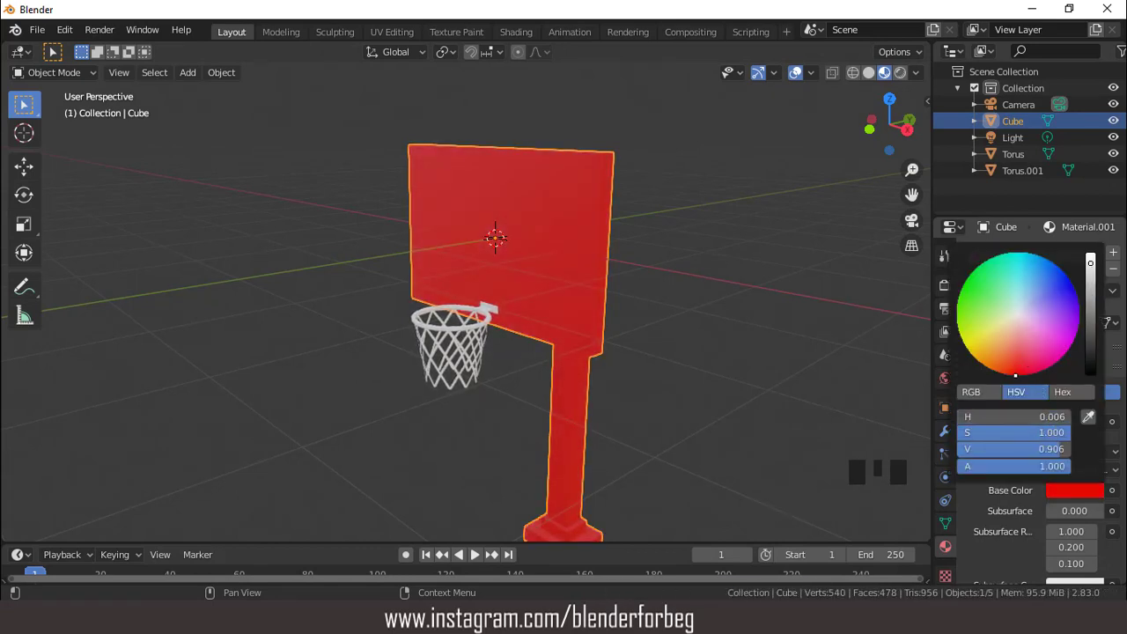
{"action": "left_click_drag", "start_coordinate": [1090, 263], "coordinate": [1090, 273]}
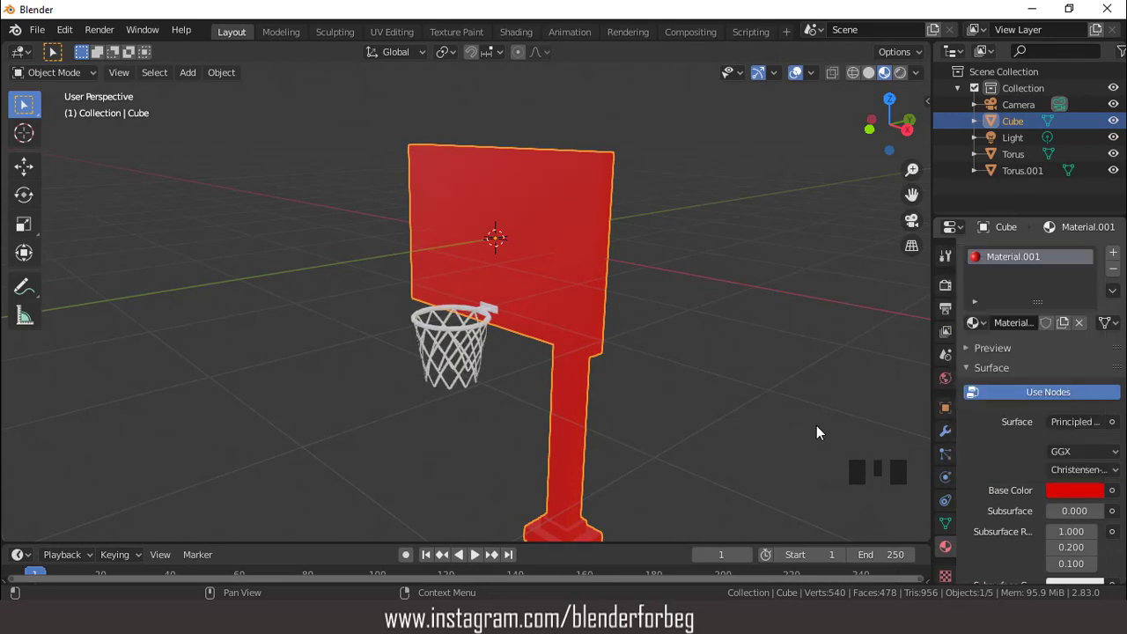
- Set the red backboard material's Metallic value to 0.139
{"action": "scroll", "coordinate": [1057, 434], "scroll_direction": "down", "scroll_amount": 2}
{"action": "left_click", "coordinate": [1067, 560]}
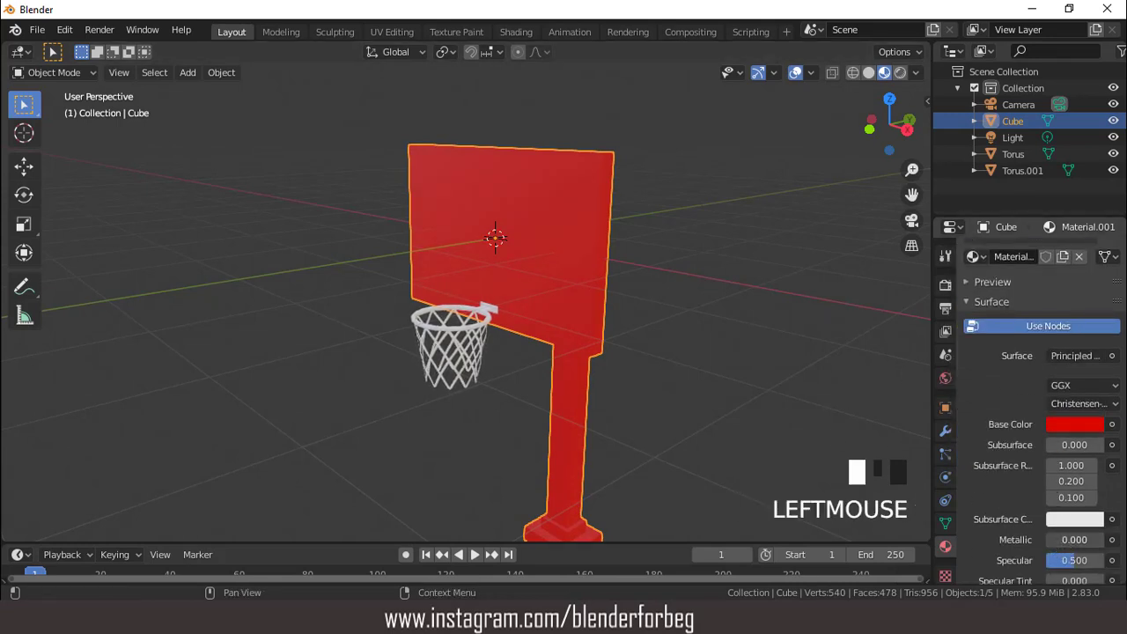
{"action": "scroll", "coordinate": [715, 383], "scroll_direction": "up", "scroll_amount": 2}
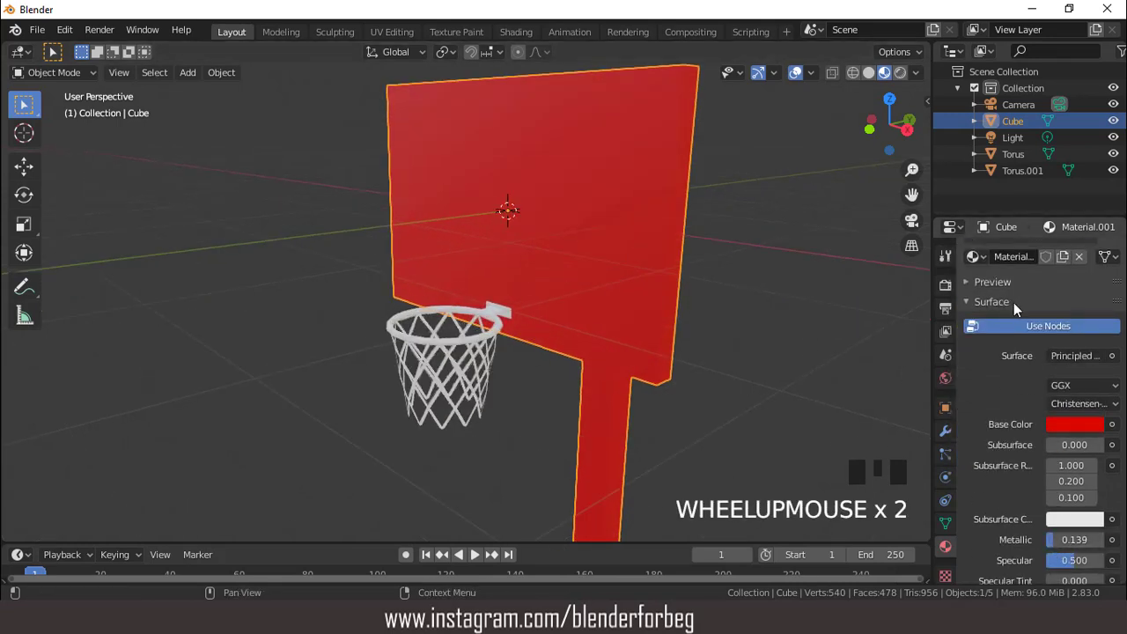
- Add a second material slot with a new white material to the backboard object and set its Metallic to 0.250
{"action": "scroll", "coordinate": [1014, 302], "scroll_direction": "up", "scroll_amount": 8}
{"action": "left_click", "coordinate": [1113, 256]}
{"action": "left_click", "coordinate": [1034, 350]}
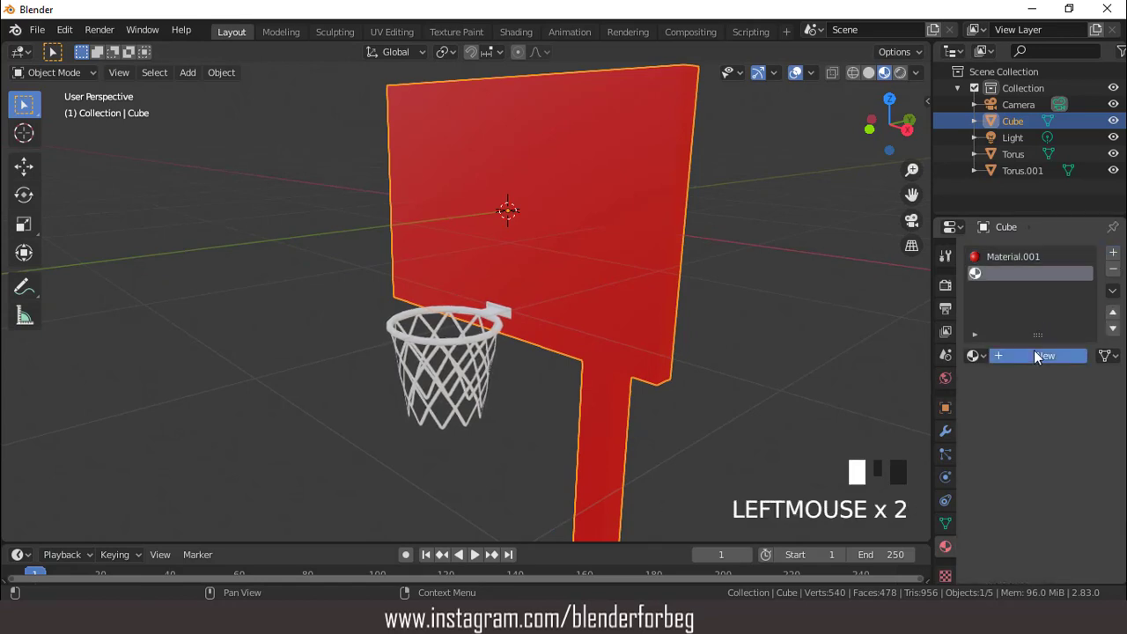
{"action": "scroll", "coordinate": [1027, 421], "scroll_direction": "down", "scroll_amount": 5}
{"action": "left_click_drag", "start_coordinate": [1057, 474], "coordinate": [1091, 474]}
{"action": "scroll", "coordinate": [673, 295], "scroll_direction": "up", "scroll_amount": 2}
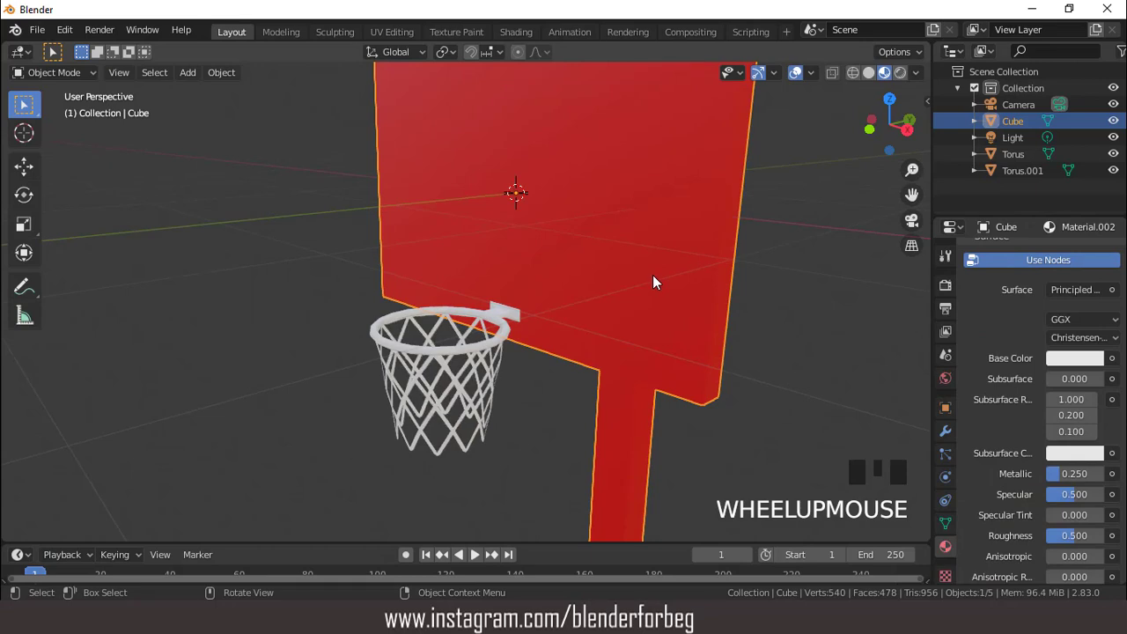
- Assign the existing red Material.001 to the torus rim
{"action": "left_click", "coordinate": [470, 352]}
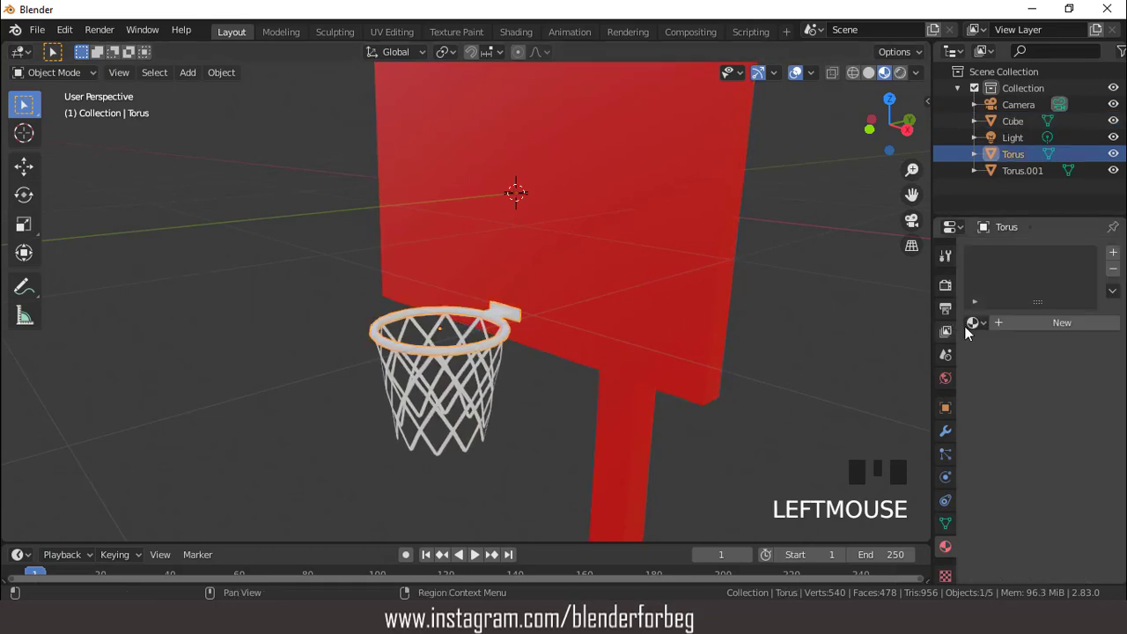
{"action": "left_click", "coordinate": [985, 324]}
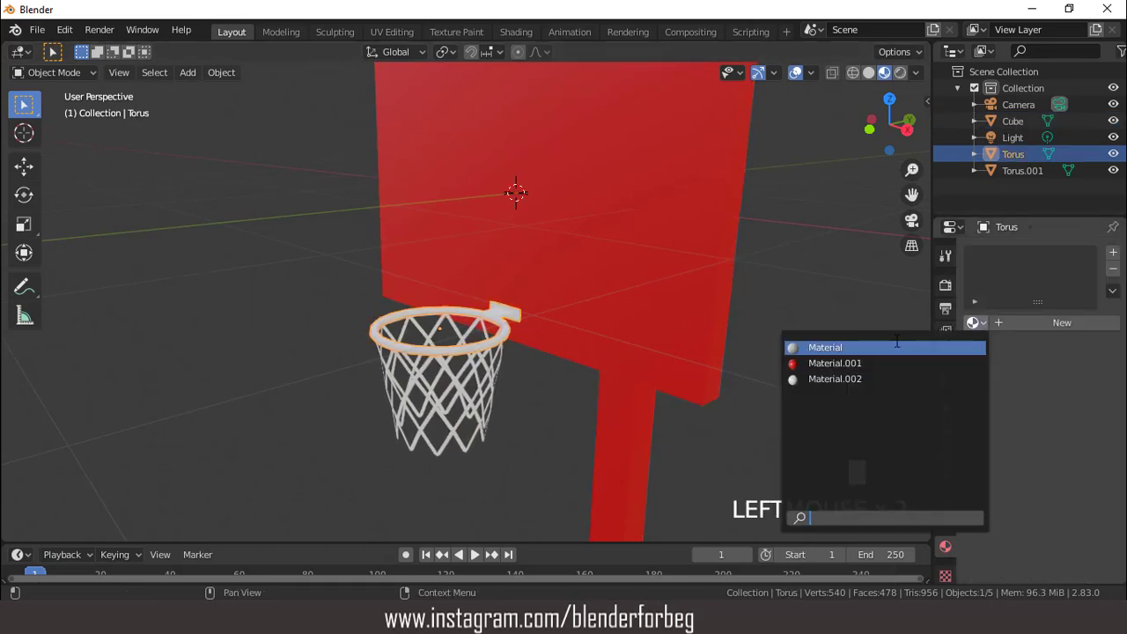
{"action": "left_click", "coordinate": [845, 363]}
- Give the net a new white material and set its Roughness to 0.639
{"action": "left_click", "coordinate": [469, 390]}
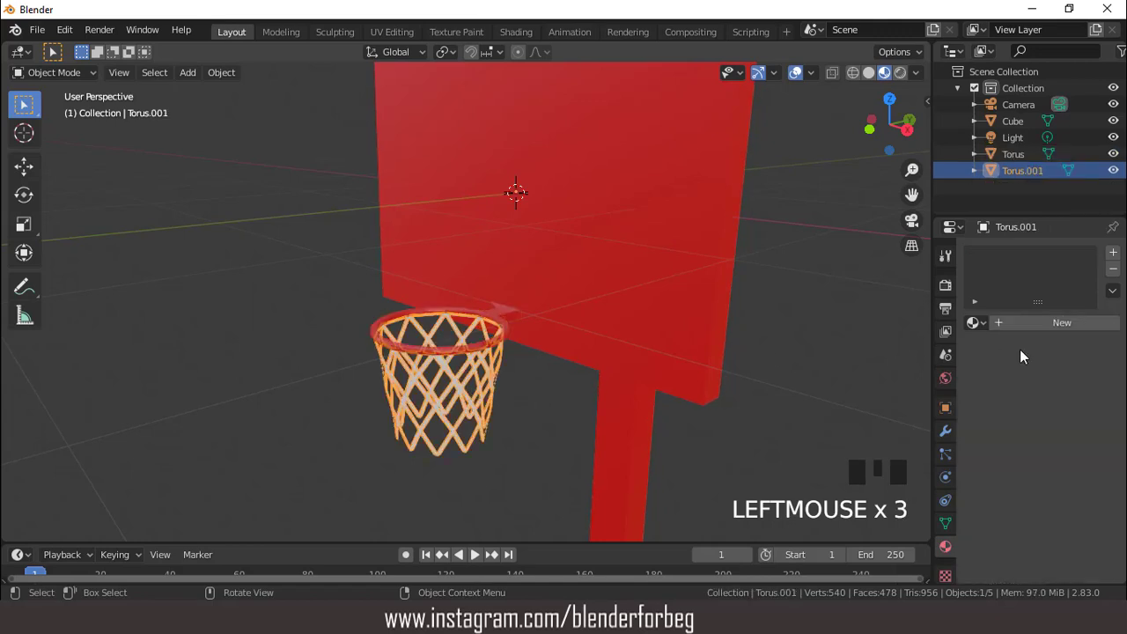
{"action": "left_click", "coordinate": [1057, 322]}
{"action": "scroll", "coordinate": [1049, 465], "scroll_direction": "down", "scroll_amount": 6}
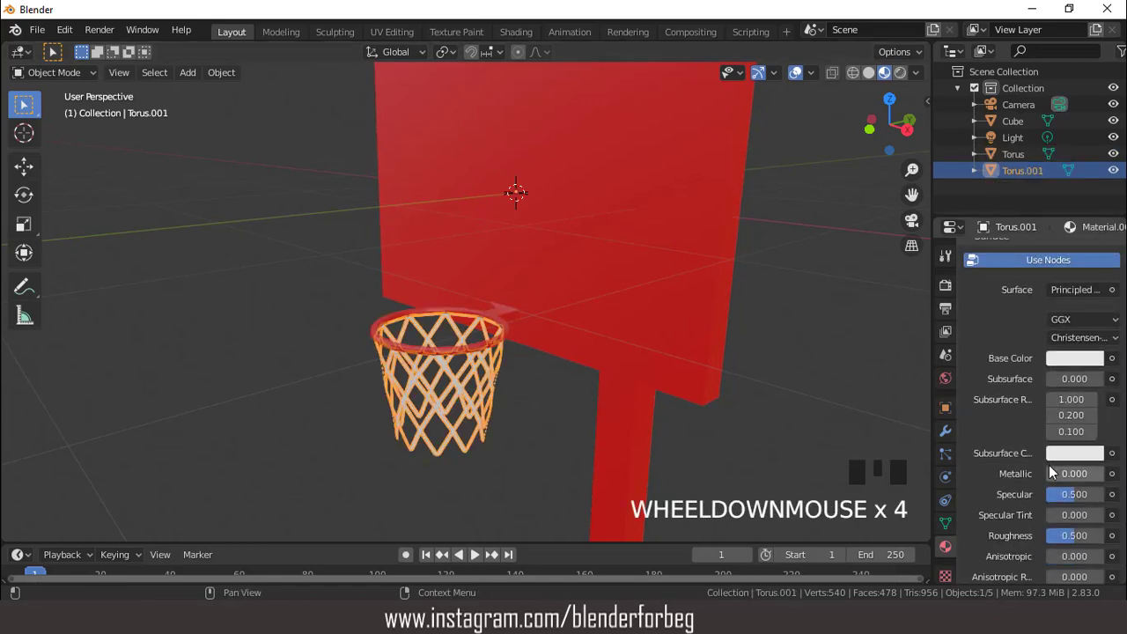
{"action": "left_click_drag", "start_coordinate": [1053, 470], "coordinate": [1082, 470]}
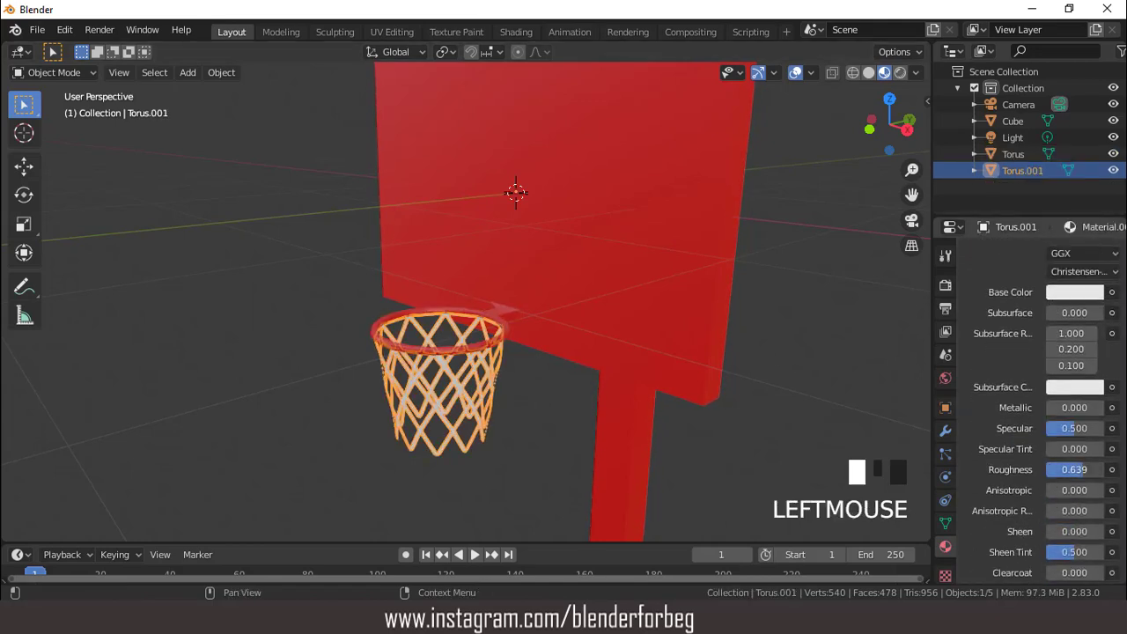
- Assign the white Material.002 to the backboard's large front face and inner rectangle face, and hide the viewport overlays
{"action": "left_click", "coordinate": [607, 215]}
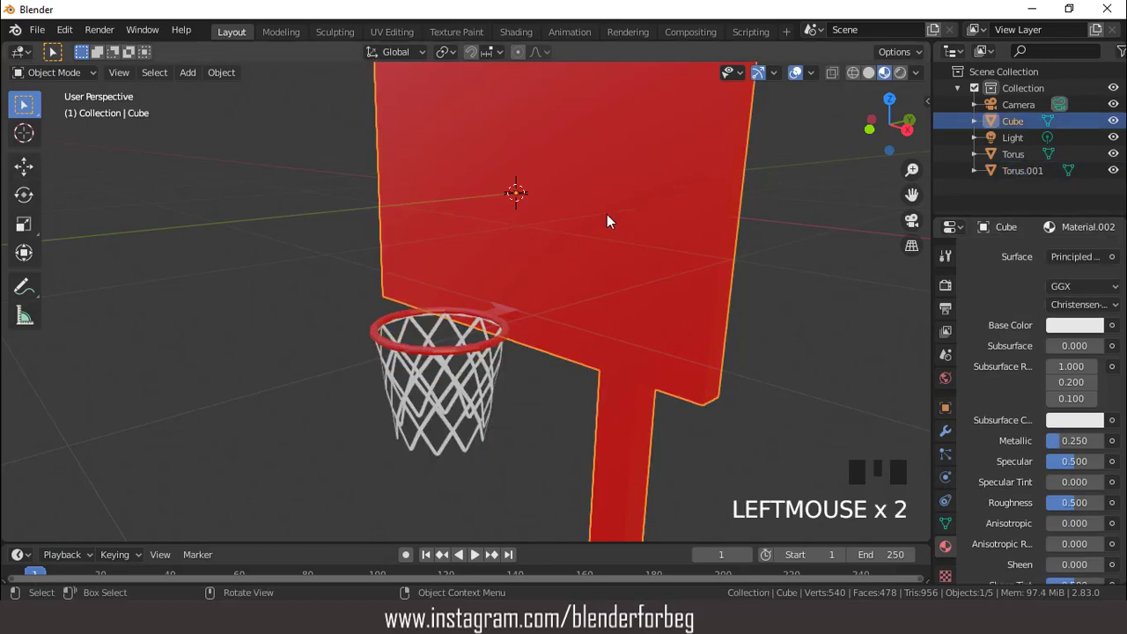
{"action": "middle_click_drag", "start_coordinate": [607, 215], "coordinate": [563, 206]}
{"action": "scroll", "coordinate": [550, 216], "scroll_direction": "up", "scroll_amount": 2}
{"action": "key", "text": "Tab"}
{"action": "double_click", "coordinate": [563, 205]}
{"action": "left_click", "coordinate": [495, 261], "text": "shift"}
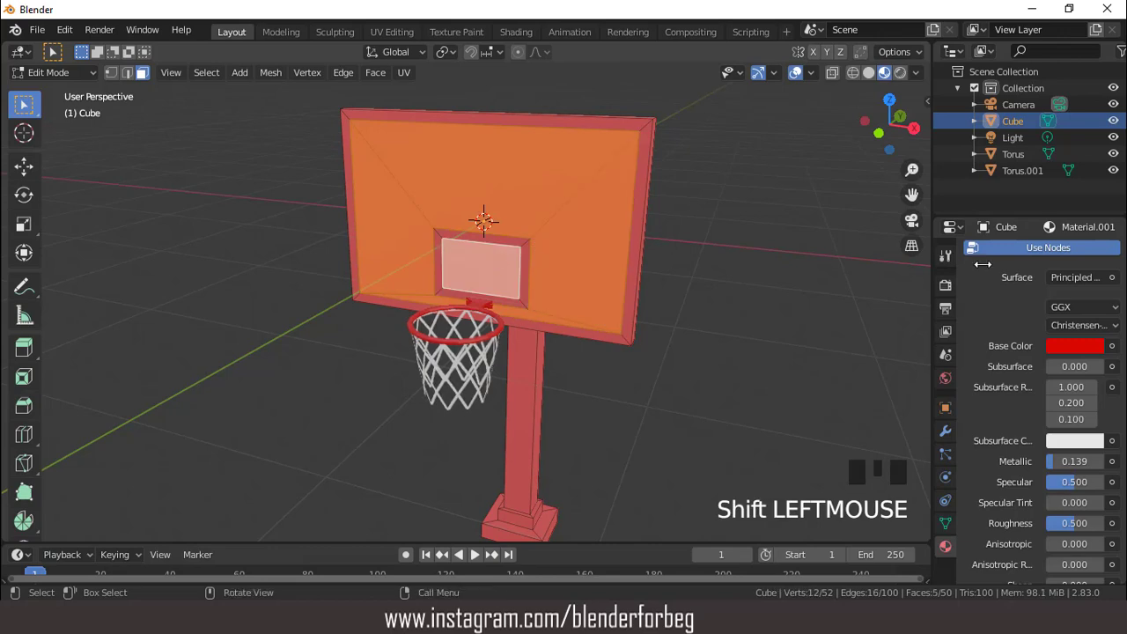
{"action": "scroll", "coordinate": [1009, 293], "scroll_direction": "up", "scroll_amount": 10}
{"action": "left_click", "coordinate": [1013, 273]}
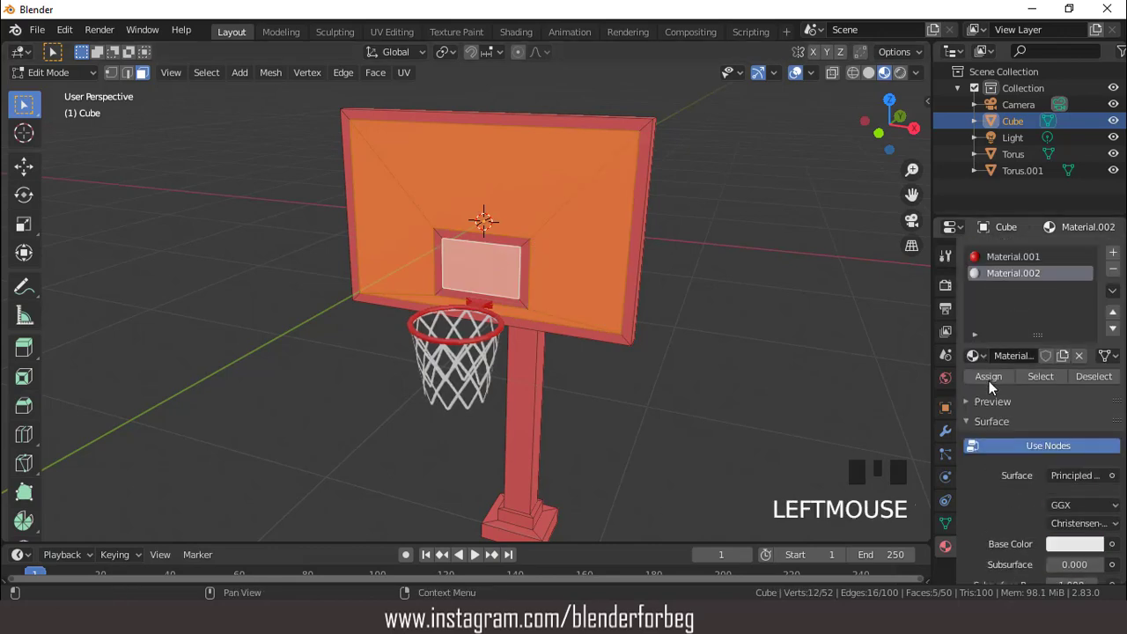
{"action": "left_click", "coordinate": [988, 376]}
{"action": "left_click", "coordinate": [794, 75]}
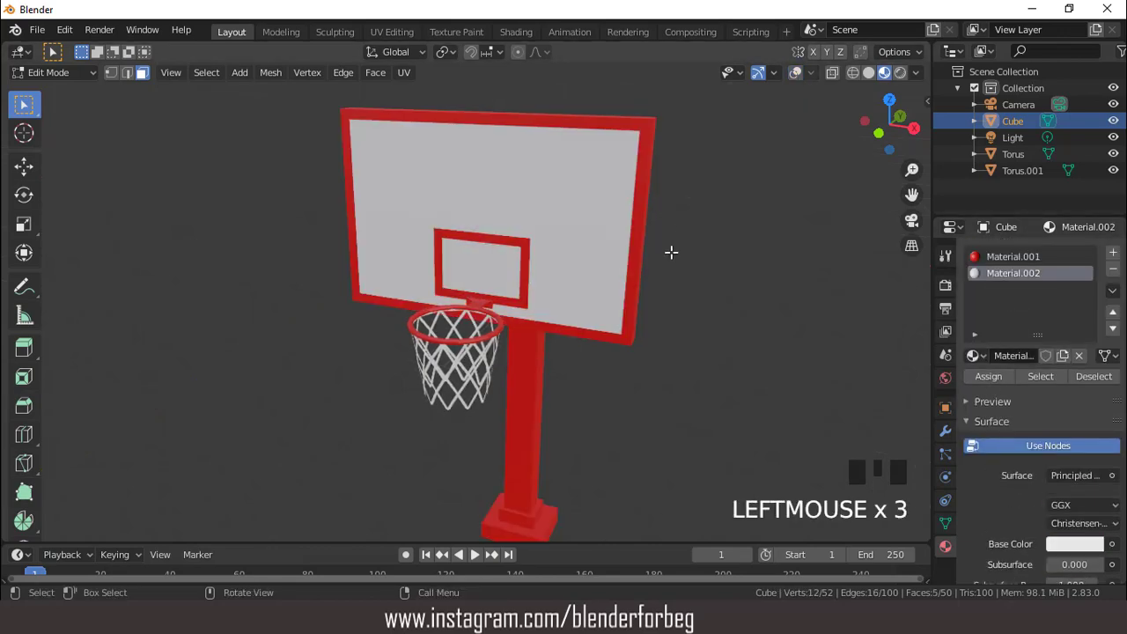
- Align the camera to an angled view from the side that takes in the whole hoop and post
{"action": "scroll", "coordinate": [672, 259], "scroll_direction": "down", "scroll_amount": 4}
{"action": "middle_click_drag", "start_coordinate": [674, 264], "coordinate": [568, 281]}
{"action": "scroll", "coordinate": [553, 241], "scroll_direction": "down", "scroll_amount": 3}
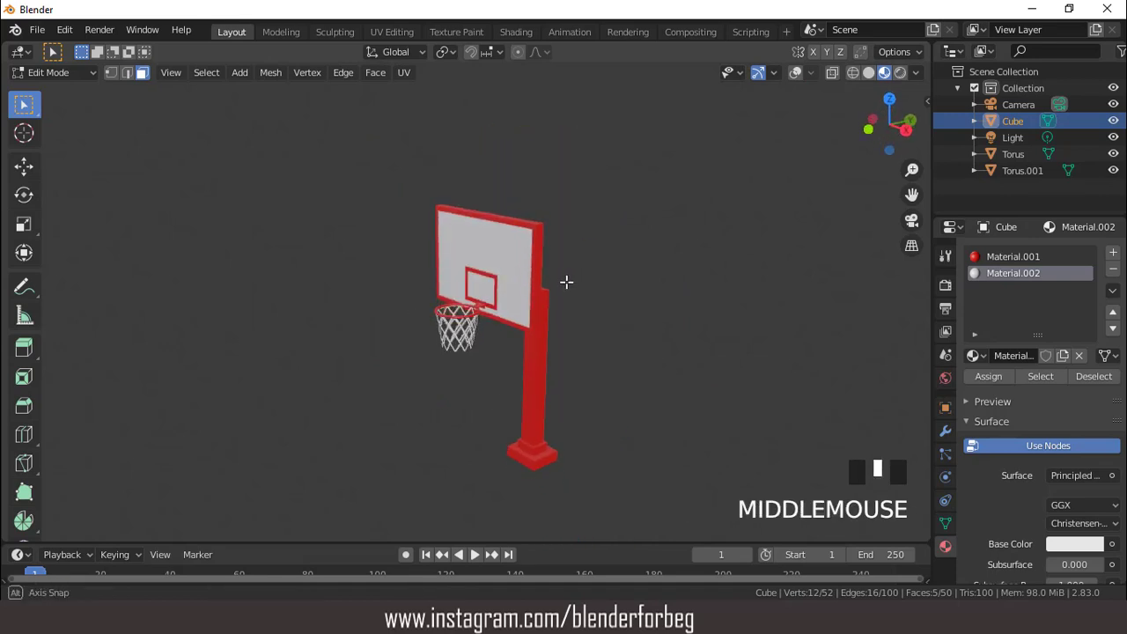
{"action": "key", "text": "ctrl+alt+KP_0"}
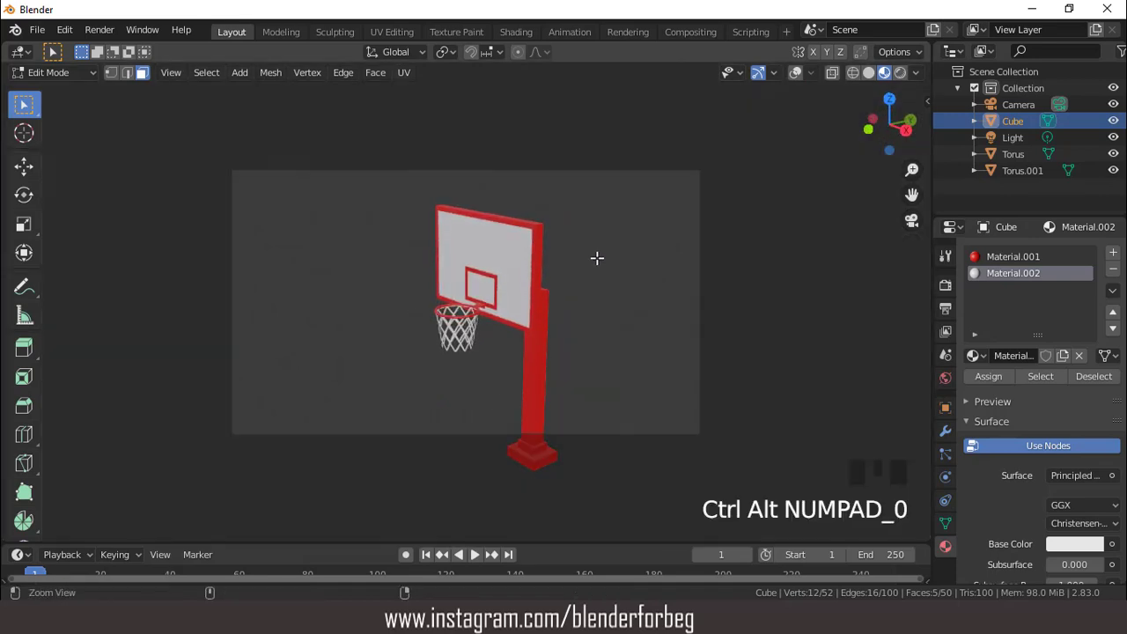
- In Object Mode, move the camera about 0.58 m in X, 0.40 m in Y and -0.72 m in Z, and set its focal length to 43 mm
{"action": "key", "text": "Tab"}
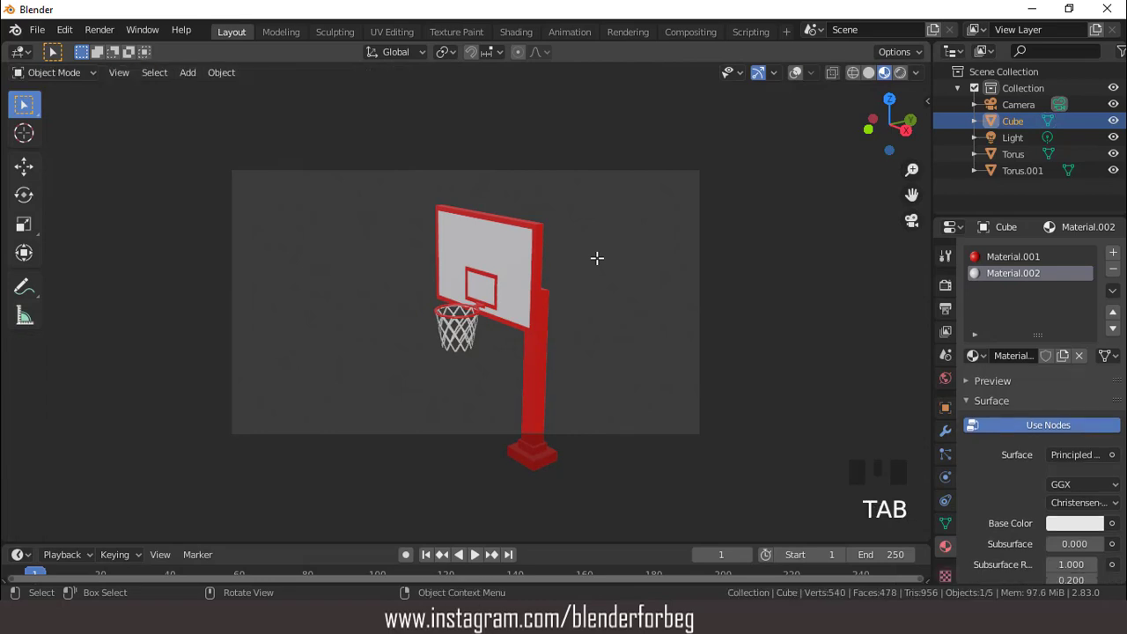
{"action": "left_click", "coordinate": [1018, 105]}
{"action": "key", "text": "g"}
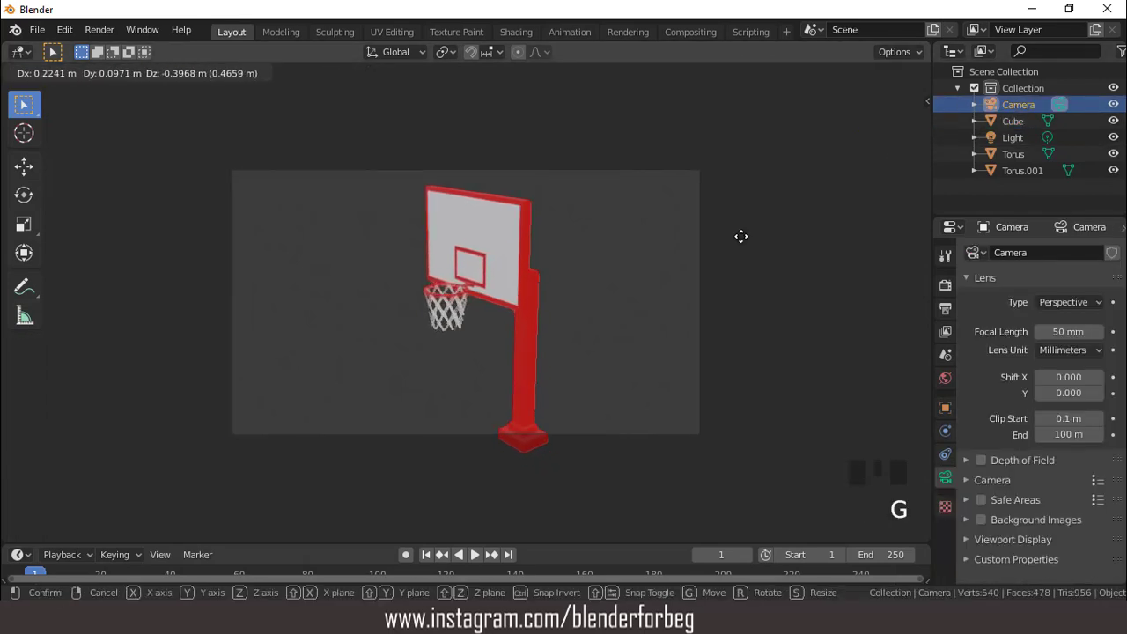
{"action": "left_click", "coordinate": [789, 268]}
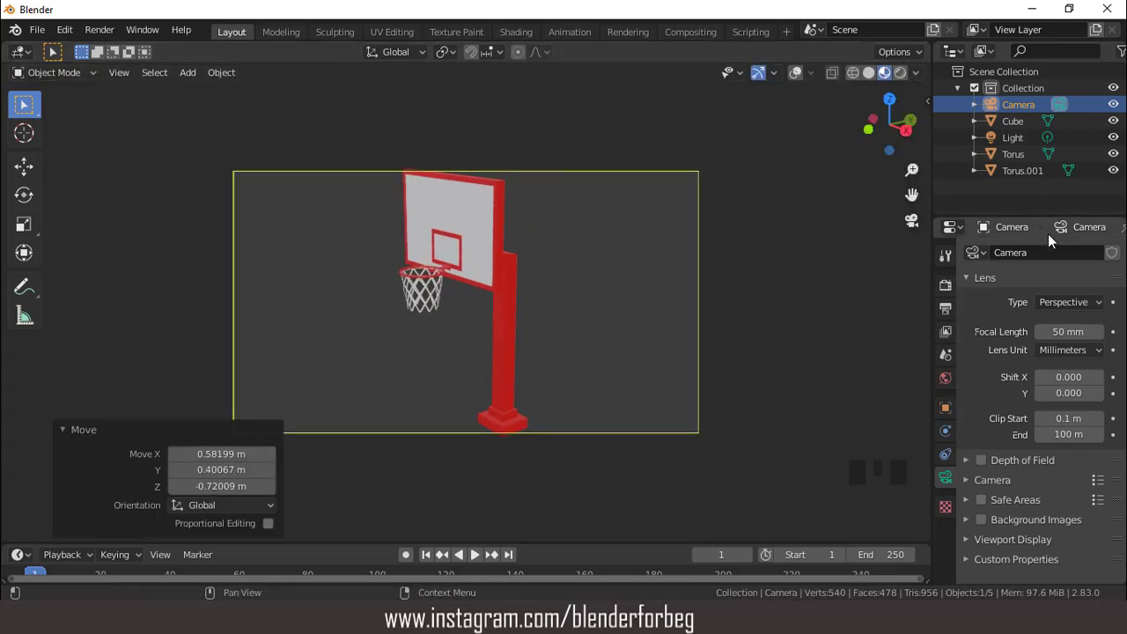
{"action": "left_click_drag", "start_coordinate": [1062, 331], "coordinate": [1042, 331]}
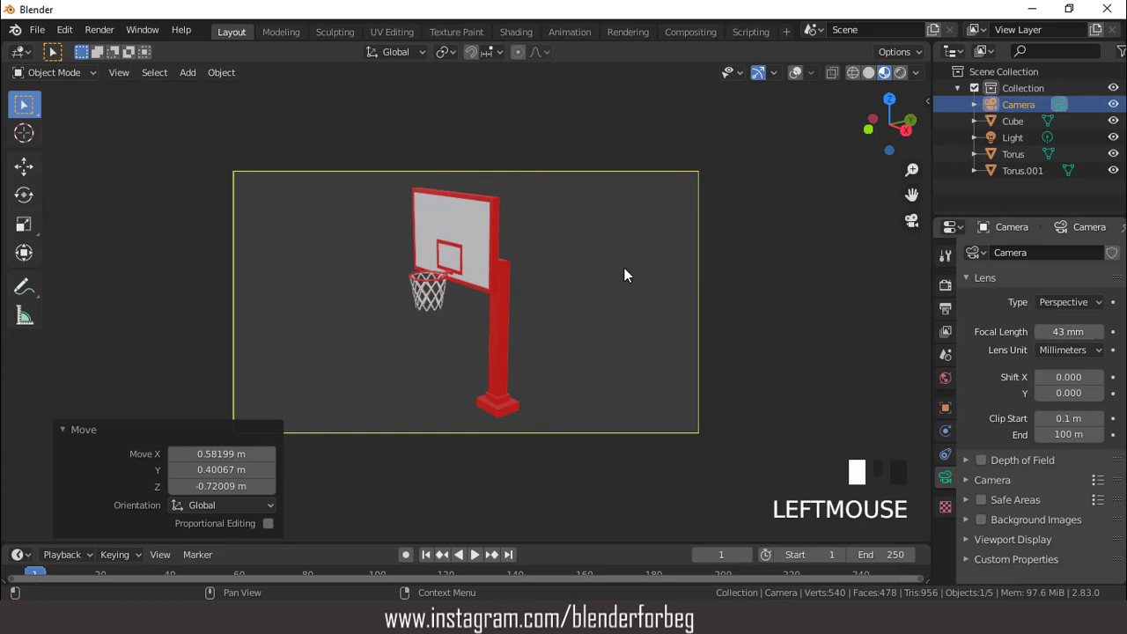
- Examine the colored hoop, backboard and net up close and in the front view
{"action": "scroll", "coordinate": [616, 267], "scroll_direction": "up", "scroll_amount": 2}
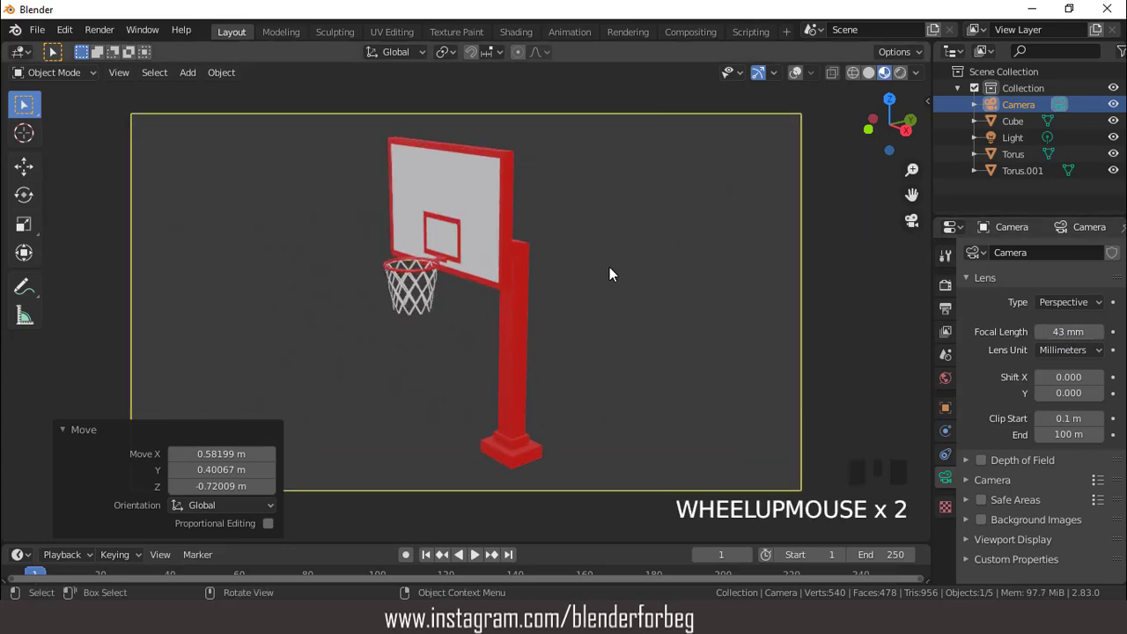
{"action": "middle_click_drag", "start_coordinate": [609, 267], "coordinate": [588, 224]}
{"action": "scroll", "coordinate": [511, 232], "scroll_direction": "up", "scroll_amount": 3}
{"action": "scroll", "coordinate": [510, 233], "scroll_direction": "down", "scroll_amount": 1}
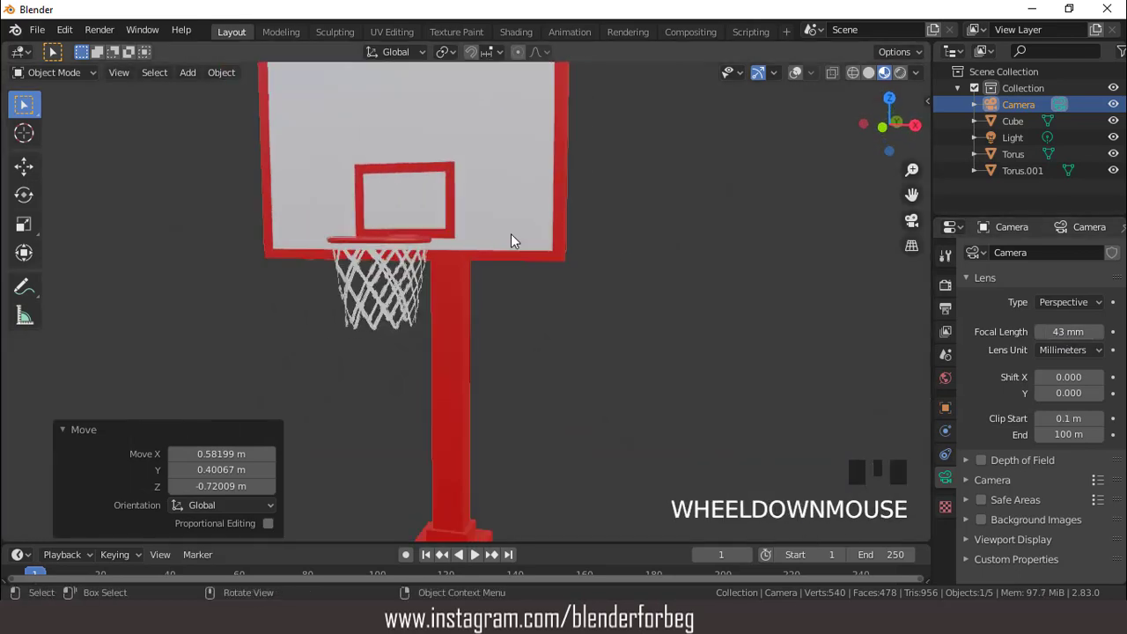
{"action": "middle_click_drag", "start_coordinate": [510, 233], "coordinate": [526, 266]}
{"action": "scroll", "coordinate": [474, 250], "scroll_direction": "up", "scroll_amount": 6}
{"action": "scroll", "coordinate": [527, 267], "scroll_direction": "down", "scroll_amount": 6}
{"action": "key", "text": "KP_1"}
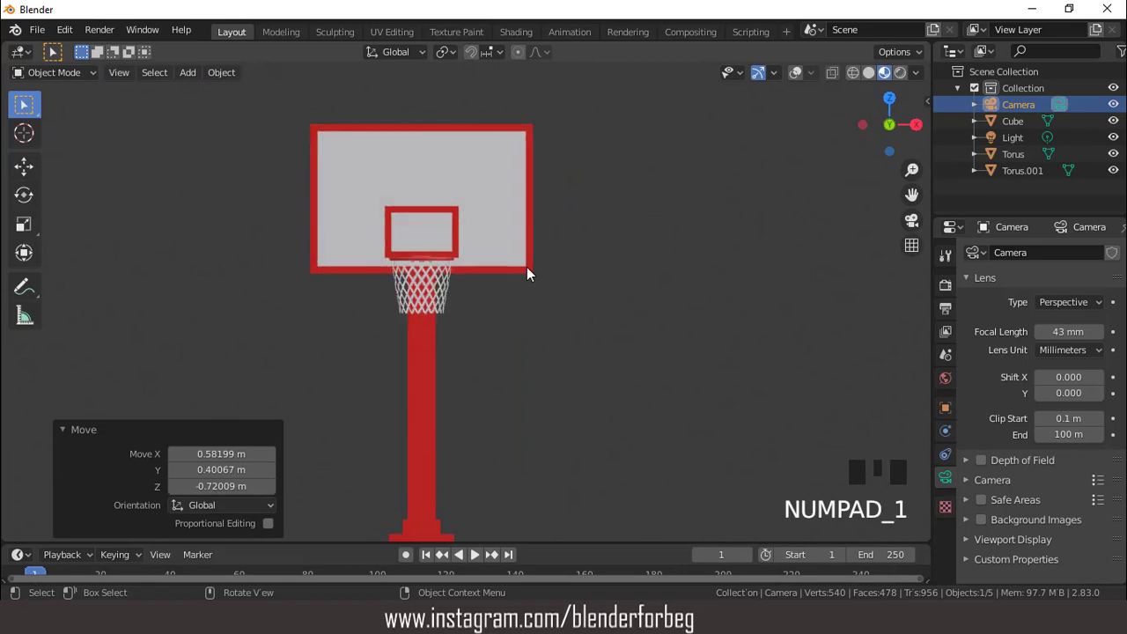
{"action": "scroll", "coordinate": [527, 267], "scroll_direction": "down", "scroll_amount": 3}
{"action": "scroll", "coordinate": [526, 267], "scroll_direction": "down", "scroll_amount": 1}
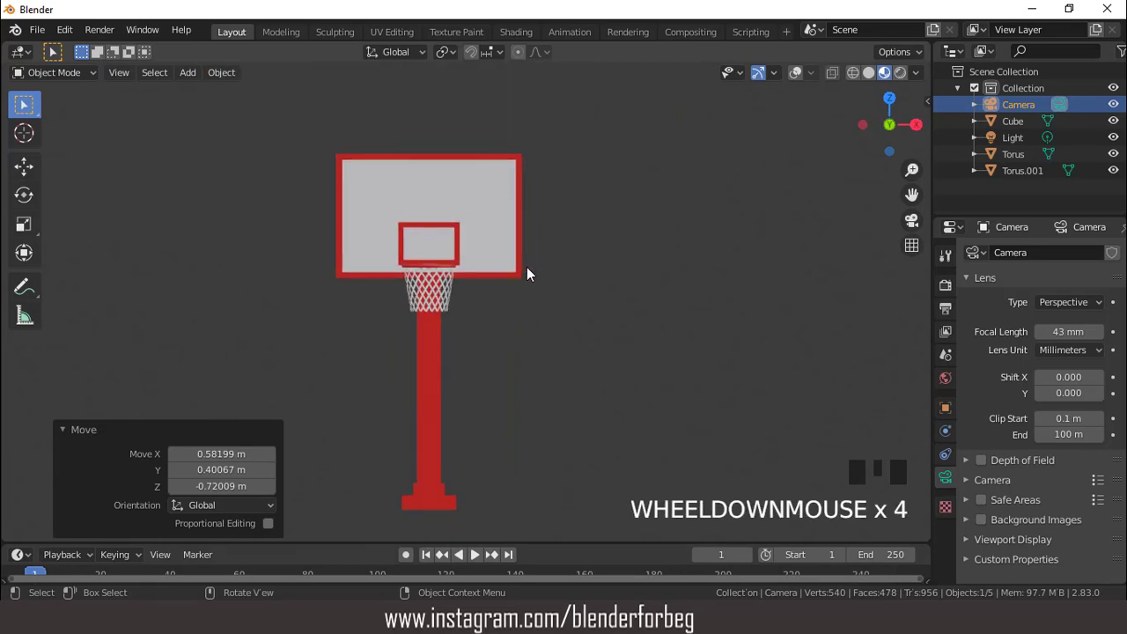